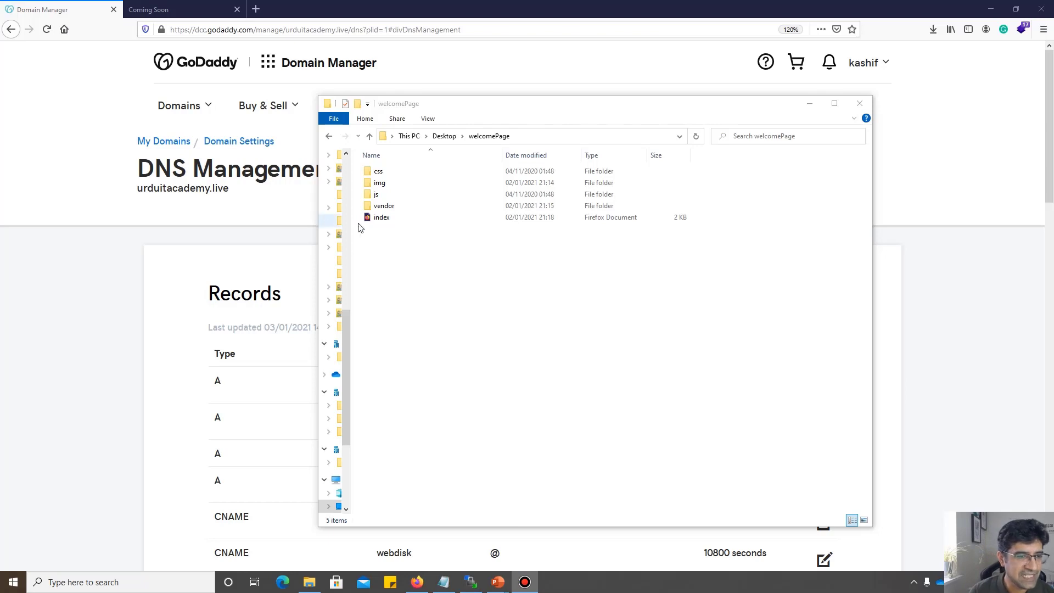
# Preview the index welcome page in Firefox, then close the welcomePage folder window.
pyautogui.doubleClick(382, 217)
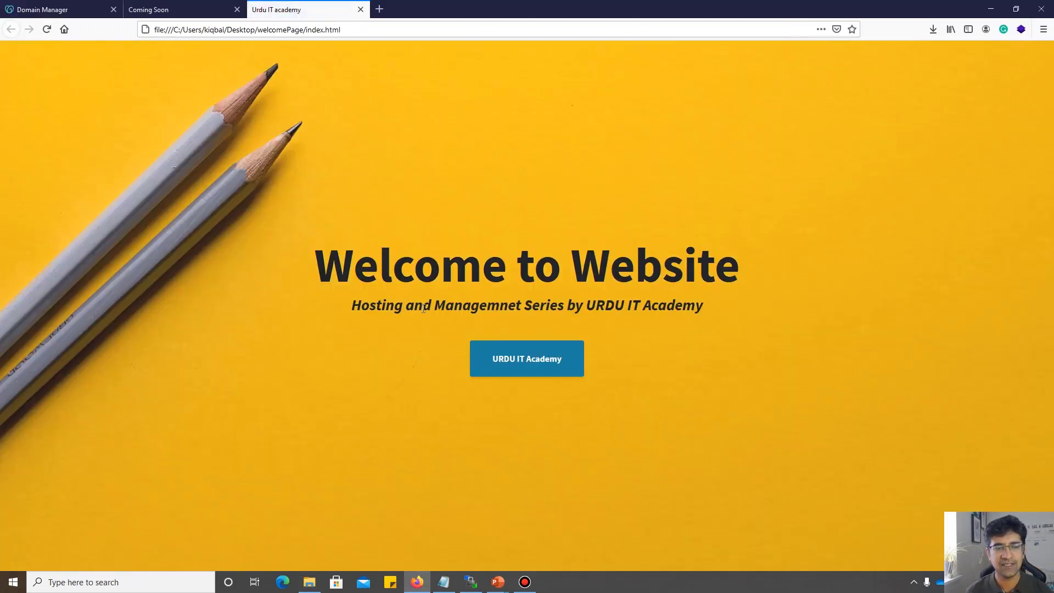
pyautogui.click(361, 9)
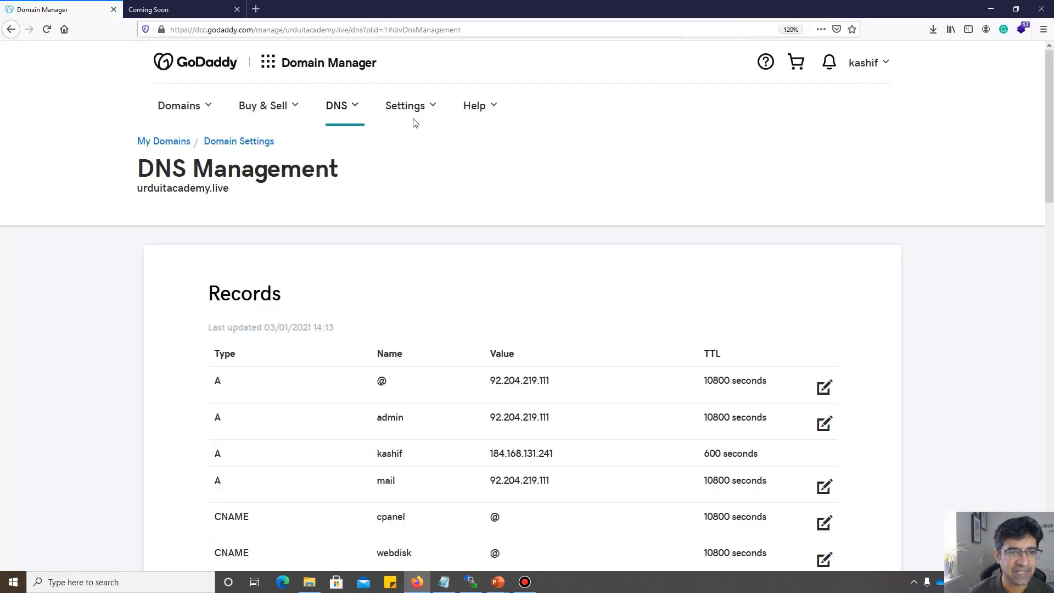
pyautogui.click(309, 582)
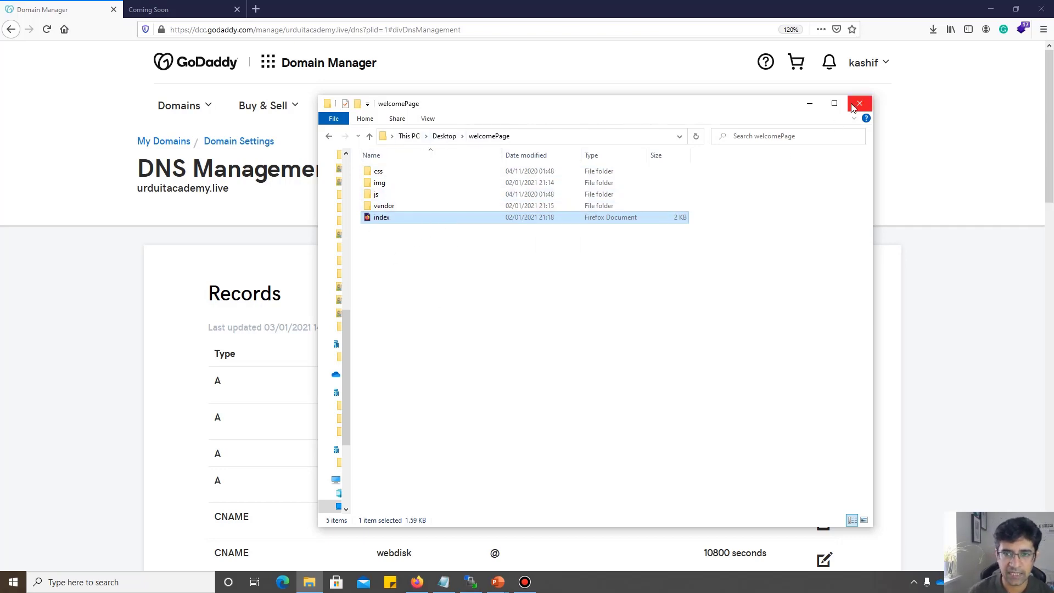
pyautogui.click(810, 105)
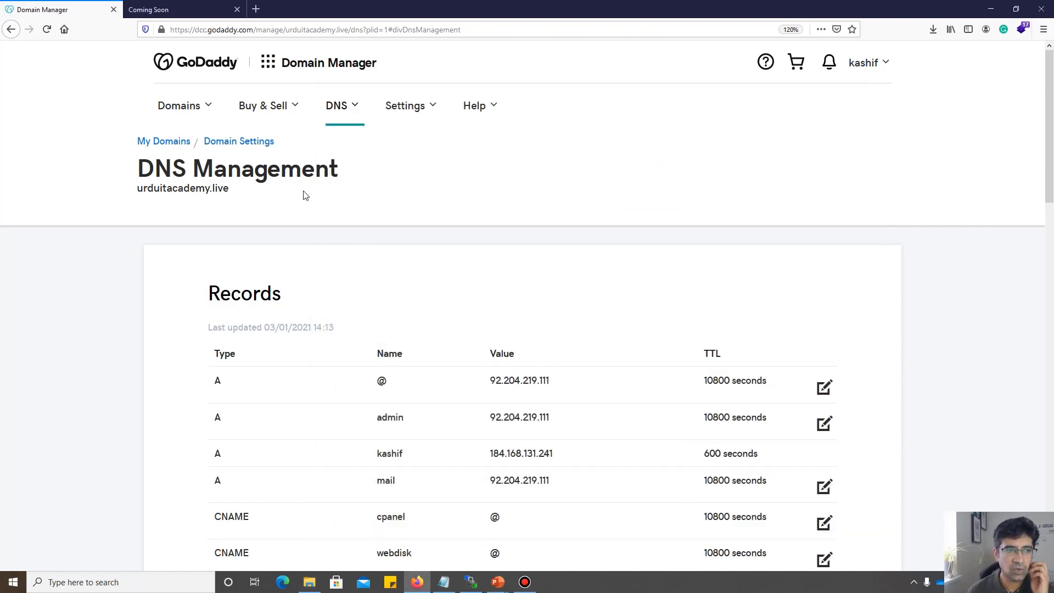
# Check the DNS records: the @ and admin records both point to 92.204.219.111.
pyautogui.scroll(-4, 305, 196)
pyautogui.scroll(-2, 317, 223)
pyautogui.scroll(2, 354, 285)
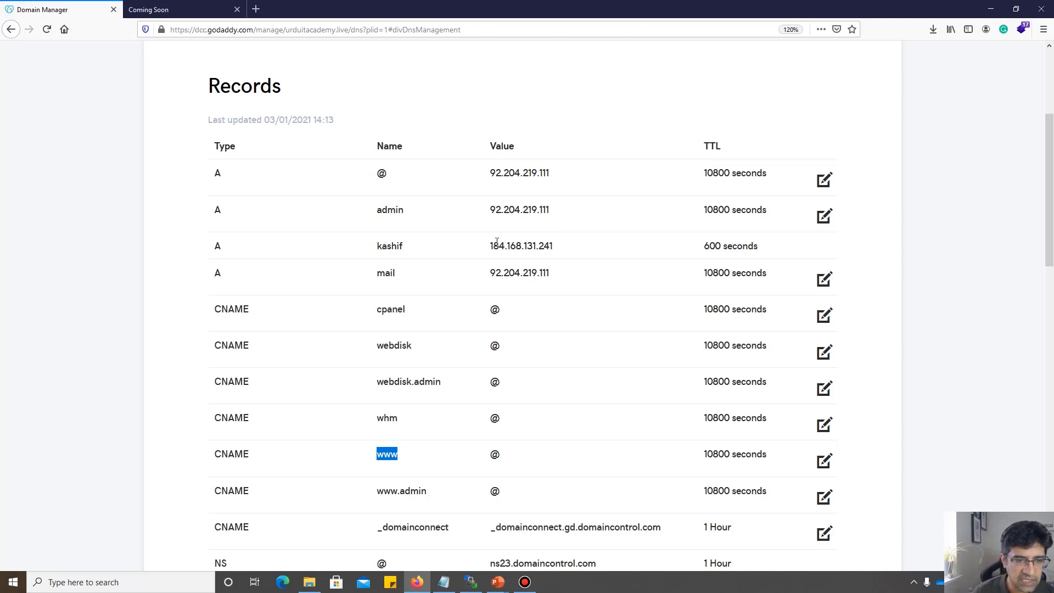
pyautogui.doubleClick(381, 175)
pyautogui.click(494, 177)
pyautogui.doubleClick(500, 174)
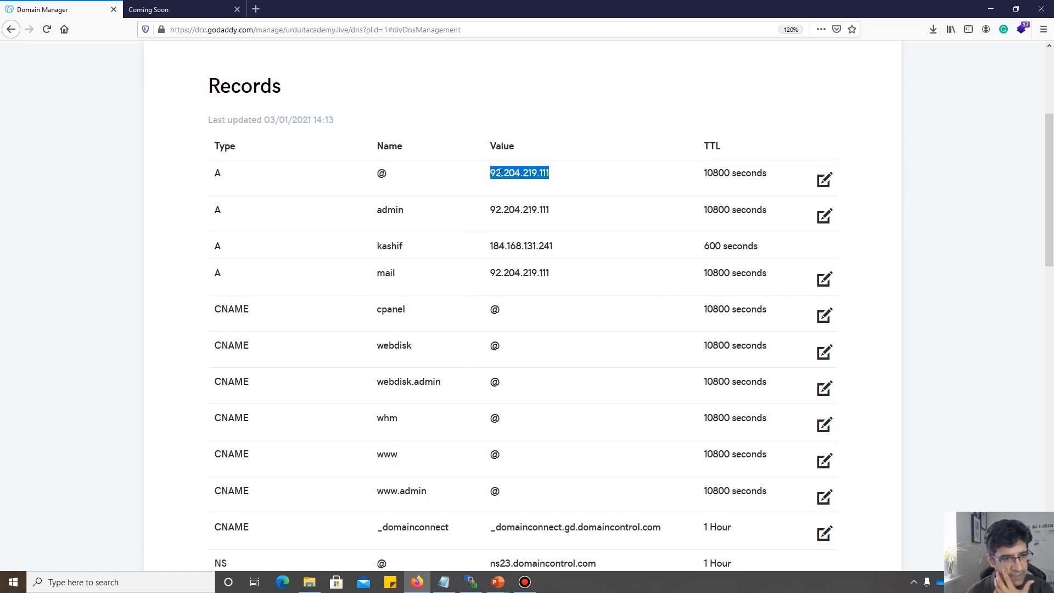
pyautogui.doubleClick(391, 211)
pyautogui.doubleClick(522, 211)
pyautogui.click(539, 260)
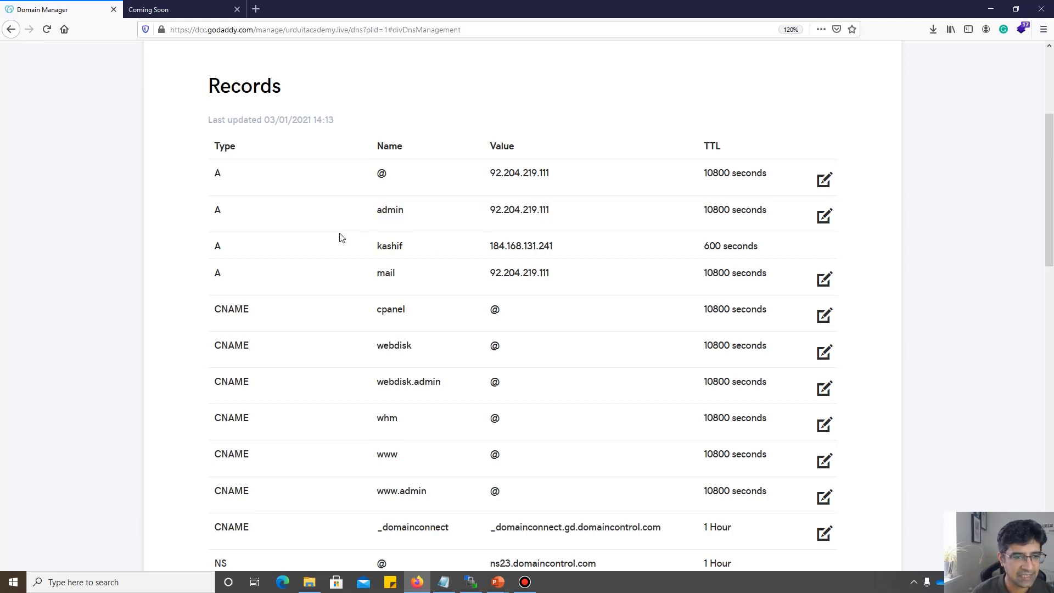
# Delete the kashif subdomain forwarding to google.com so it shows Not set up.
pyautogui.scroll(-5, 658, 308)
pyautogui.scroll(-10, 658, 309)
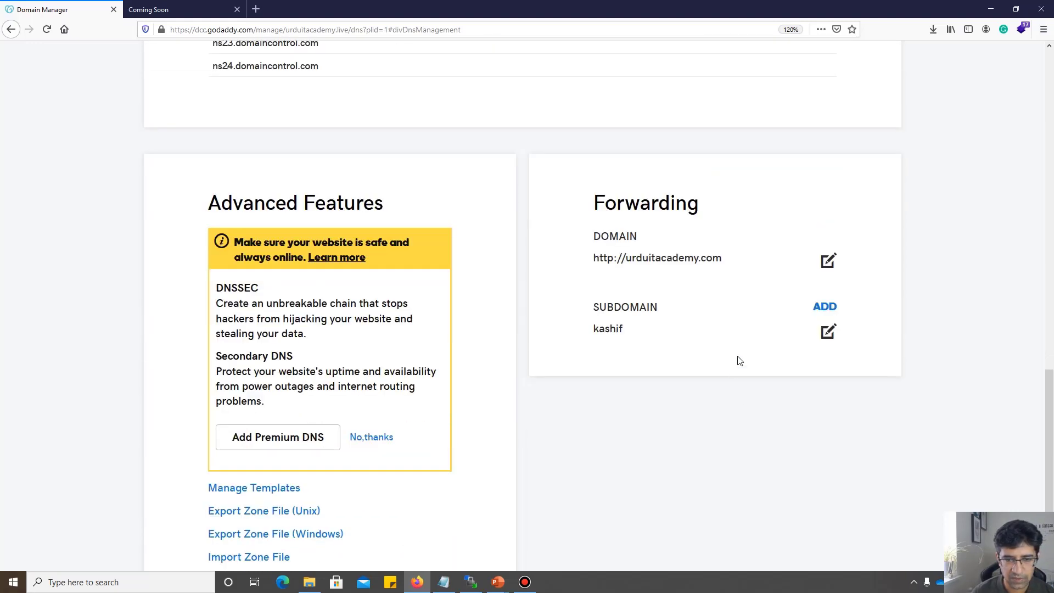
pyautogui.click(828, 332)
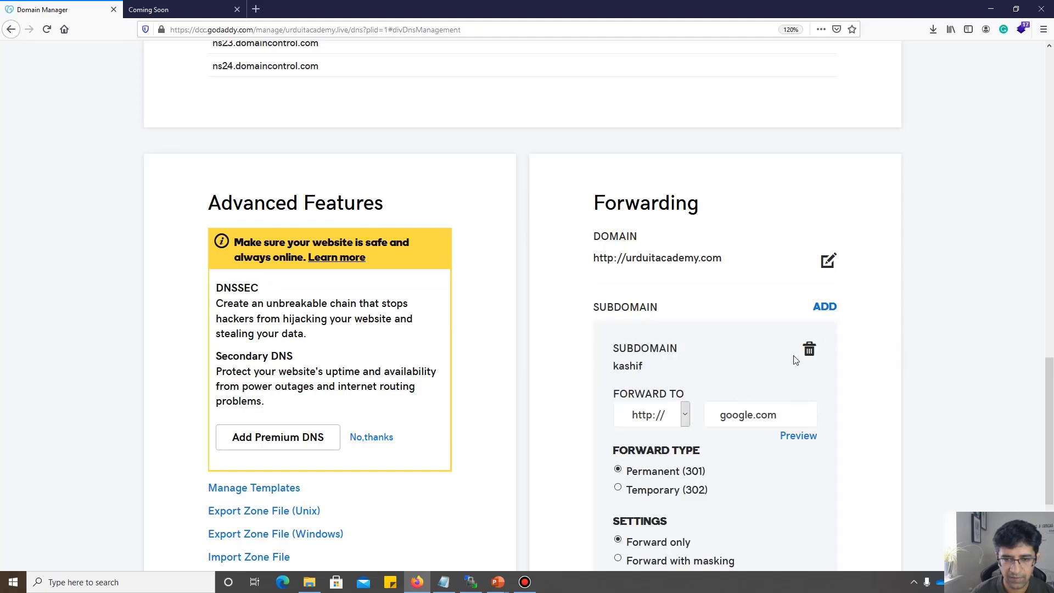
pyautogui.click(809, 349)
pyautogui.click(559, 332)
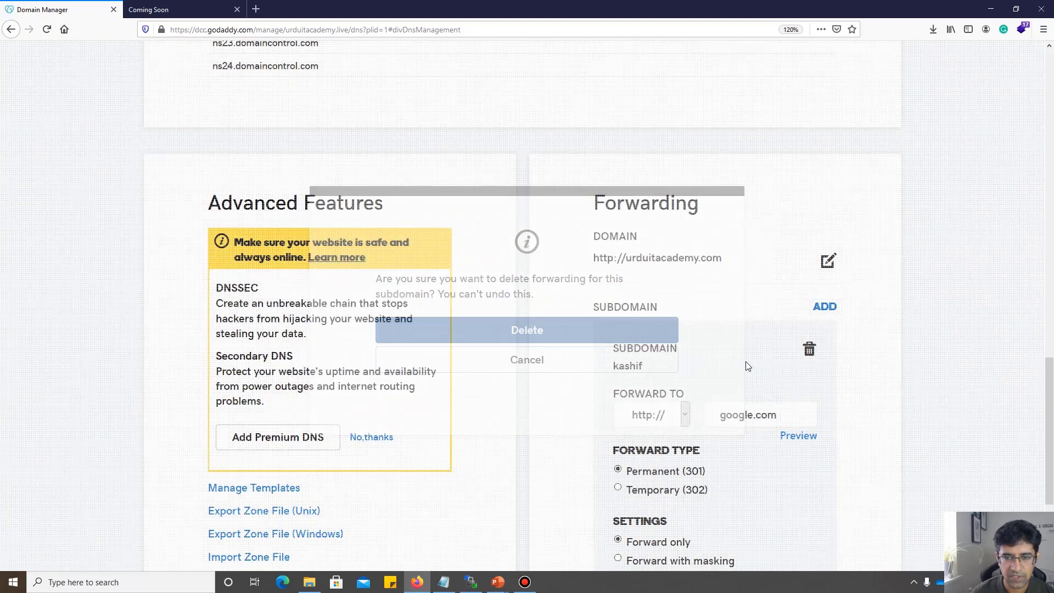
pyautogui.scroll(-15, 707, 360)
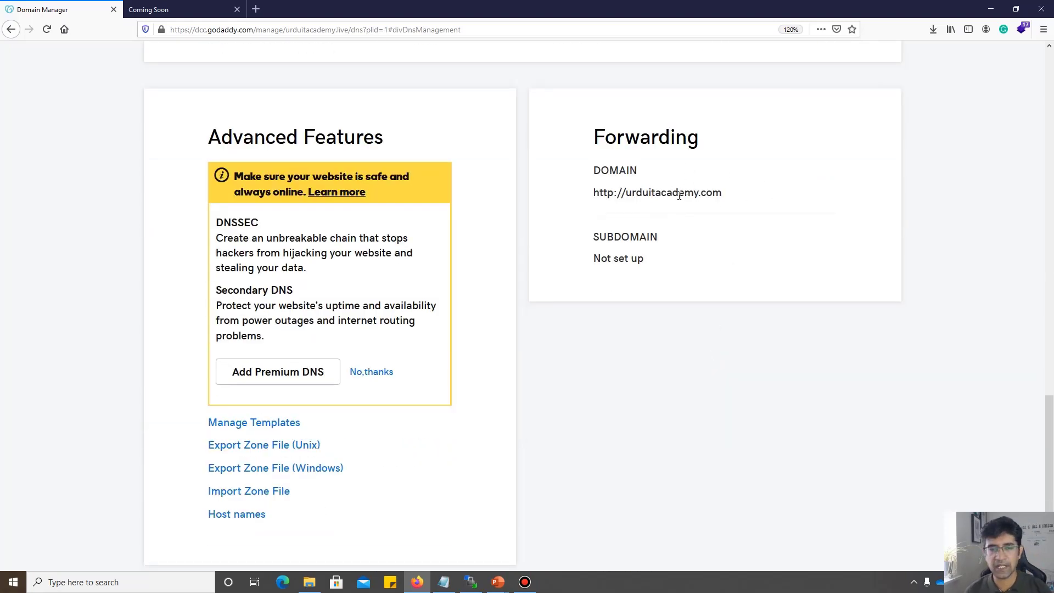
# Reload the urduitacademy.live DNS Management page and review its records.
pyautogui.click(455, 29)
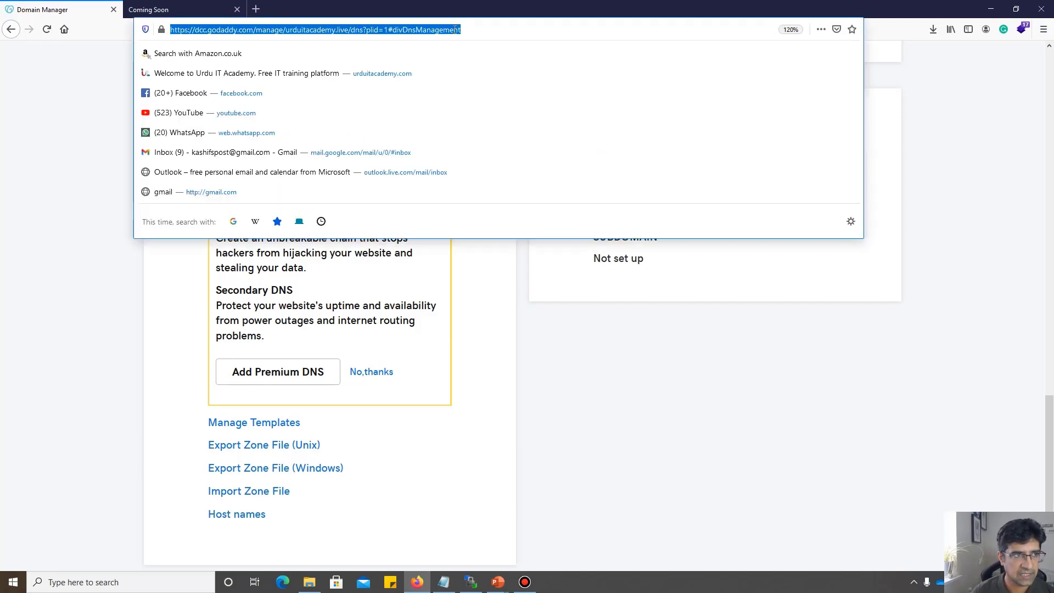
pyautogui.press('Return')
pyautogui.scroll(-20, 607, 174)
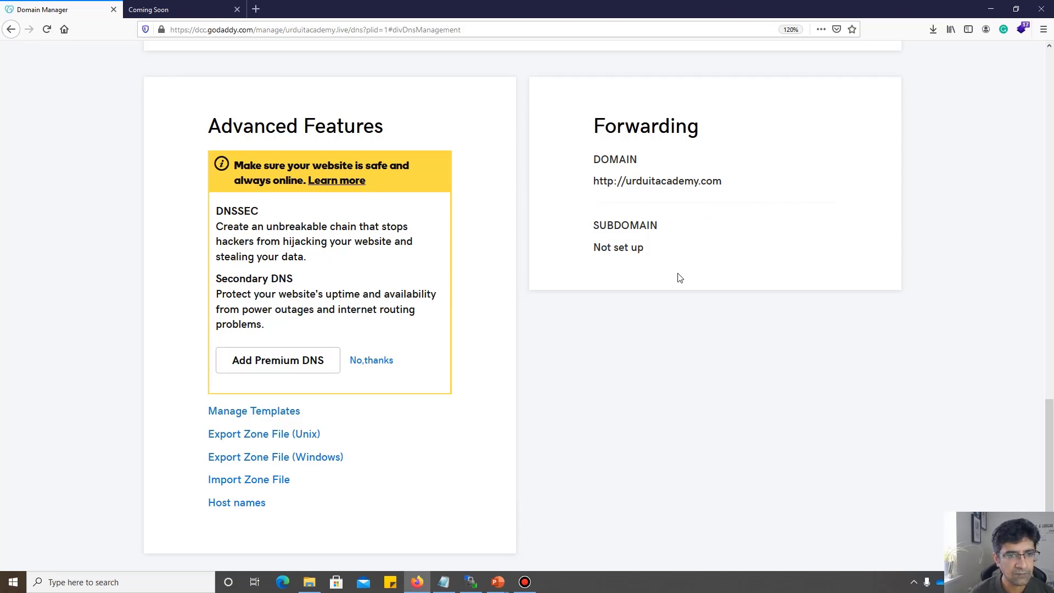
pyautogui.scroll(20, 677, 278)
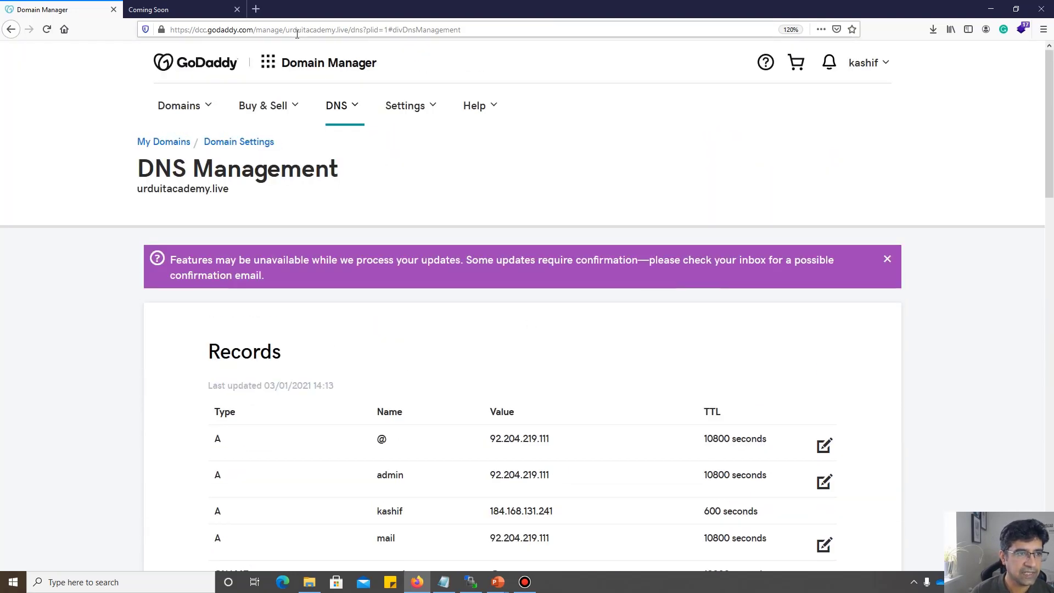
# Load urduitacademy.live in a new tab, check the Coming Soon placeholder, and follow its cPanel login link.
pyautogui.click(255, 9)
pyautogui.write('urduit')
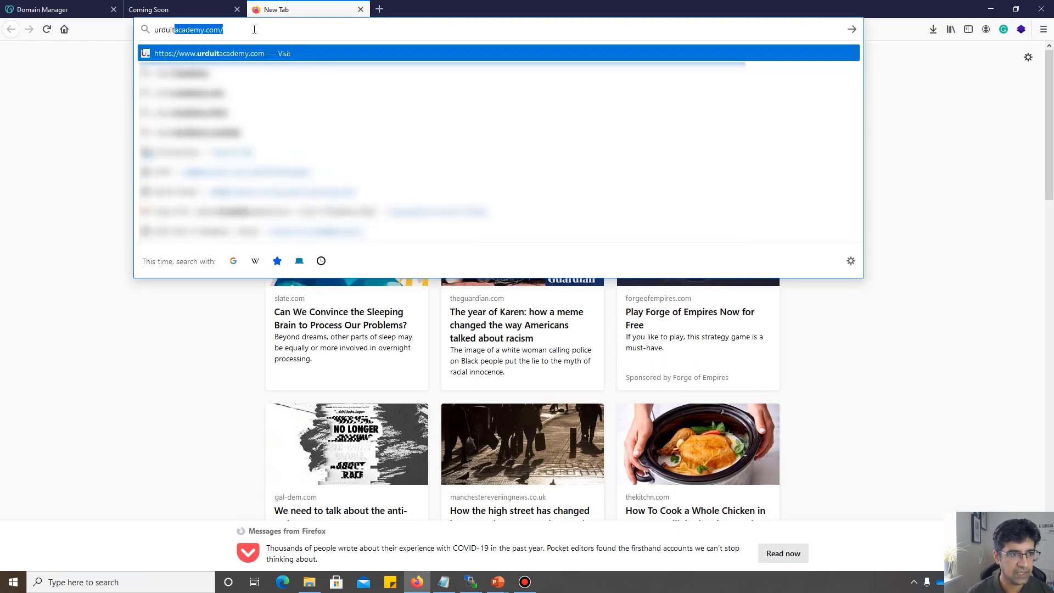
pyautogui.write('academy.li')
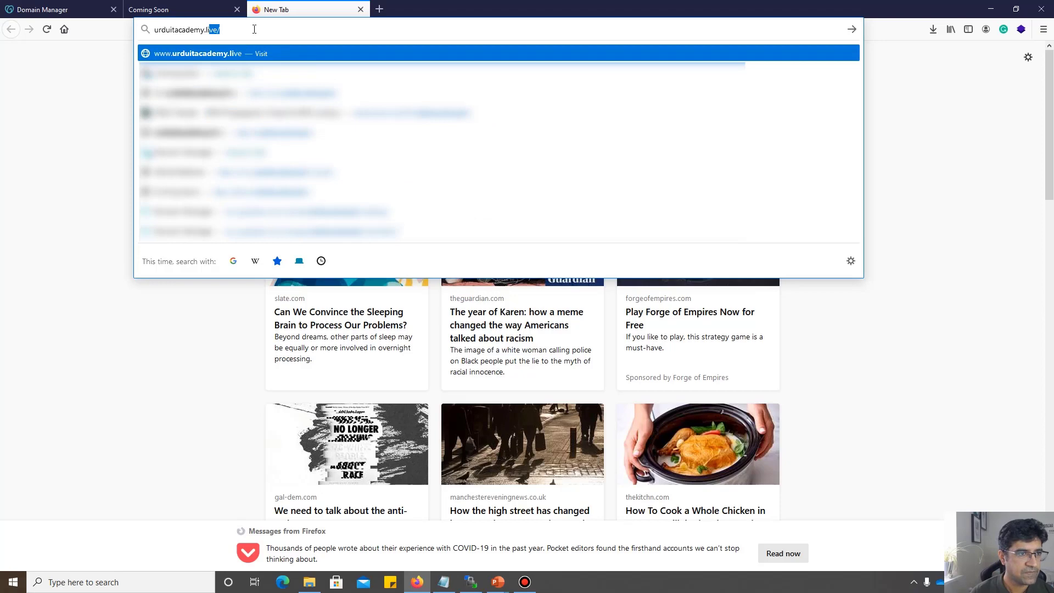
pyautogui.press('Return')
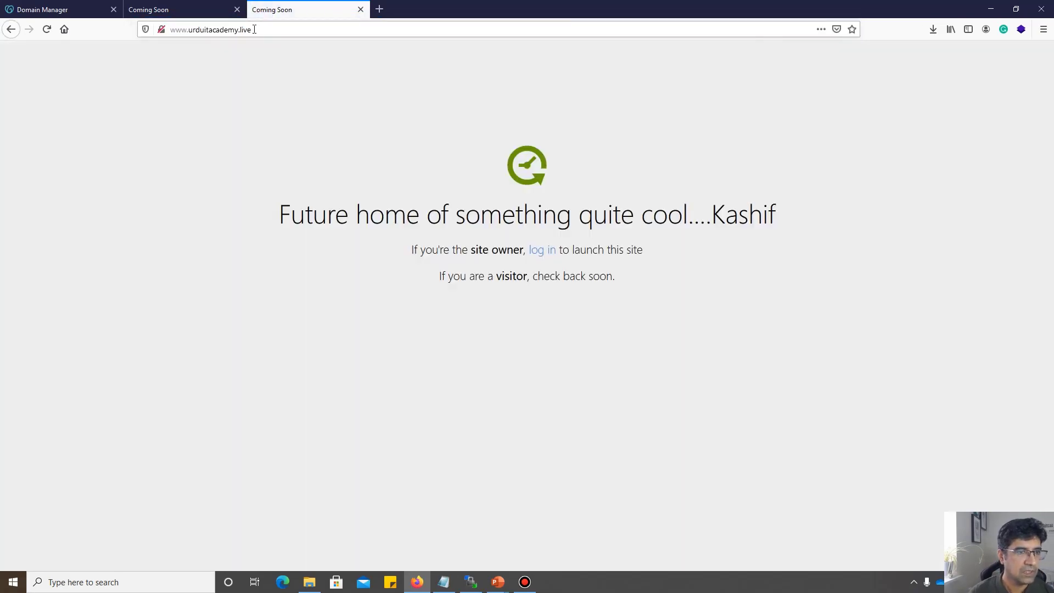
pyautogui.moveTo(291, 215); pyautogui.dragTo(455, 215)
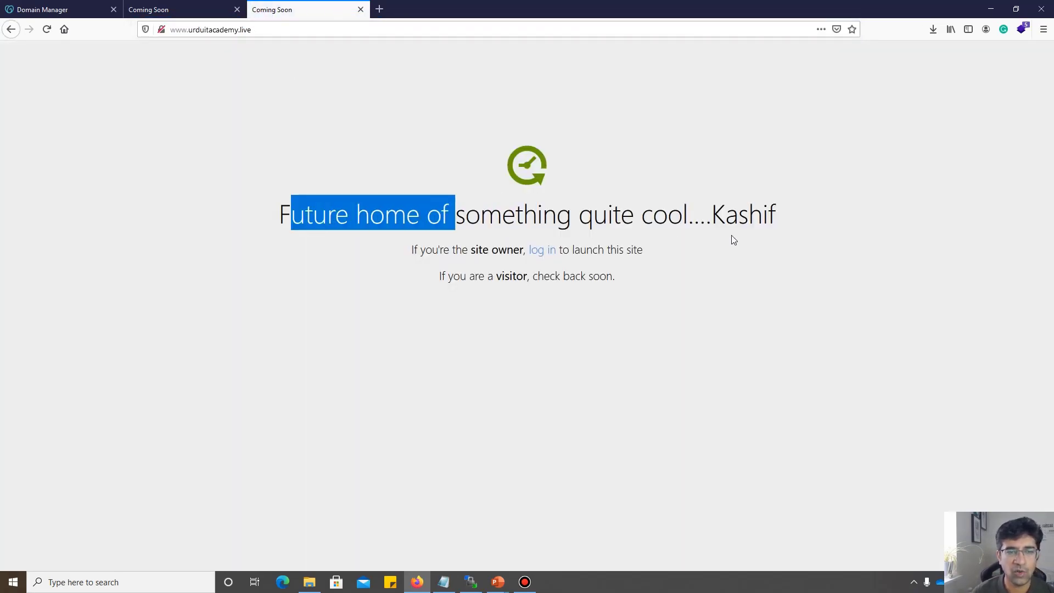
pyautogui.keyDown('shift'); pyautogui.click(784, 227); pyautogui.keyUp('shift')
pyautogui.doubleClick(741, 215)
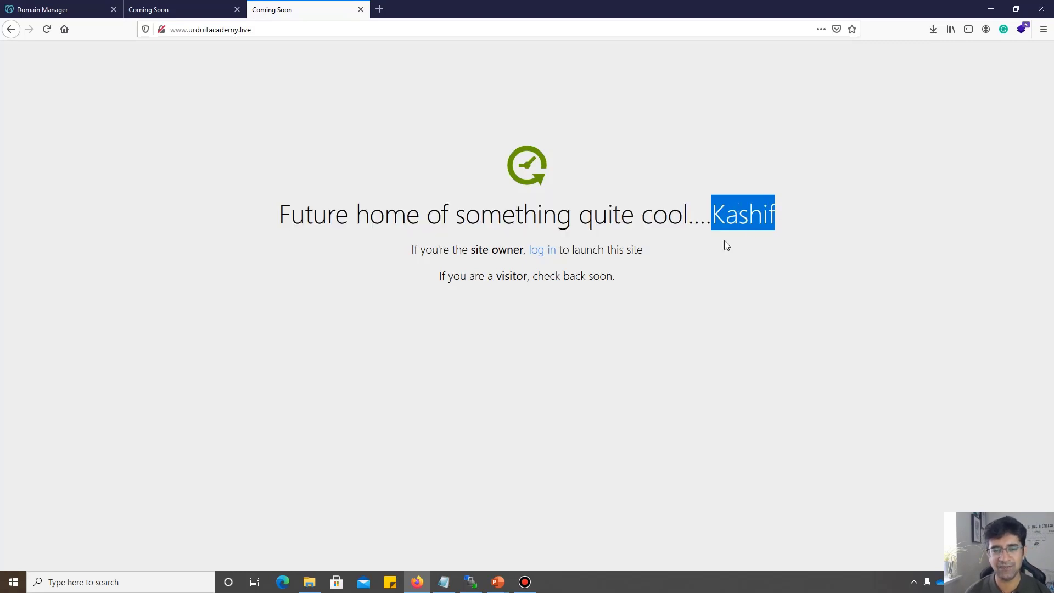
pyautogui.click(543, 254)
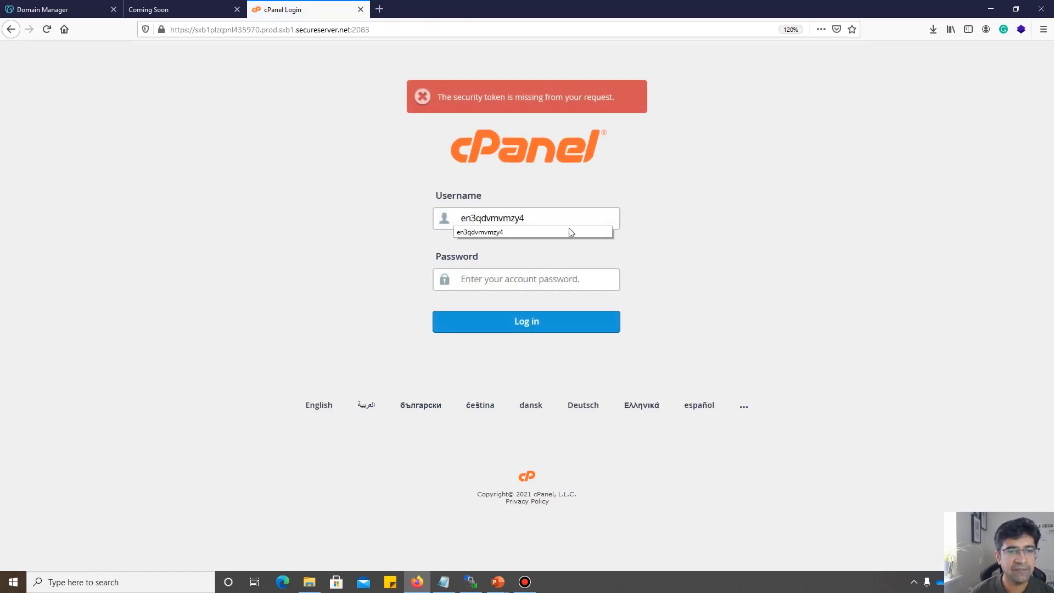
pyautogui.click(549, 220)
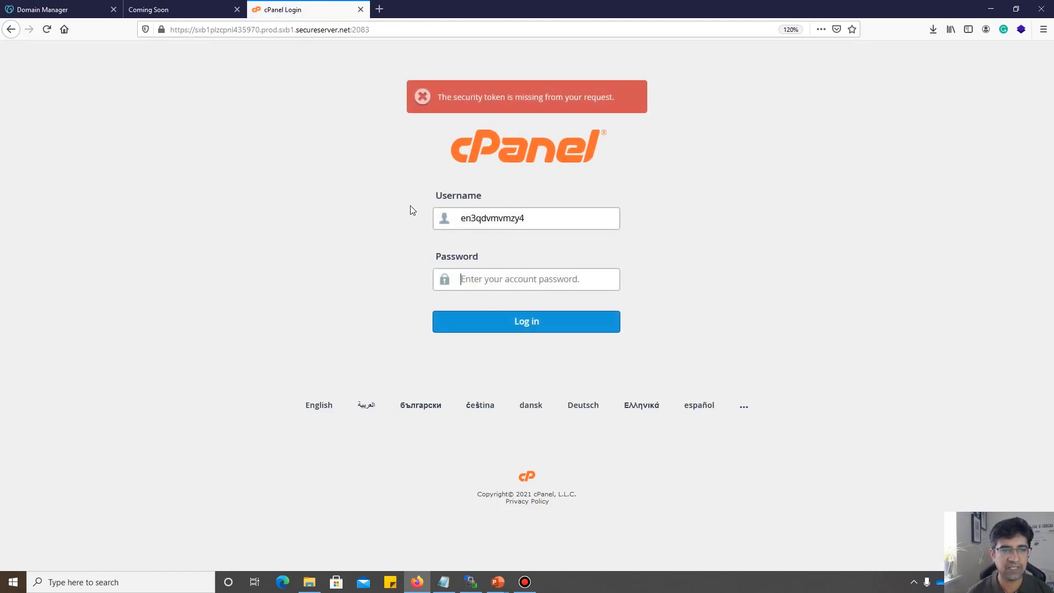
pyautogui.hotkey('alt', 'Left')
pyautogui.hotkey('alt', 'Left')
pyautogui.hotkey('alt', 'Left')
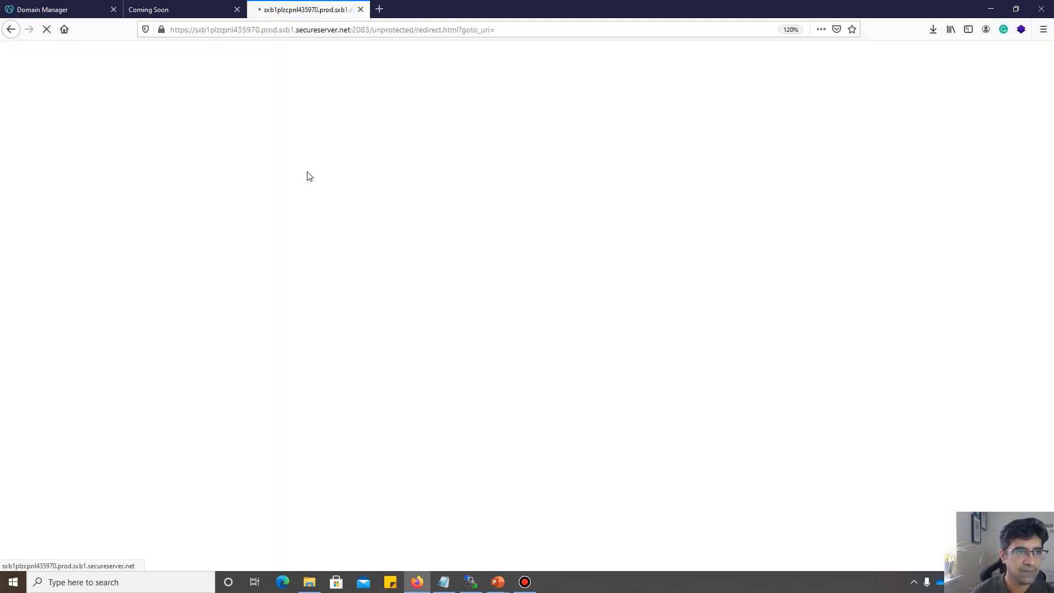
pyautogui.click(238, 31)
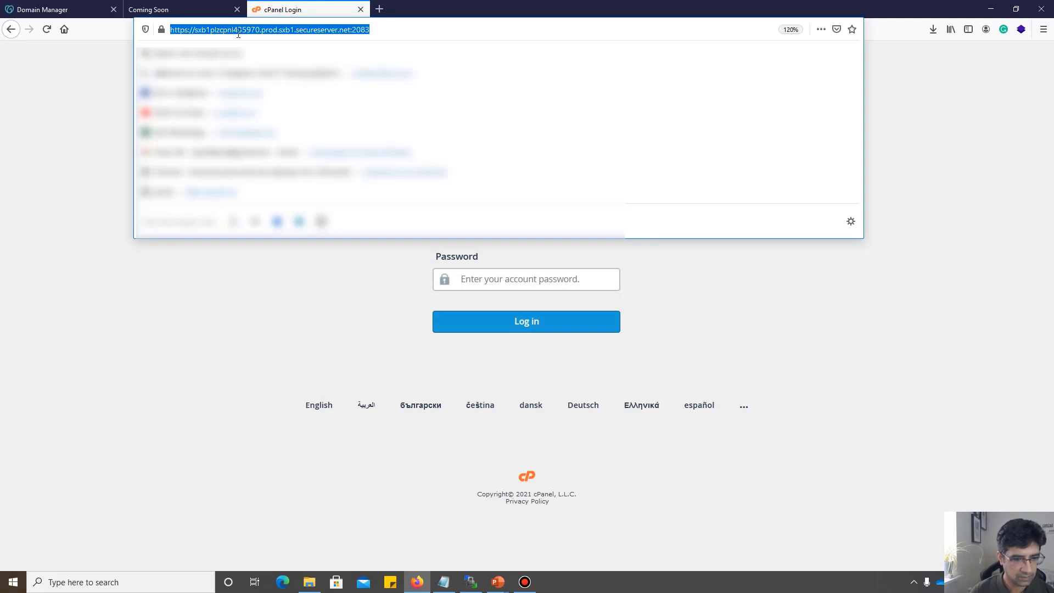
pyautogui.write('live')
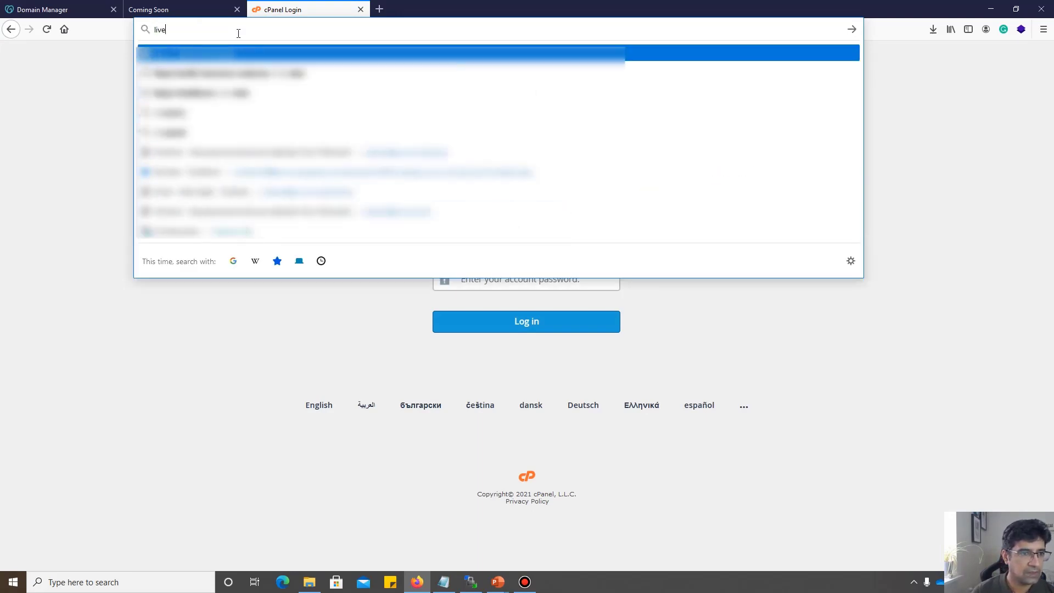
pyautogui.press('Down')
pyautogui.press('Down')
pyautogui.press('Down')
pyautogui.press('Down')
pyautogui.press('Down')
pyautogui.press('Down')
pyautogui.press('Down')
pyautogui.press('Down')
pyautogui.press('Down')
pyautogui.hotkey('ctrl', 'a')
pyautogui.press('BackSpace')
pyautogui.write('urduit')
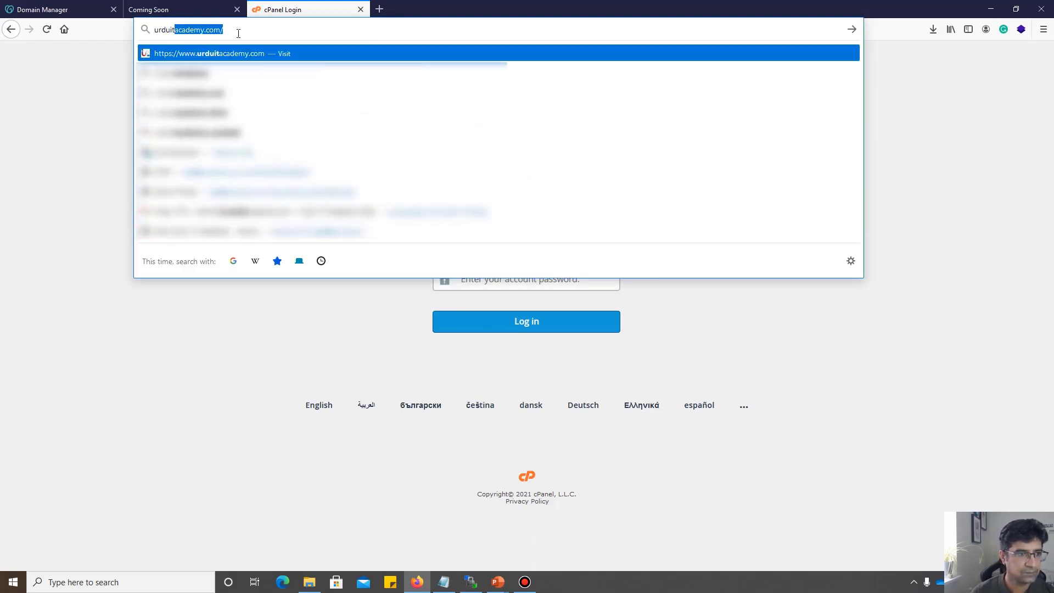
pyautogui.press('End')
pyautogui.press('BackSpace')
pyautogui.press('BackSpace')
pyautogui.press('BackSpace')
pyautogui.press('BackSpace')
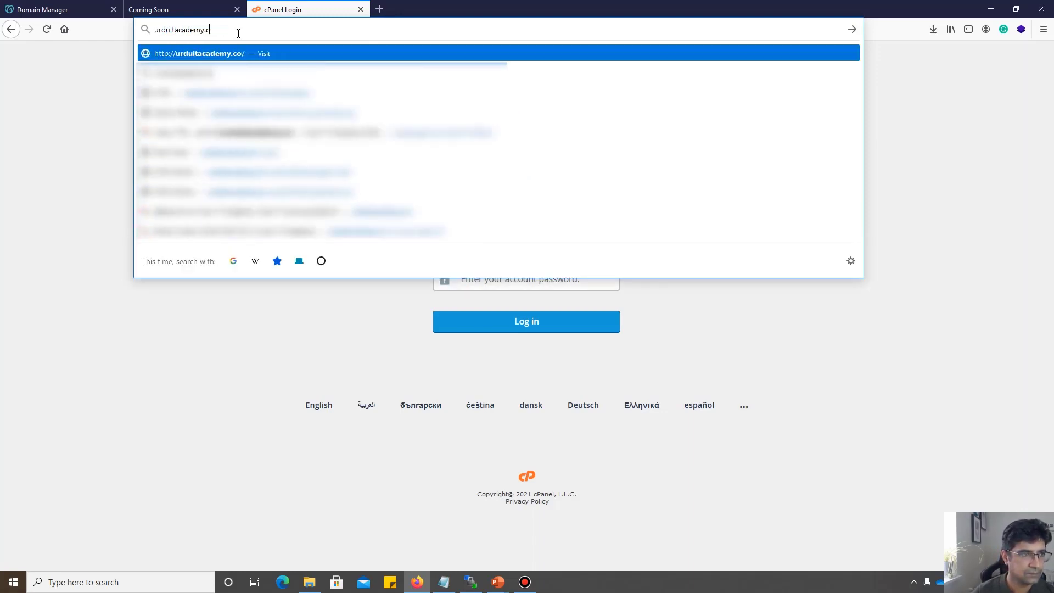
pyautogui.write('live')
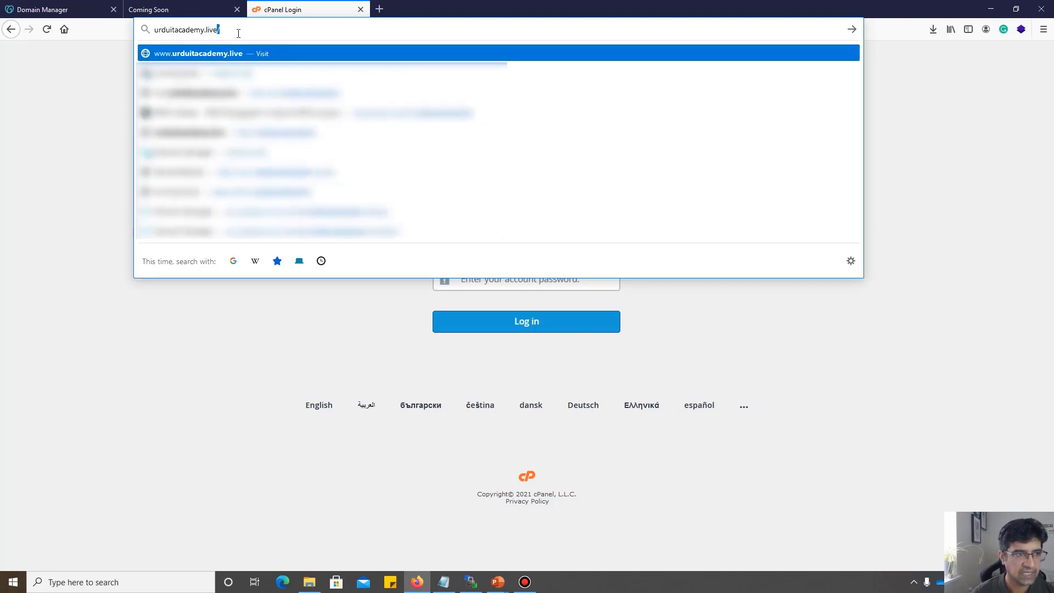
pyautogui.press('Return')
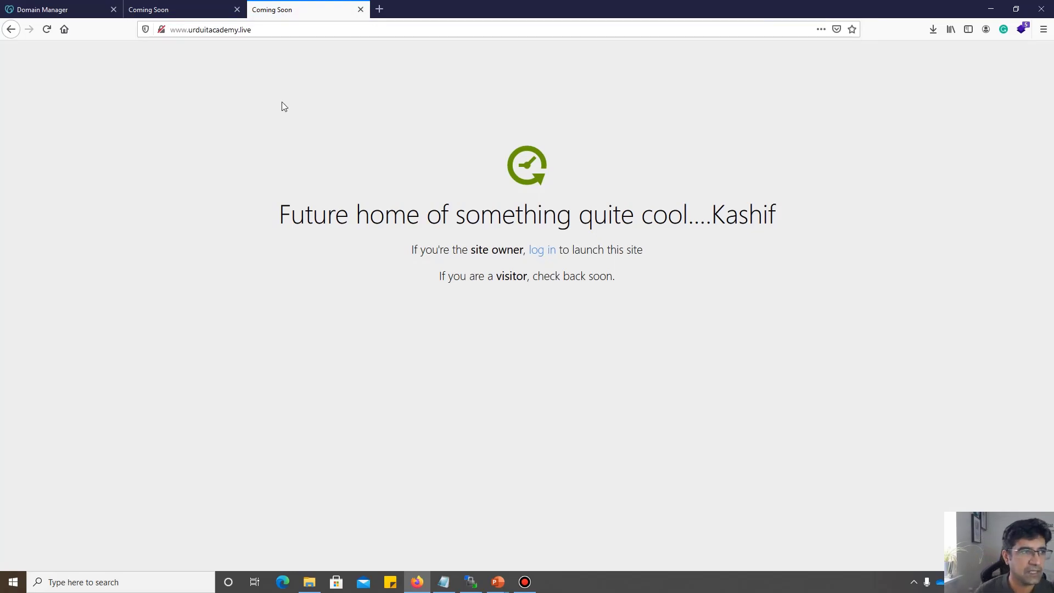
# Delete the domain forwarding and reload DNS, leaving A records @, admin and mail at 92.204.219.111.
pyautogui.click(87, 9)
pyautogui.scroll(-5, 701, 298)
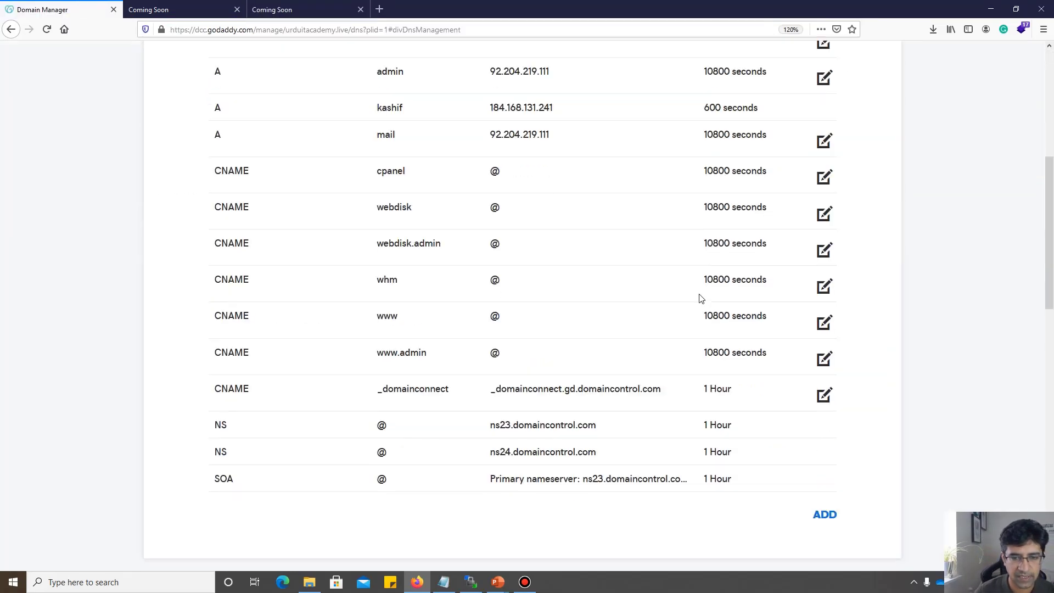
pyautogui.scroll(-10, 700, 302)
pyautogui.click(826, 265)
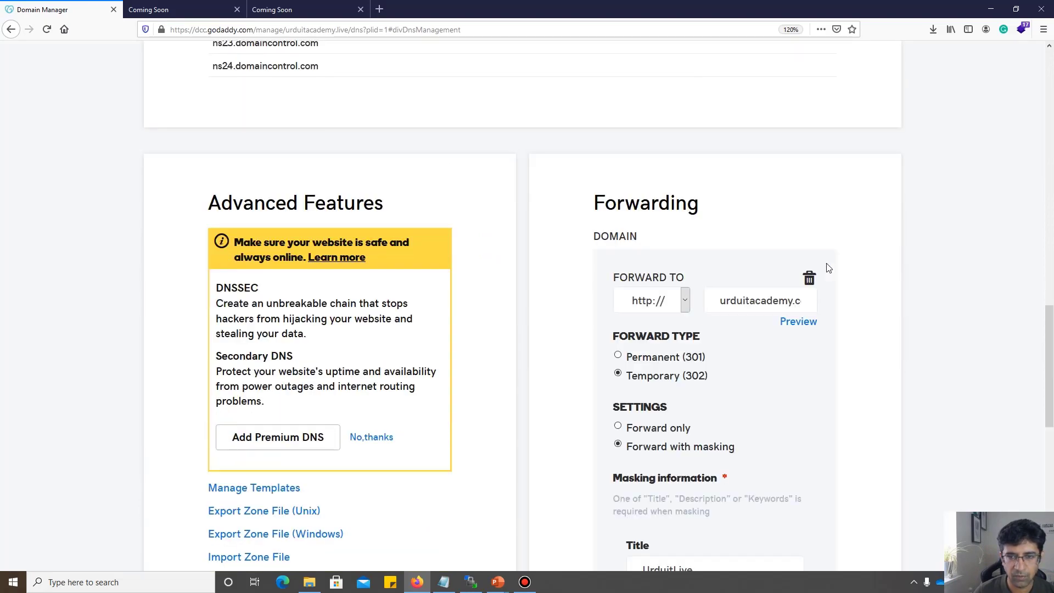
pyautogui.click(809, 278)
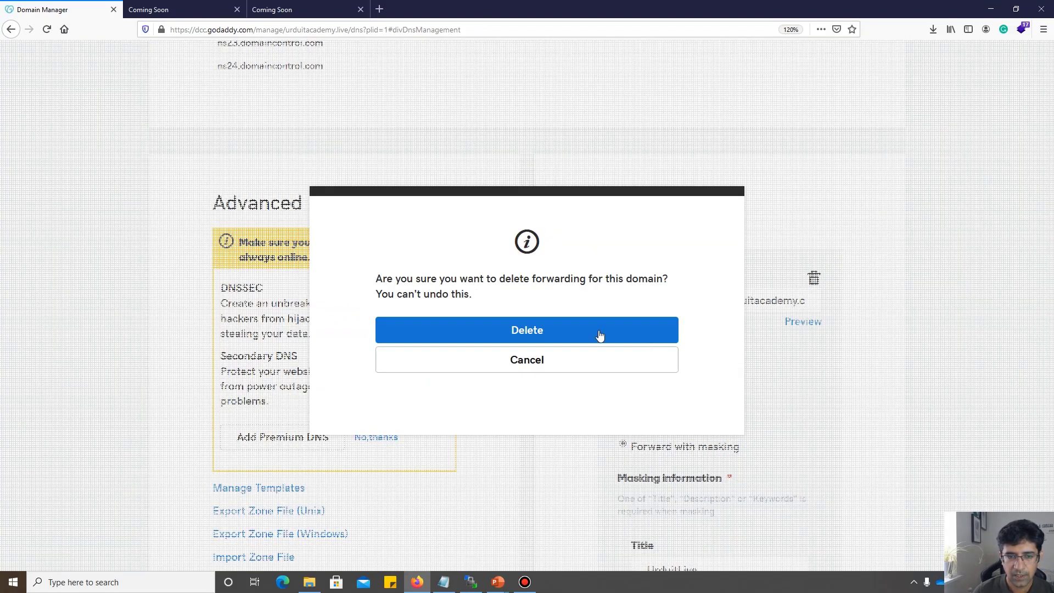
pyautogui.click(568, 336)
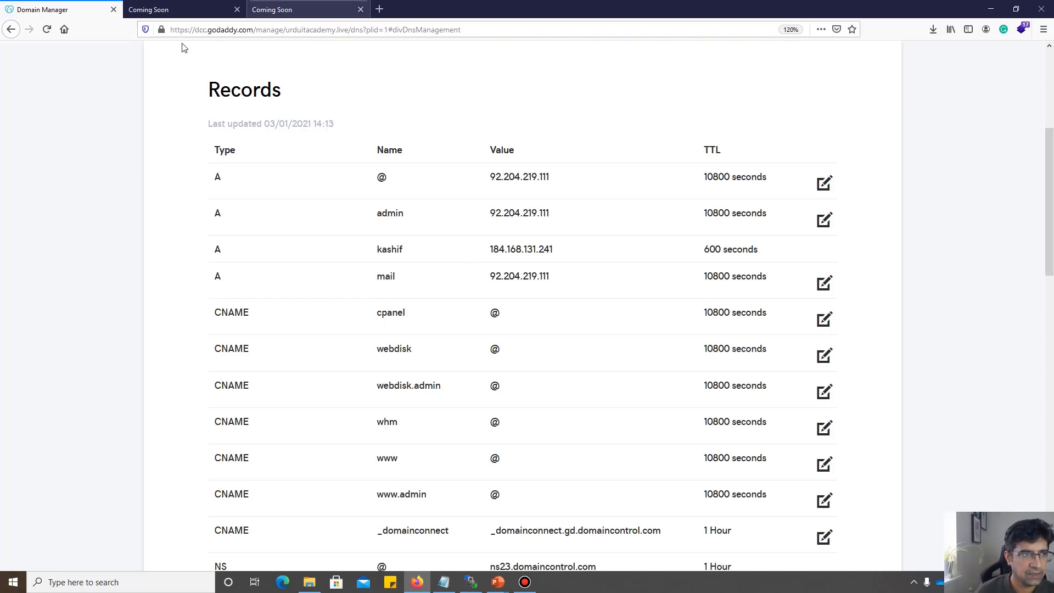
pyautogui.click(47, 30)
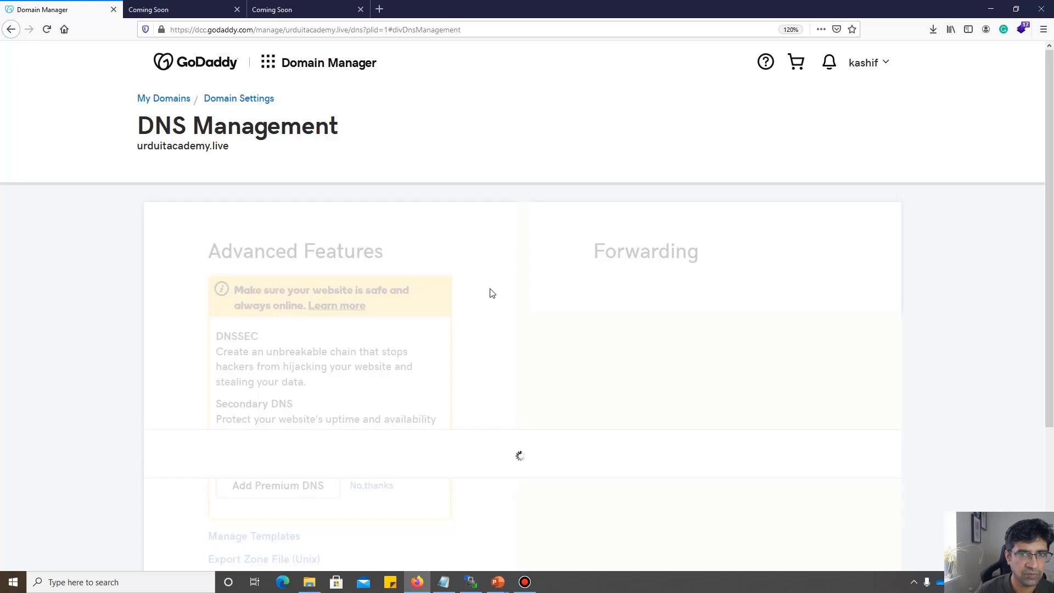
pyautogui.scroll(-2, 490, 289)
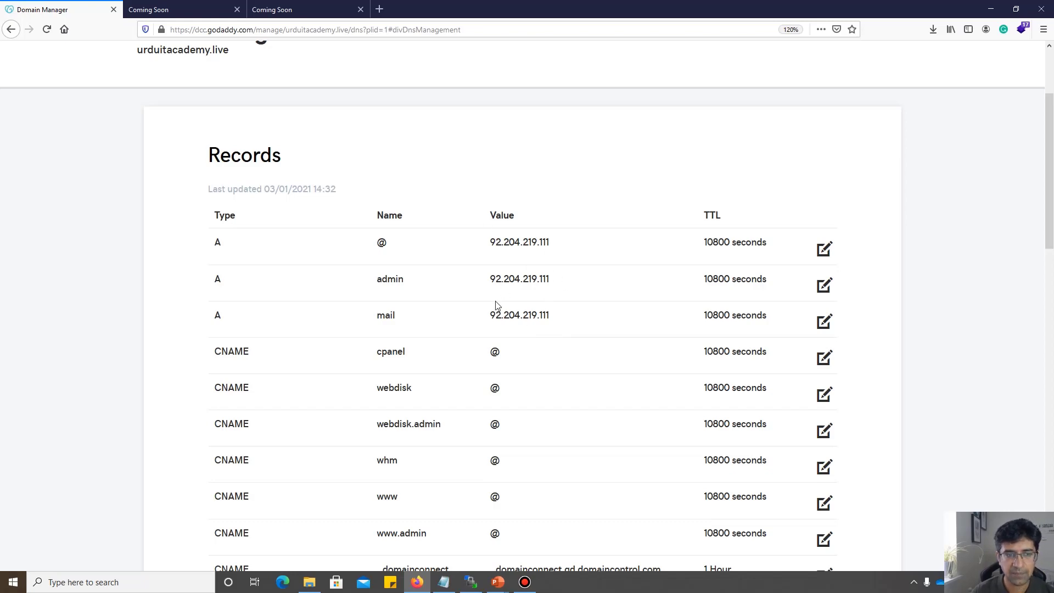
# Search 'dnspropagation', open whatsmydns.net and check the A record for urduitacademy.live.
pyautogui.click(379, 9)
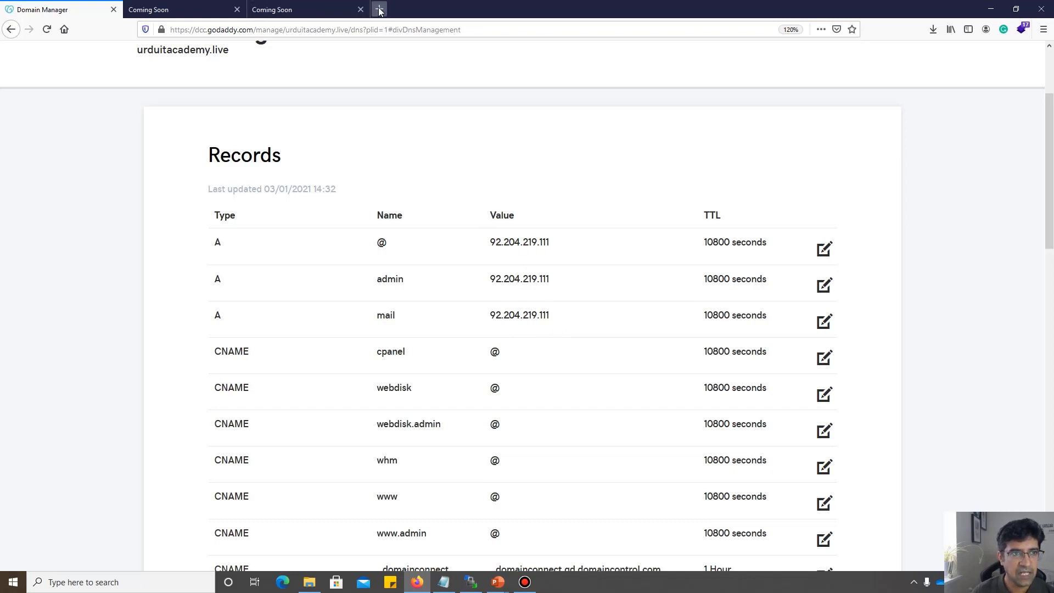
pyautogui.write('dnsp')
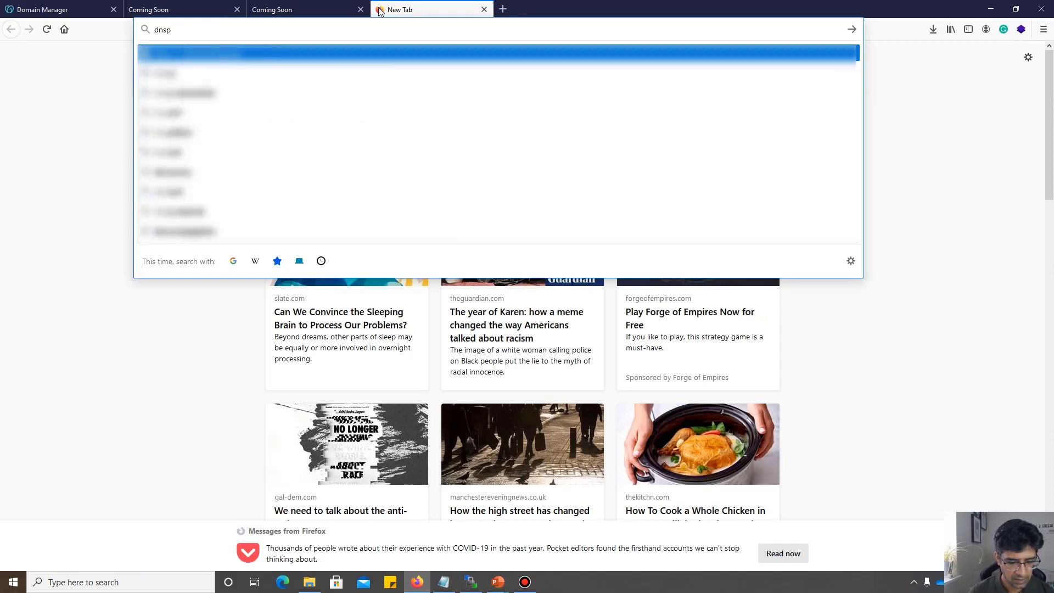
pyautogui.write('ropagation')
pyautogui.press('Return')
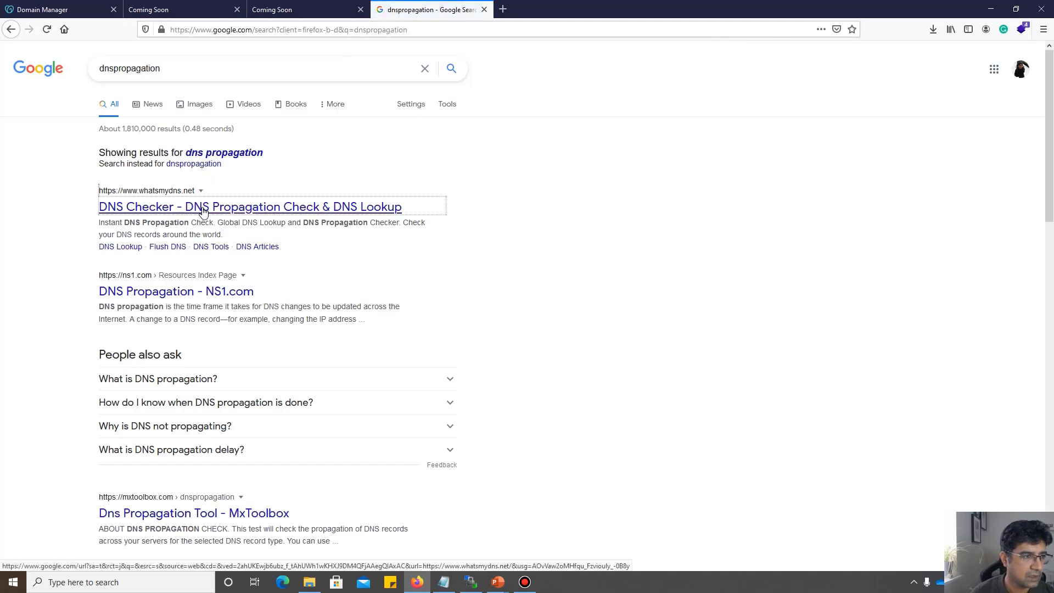
pyautogui.click(203, 211)
pyautogui.click(116, 131)
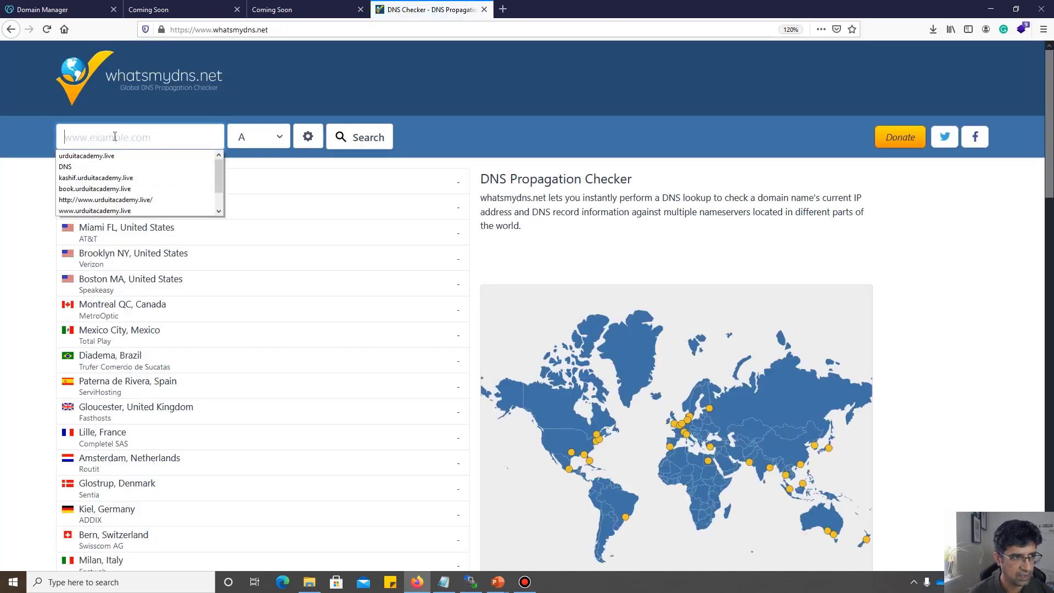
pyautogui.click(112, 156)
pyautogui.click(356, 136)
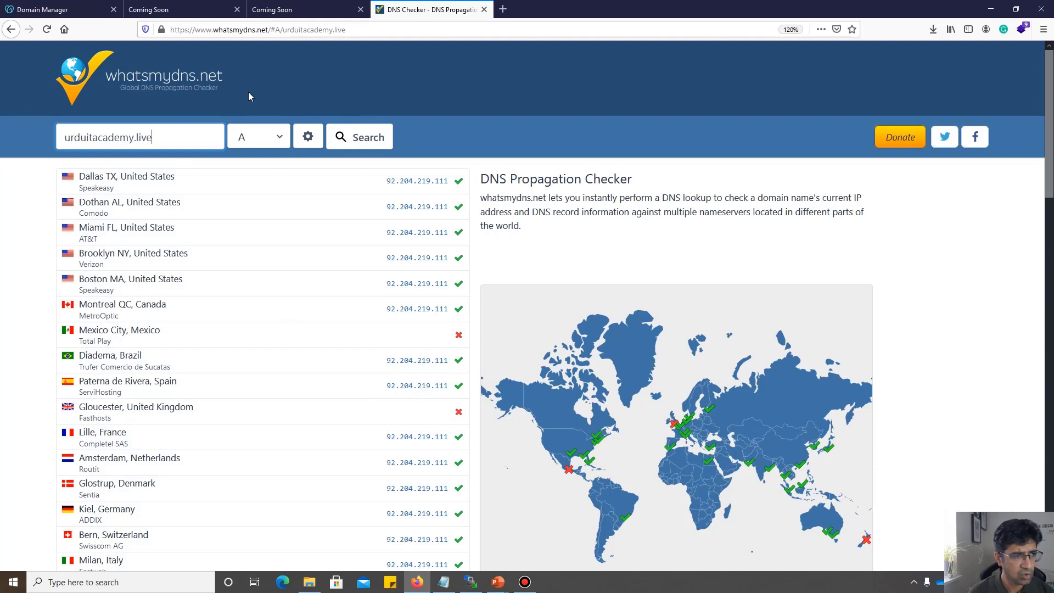
# Check propagation for book.urduitacademy.live, then return to the Domain Manager tab.
pyautogui.write('book.')
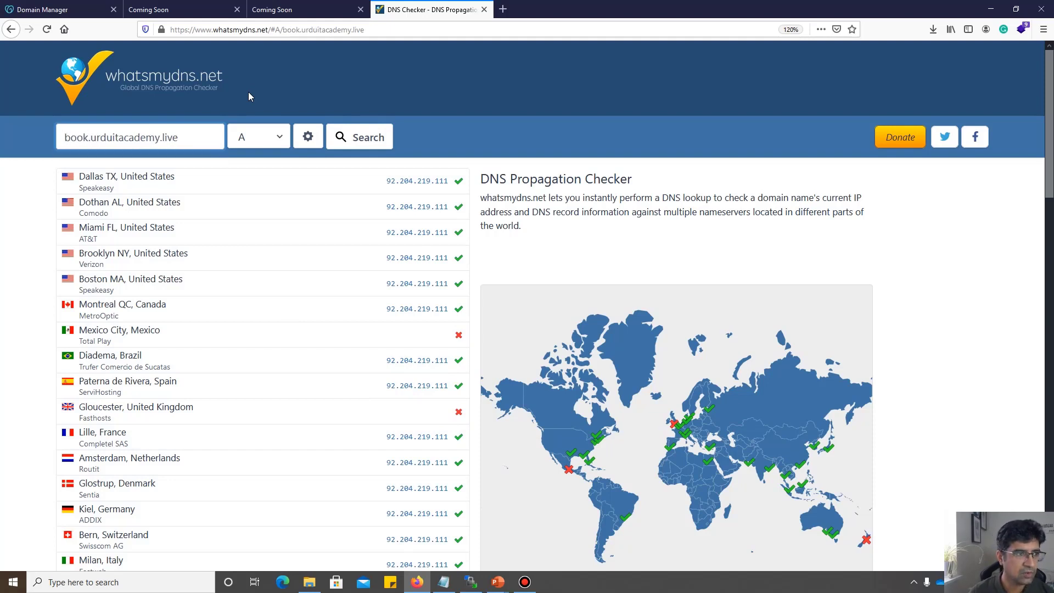
pyautogui.press('Return')
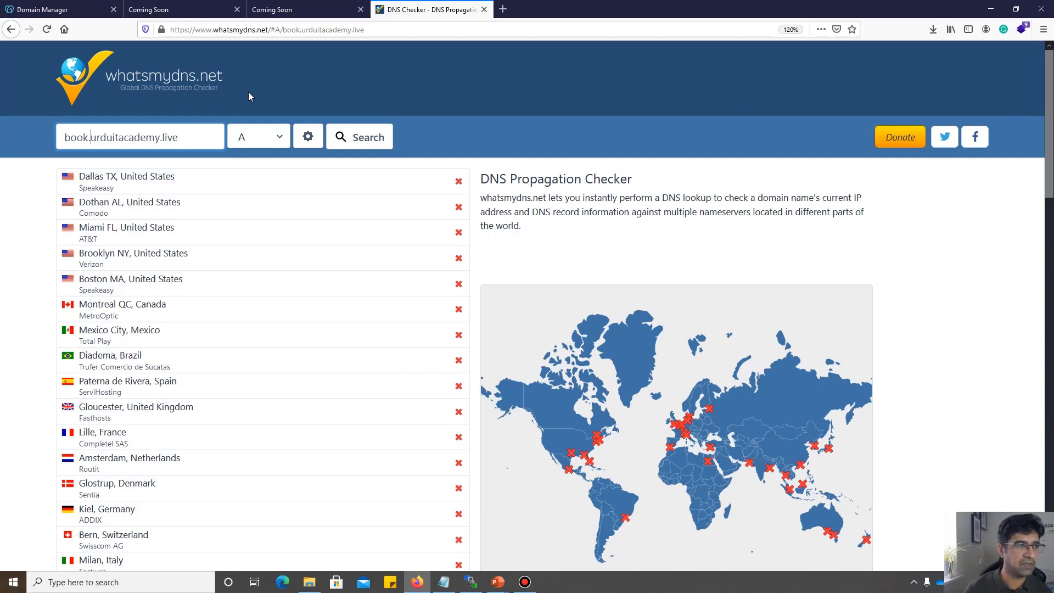
pyautogui.click(65, 9)
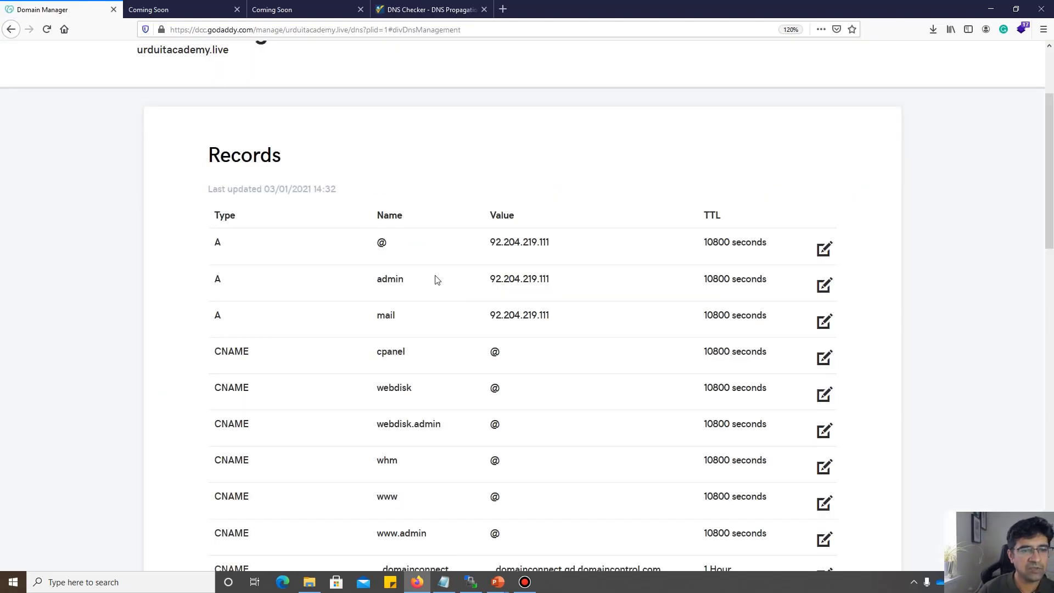
pyautogui.scroll(-8, 414, 228)
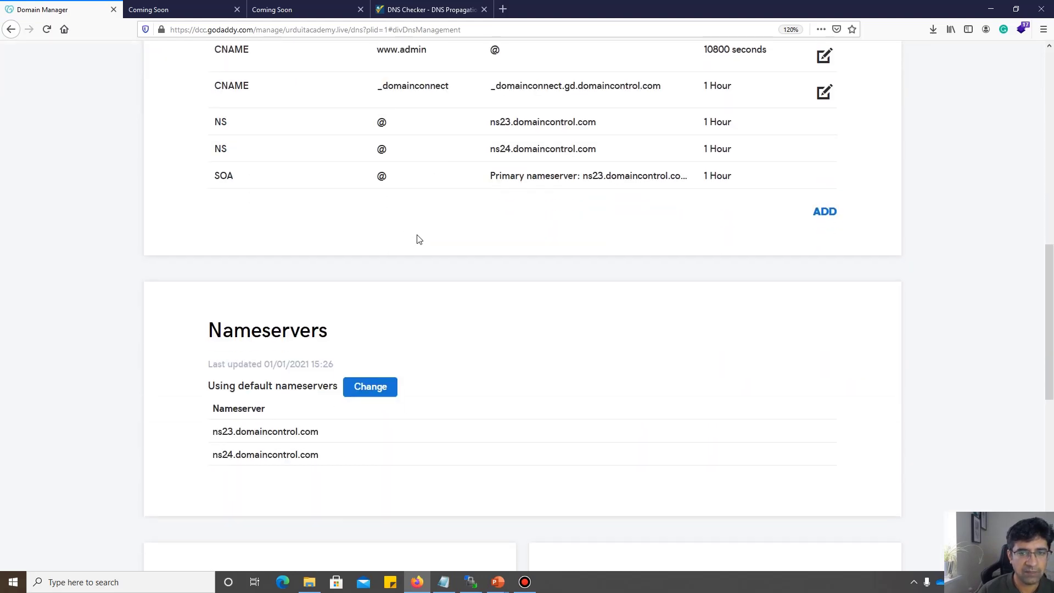
pyautogui.scroll(3, 322, 83)
pyautogui.scroll(5, 379, 306)
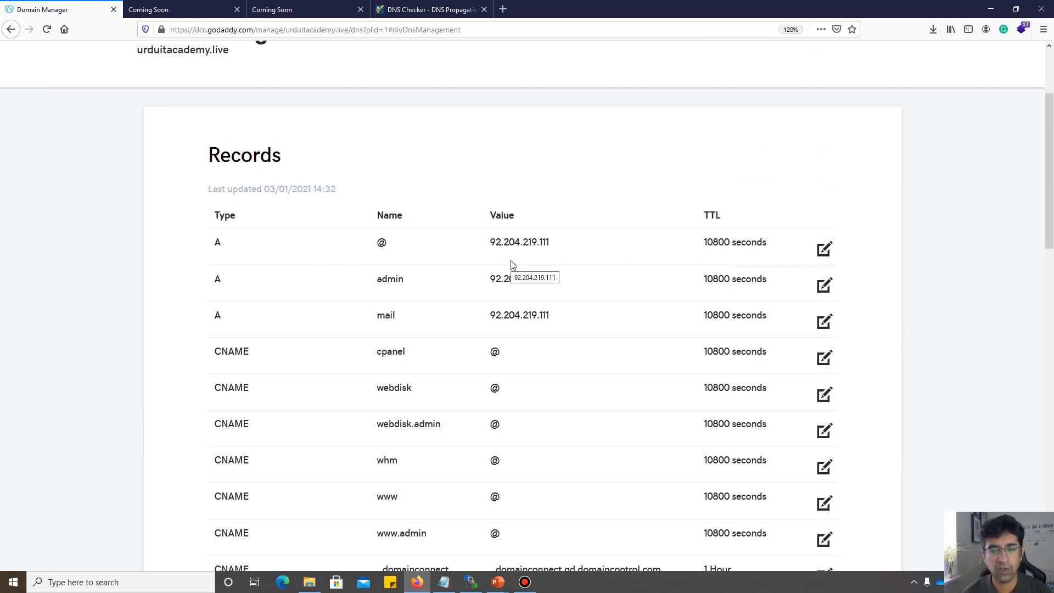
pyautogui.scroll(-6, 681, 306)
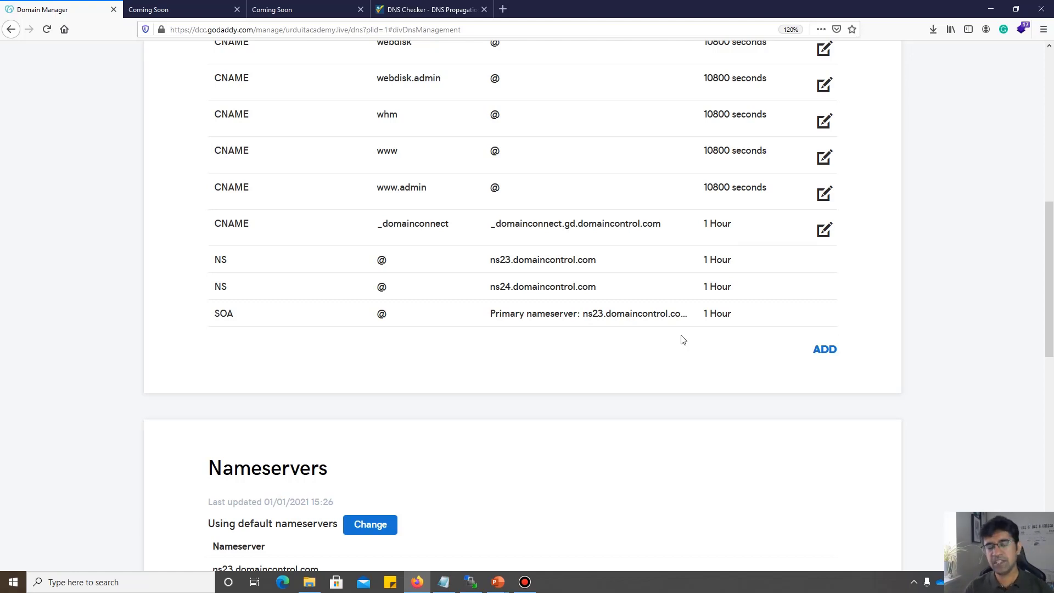
pyautogui.scroll(10, 623, 344)
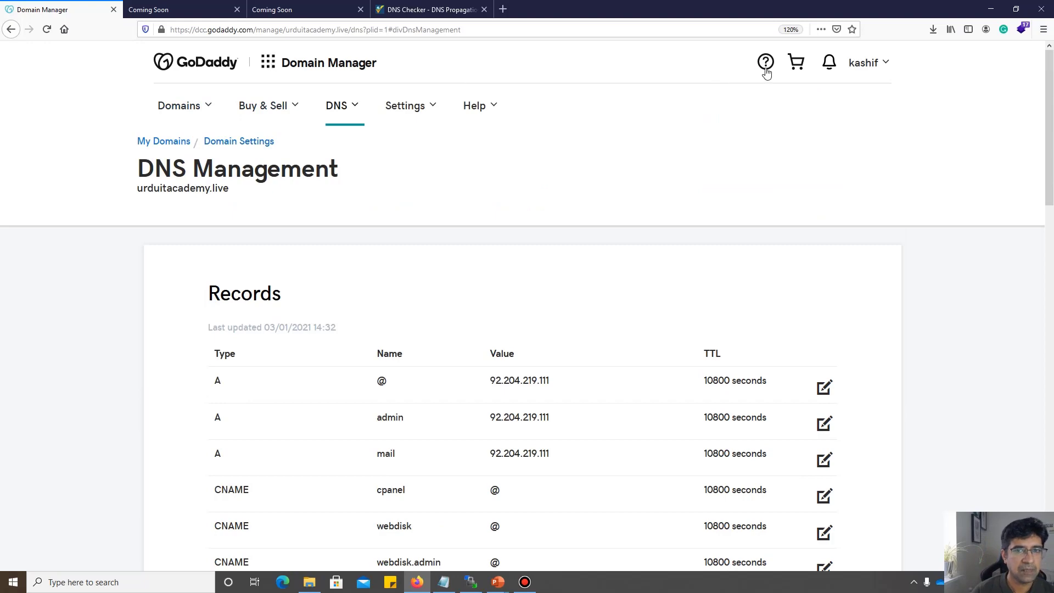
# Go to My Products and manage the Deluxe Linux Hosting with cPanel plan.
pyautogui.click(884, 64)
pyautogui.click(754, 224)
pyautogui.scroll(-10, 269, 235)
pyautogui.scroll(-1, 270, 237)
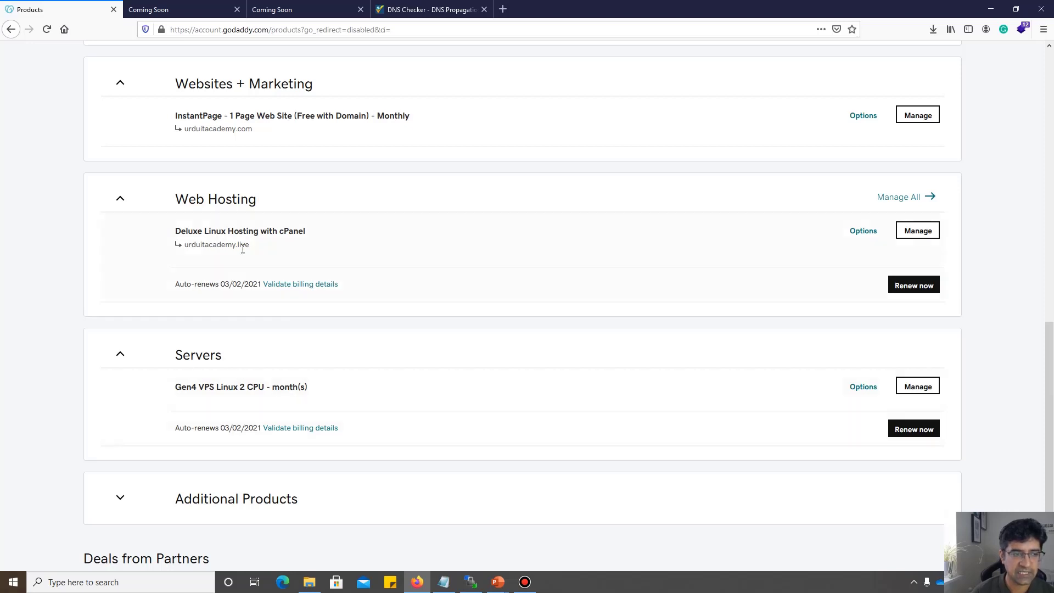
pyautogui.click(917, 231)
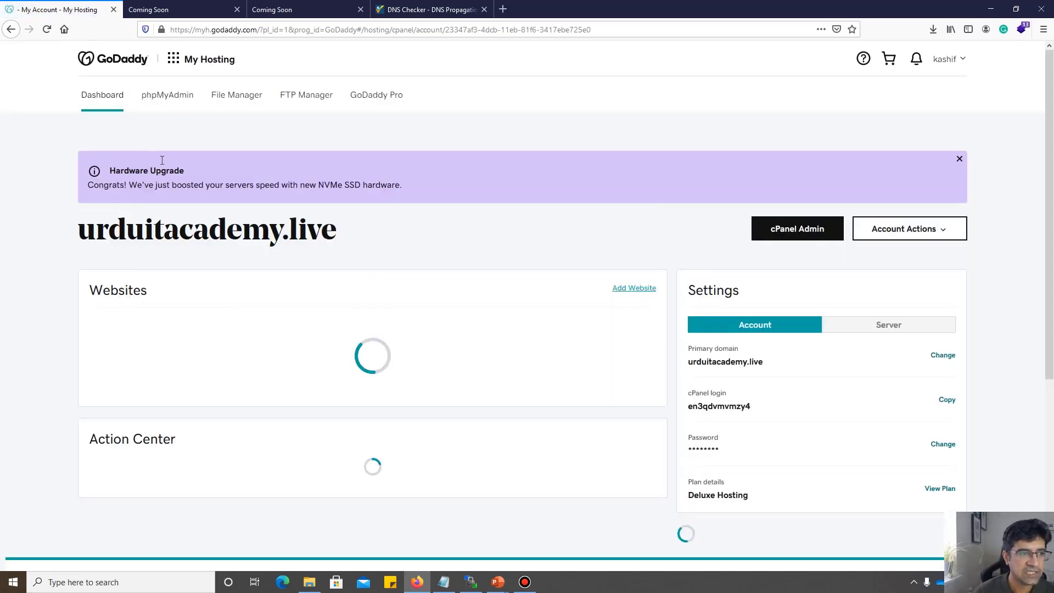
pyautogui.tripleClick(176, 230)
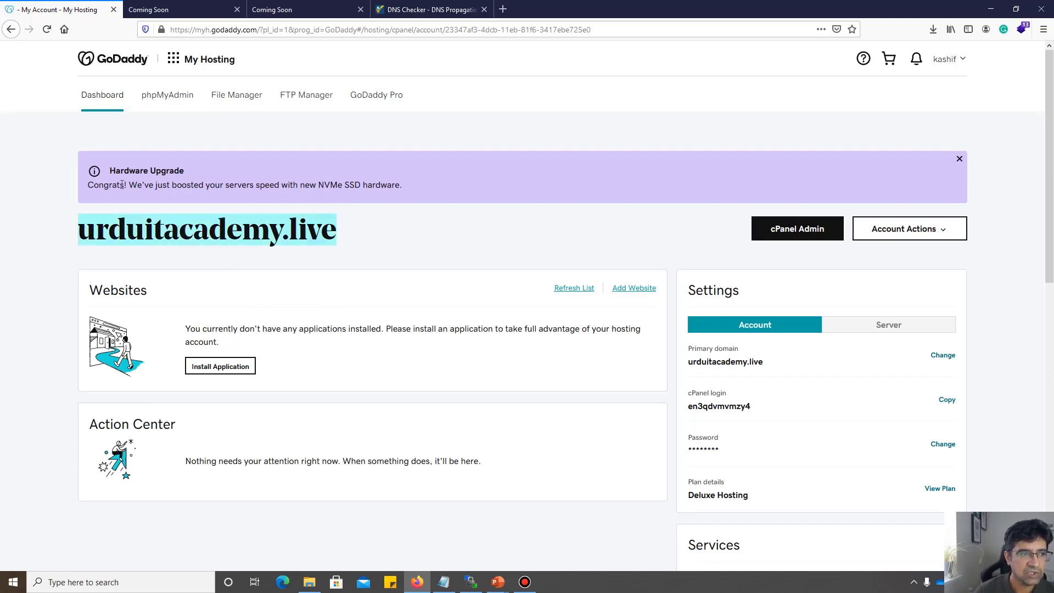
pyautogui.moveTo(115, 183); pyautogui.dragTo(331, 186)
pyautogui.doubleClick(330, 186)
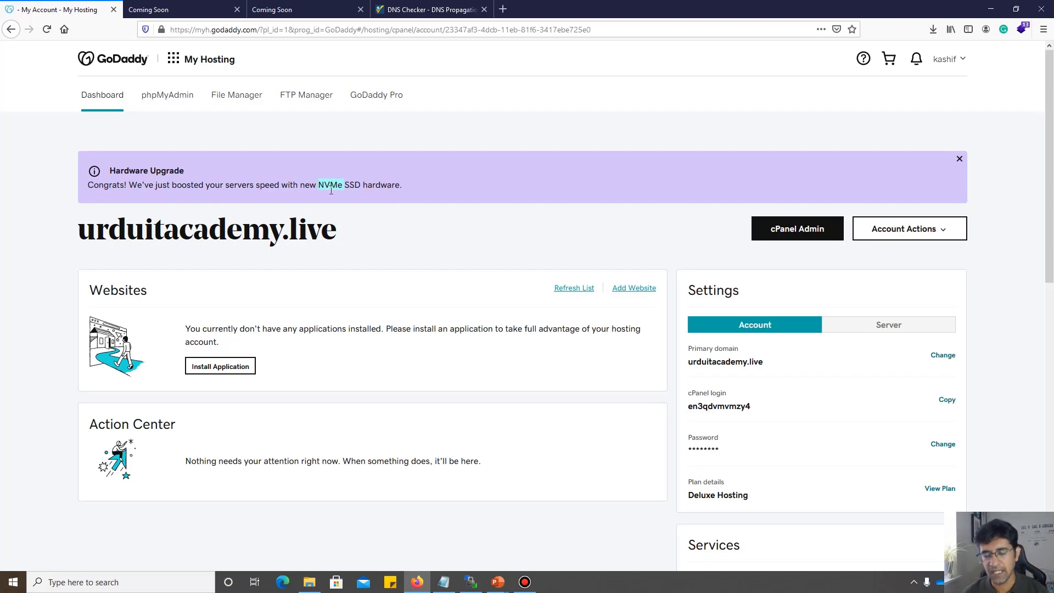
pyautogui.scroll(-2, 731, 253)
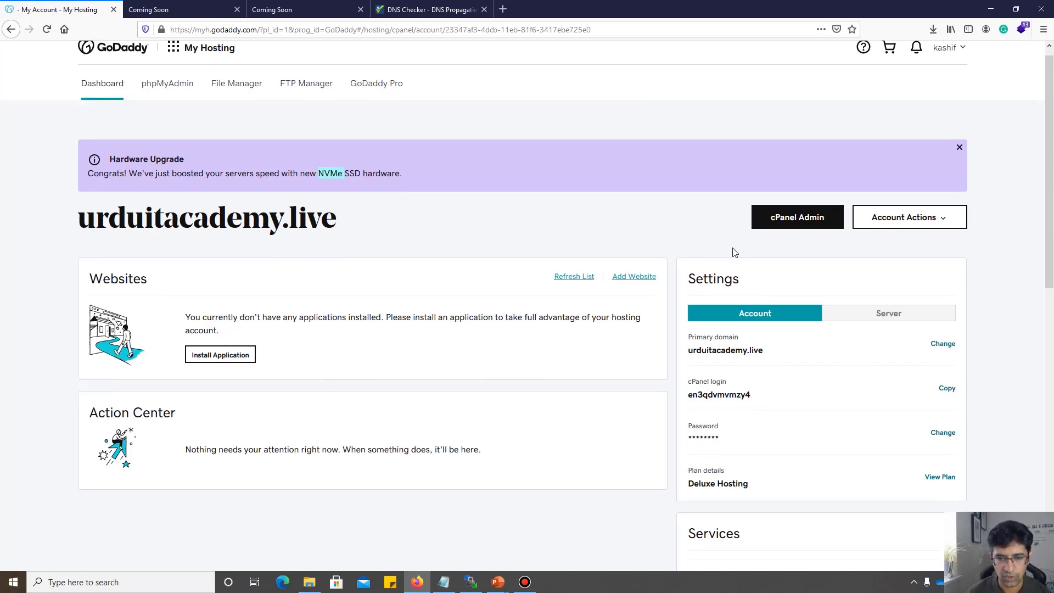
pyautogui.click(739, 307)
pyautogui.tripleClick(739, 307)
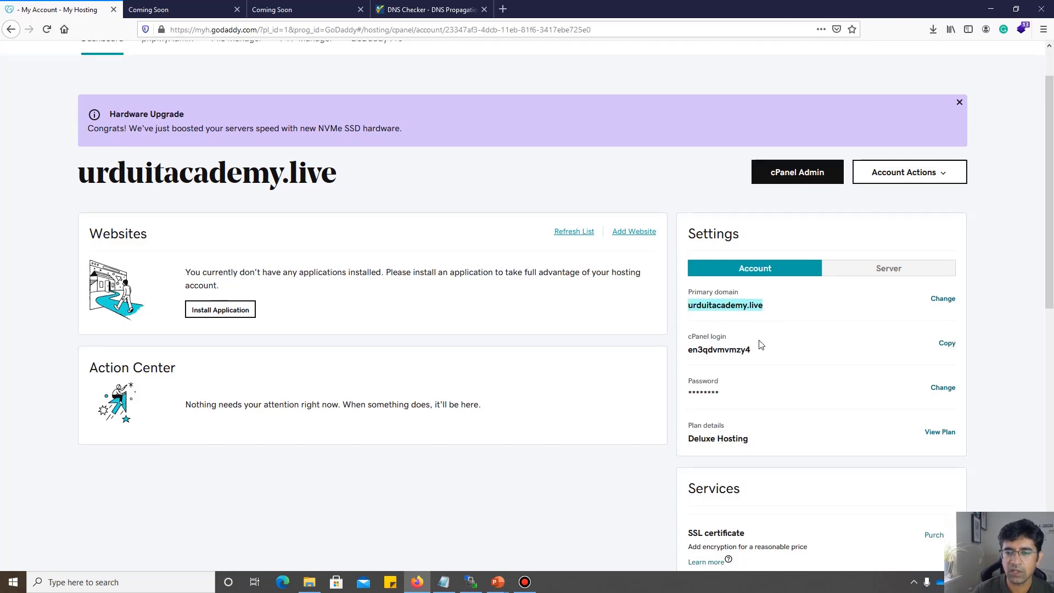
pyautogui.scroll(-2, 757, 344)
pyautogui.doubleClick(717, 295)
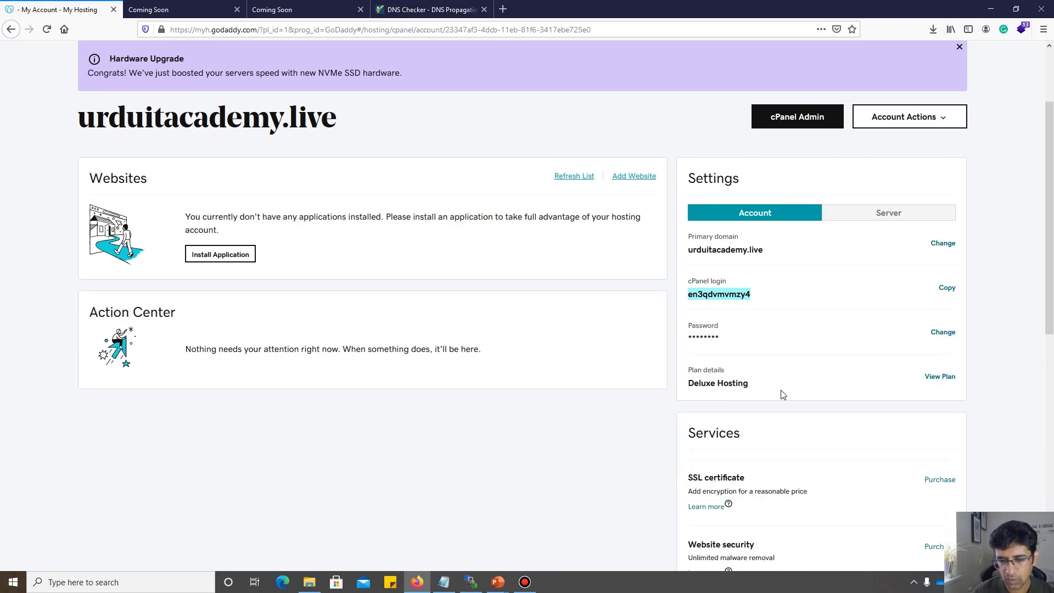
# Review the Server settings: PHP 7.3, IP 92.204.219.111 and SSH access On.
pyautogui.click(866, 214)
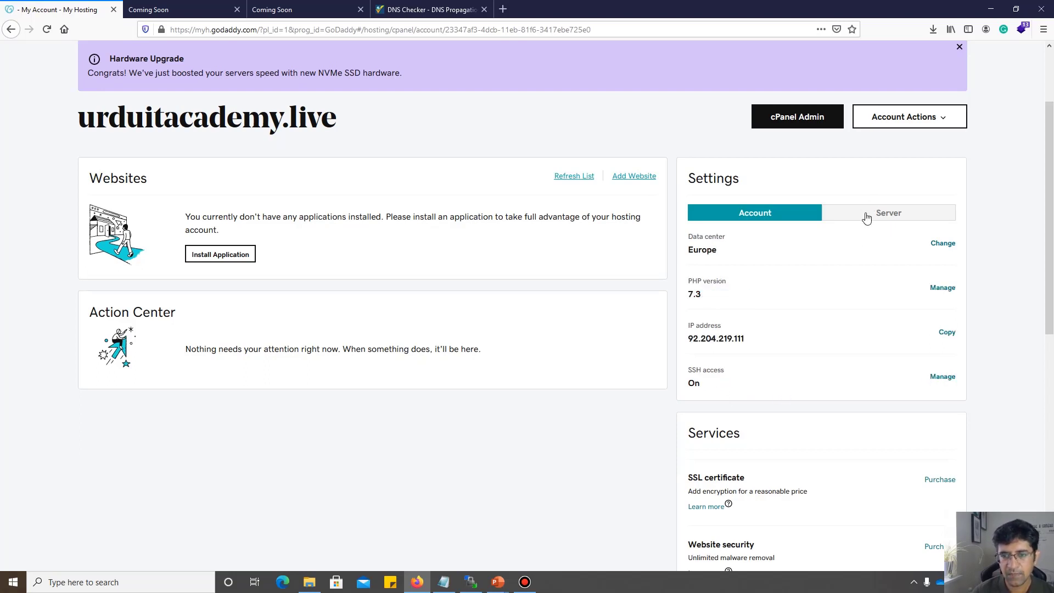
pyautogui.moveTo(687, 294); pyautogui.dragTo(716, 303)
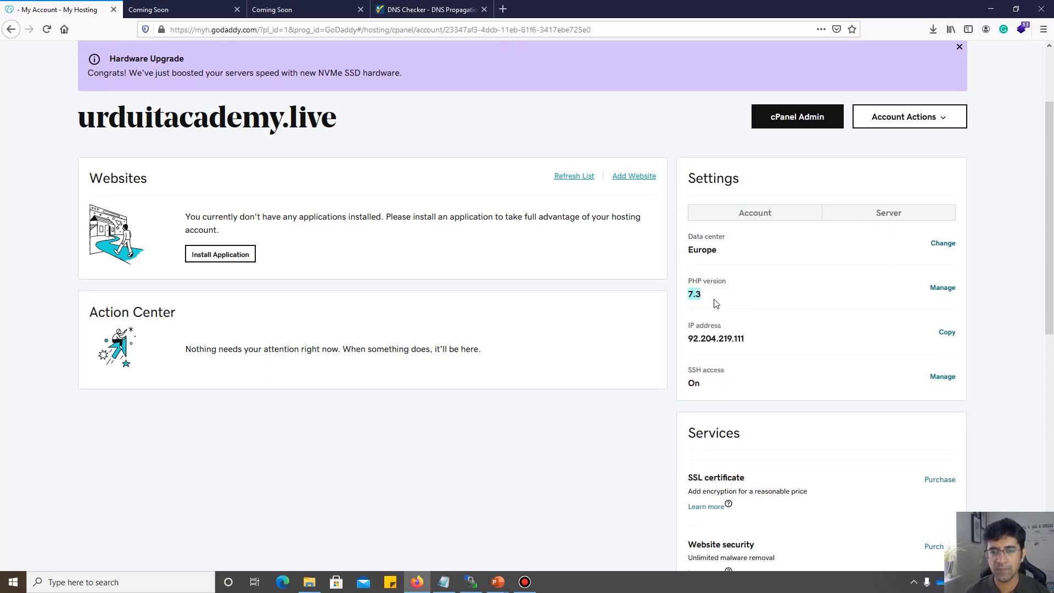
pyautogui.doubleClick(711, 339)
pyautogui.hotkey('ctrl', 'c')
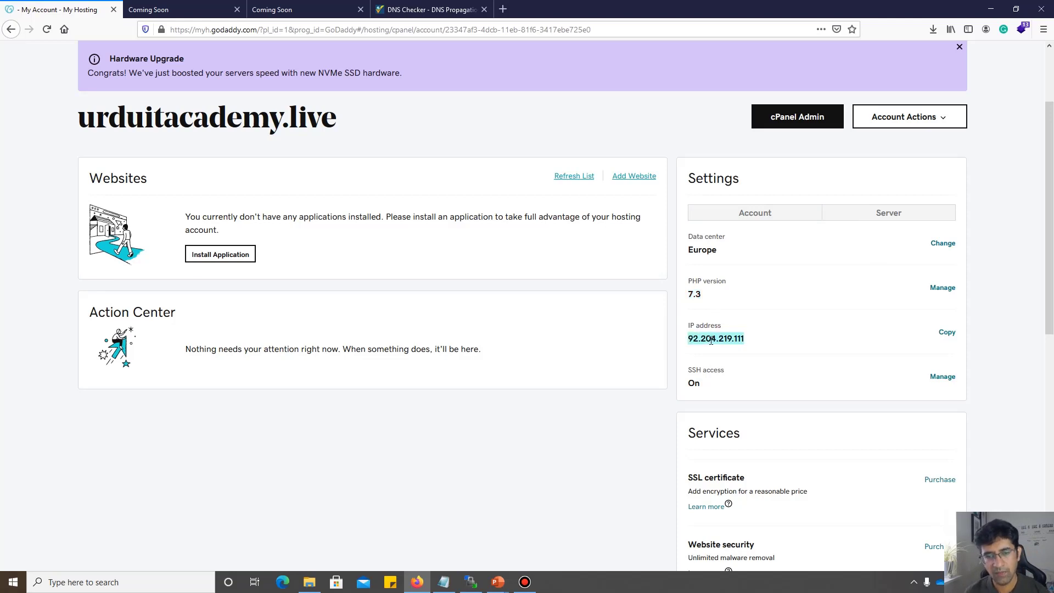
pyautogui.doubleClick(700, 384)
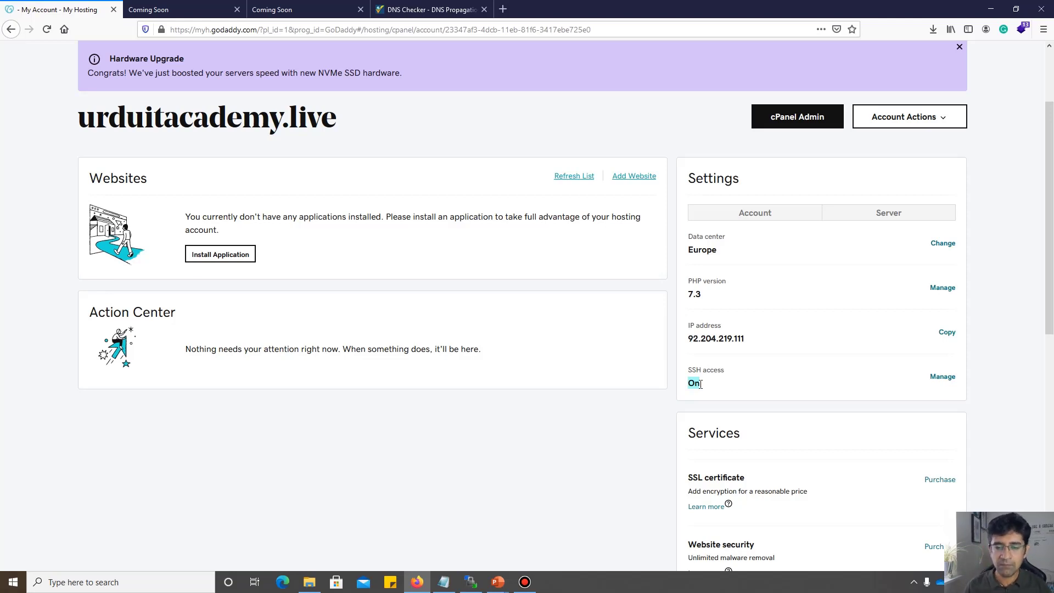
pyautogui.hotkey('alt', 'Tab')
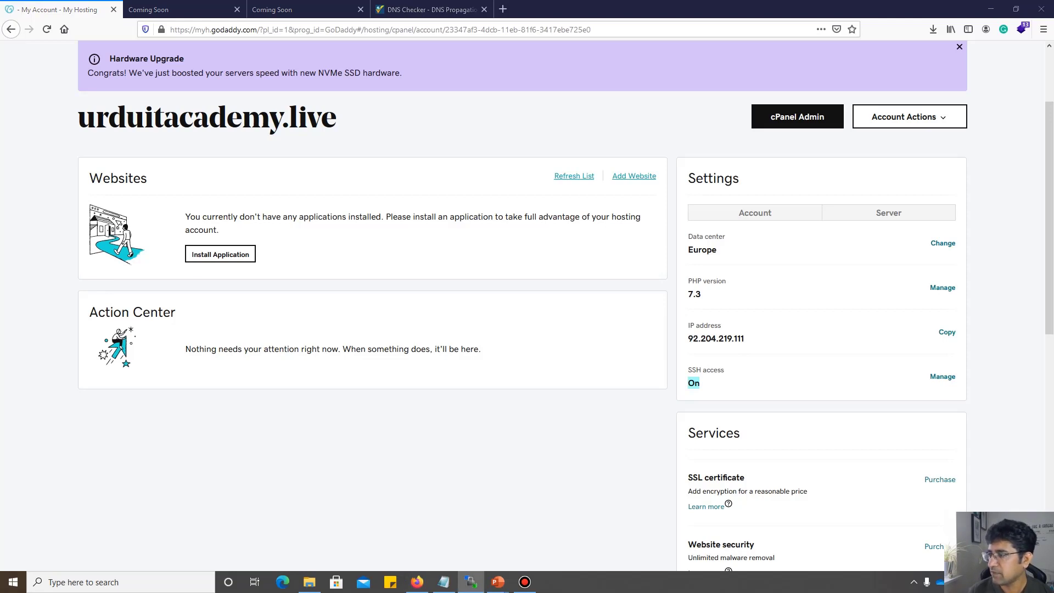
# Resize and reposition the WinSCP window, then start a new SFTP session on port 22.
pyautogui.moveTo(1053, 195); pyautogui.dragTo(439, 131)
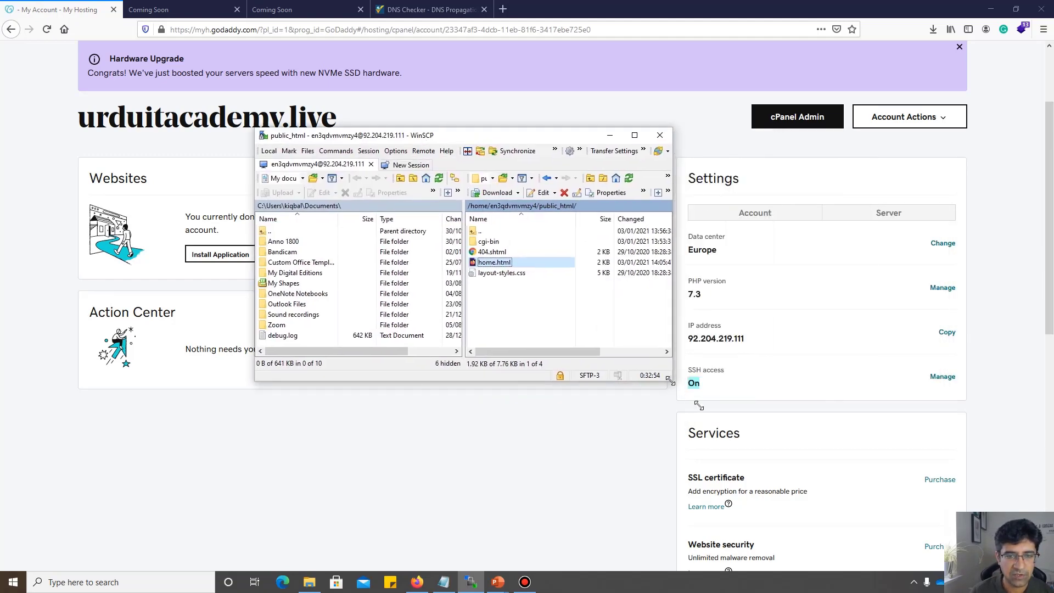
pyautogui.moveTo(671, 380); pyautogui.dragTo(824, 482)
pyautogui.moveTo(432, 127); pyautogui.dragTo(432, 75)
pyautogui.moveTo(256, 109); pyautogui.dragTo(156, 110)
pyautogui.moveTo(359, 83); pyautogui.dragTo(400, 197)
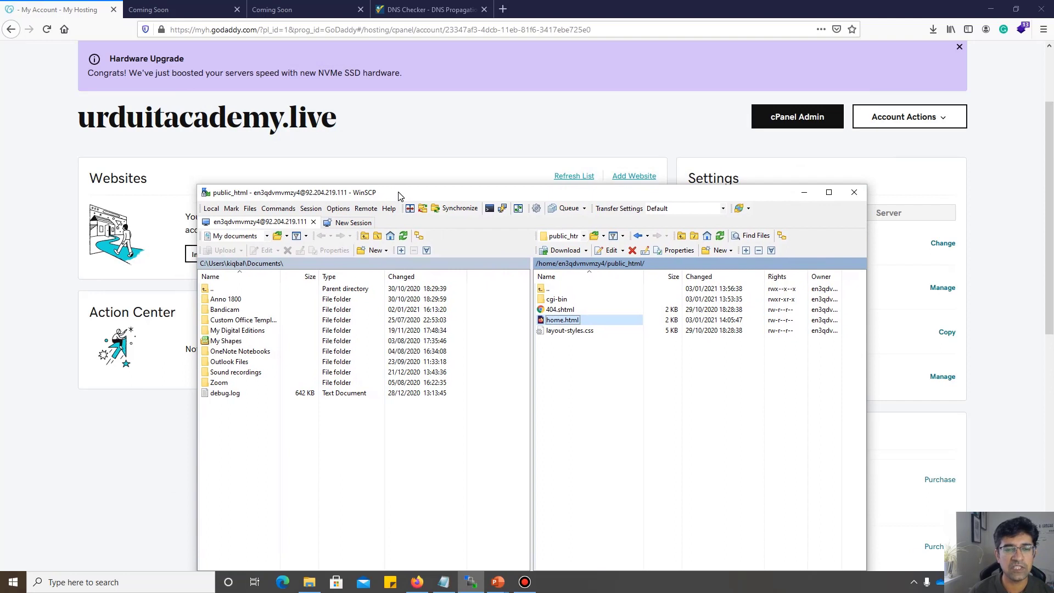
pyautogui.click(358, 223)
pyautogui.click(546, 353)
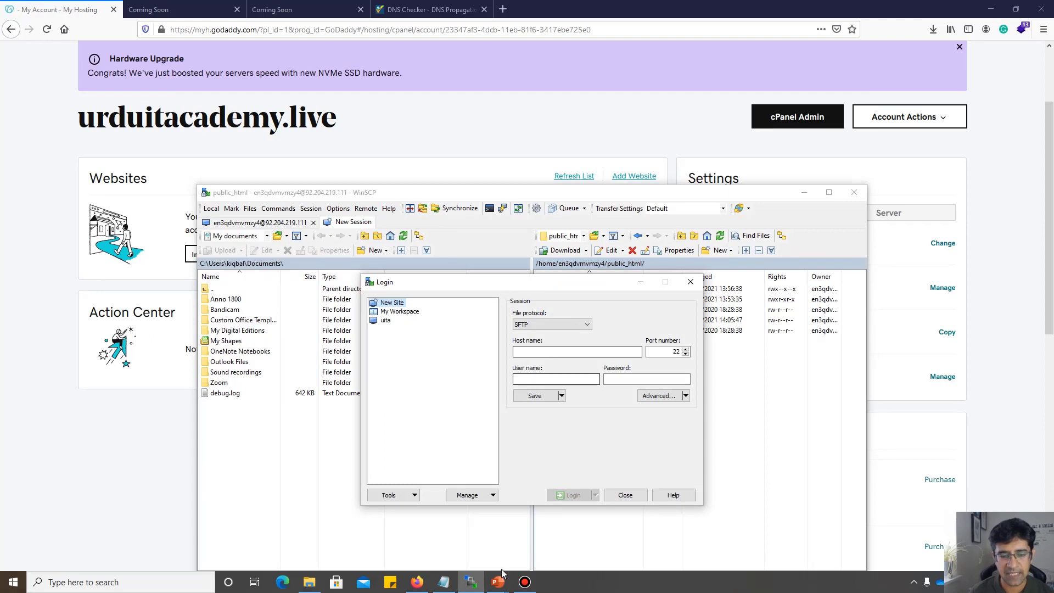
# Paste host 92.204.219.111, the user name and the password from the notes, then log in.
pyautogui.click(444, 582)
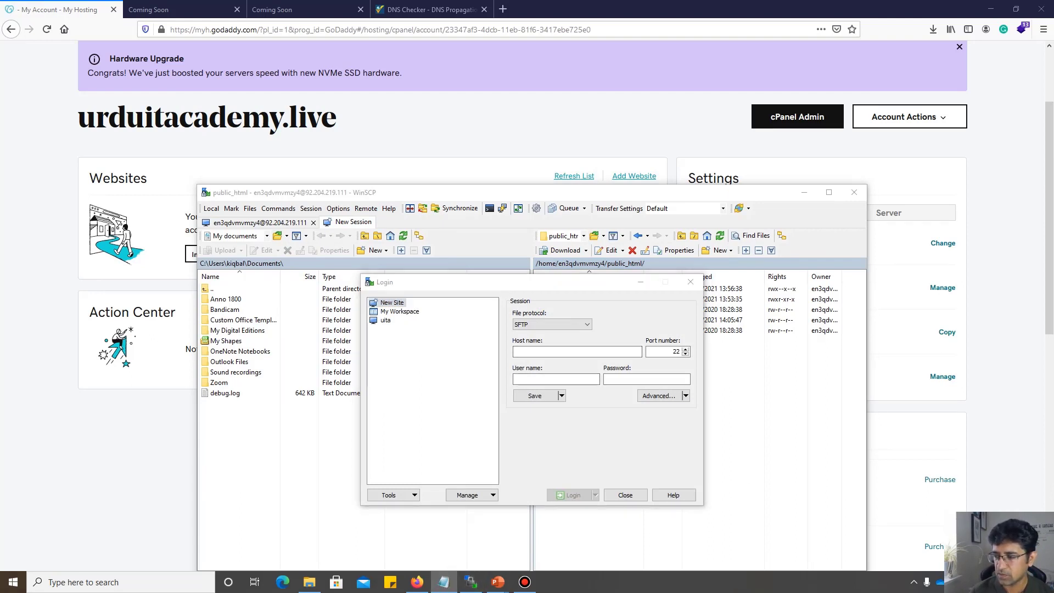
pyautogui.rightClick(535, 351)
pyautogui.click(559, 398)
pyautogui.hotkey('alt', 'Tab')
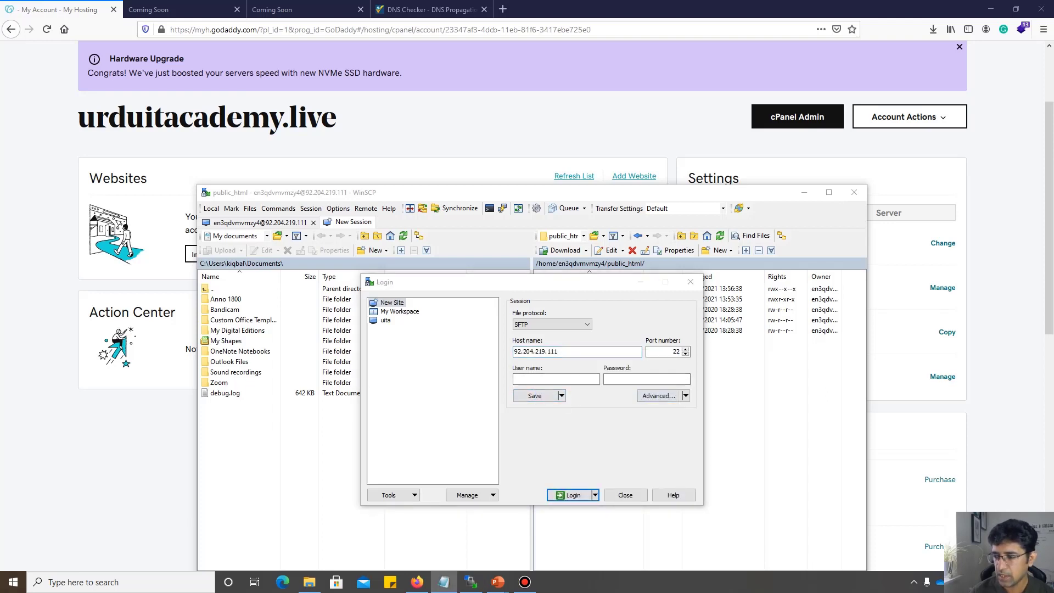
pyautogui.rightClick(549, 379)
pyautogui.click(575, 423)
pyautogui.hotkey('alt', 'Tab')
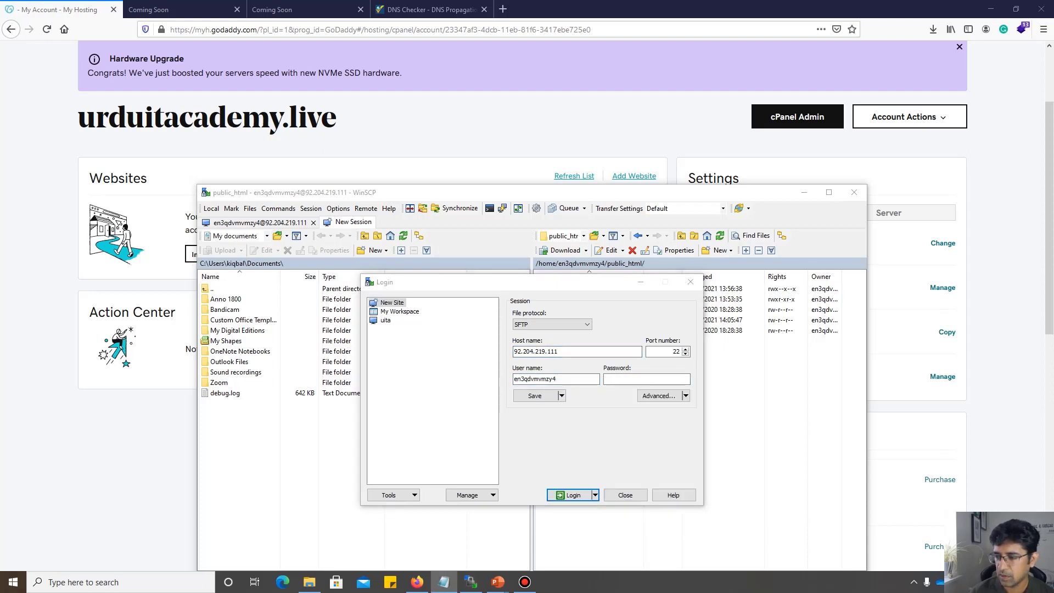
pyautogui.rightClick(636, 380)
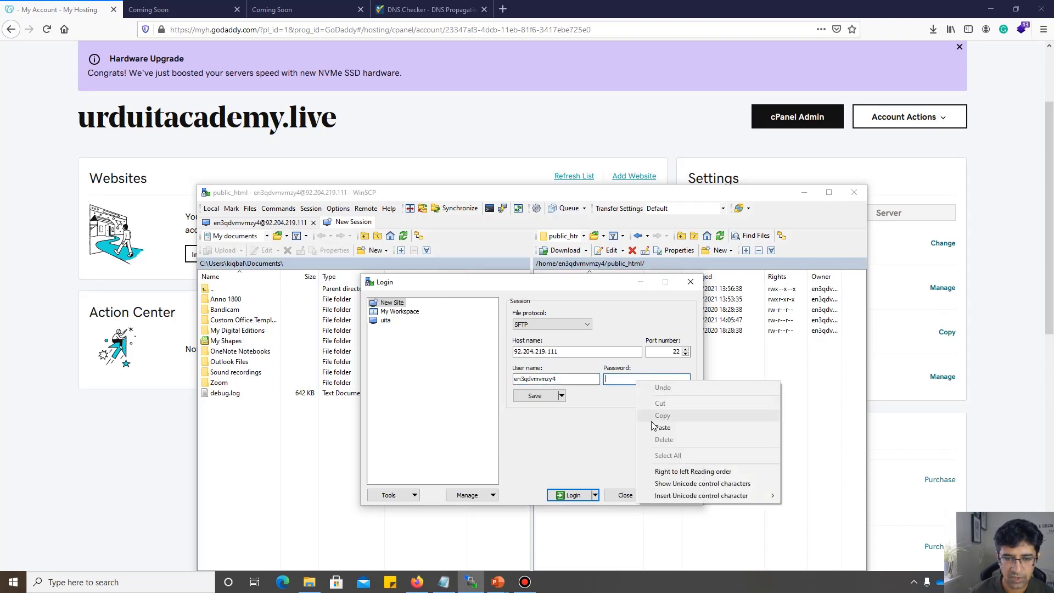
pyautogui.click(661, 427)
pyautogui.click(574, 496)
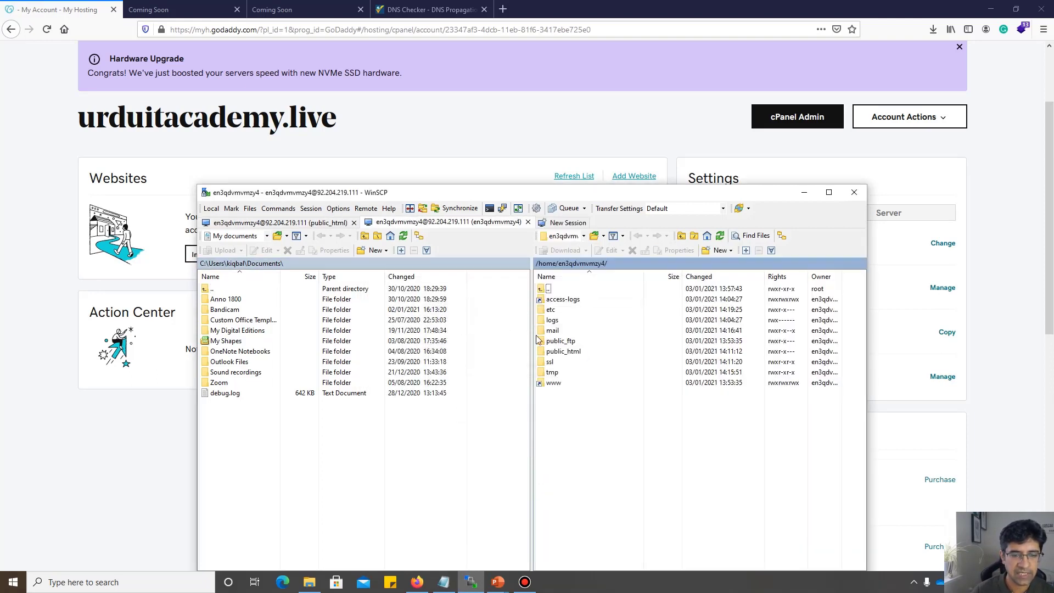
# Open the urduitacademy.live log in access-logs, read its entries, and close the log viewer.
pyautogui.moveTo(604, 192); pyautogui.dragTo(557, 109)
pyautogui.click(525, 216)
pyautogui.doubleClick(525, 216)
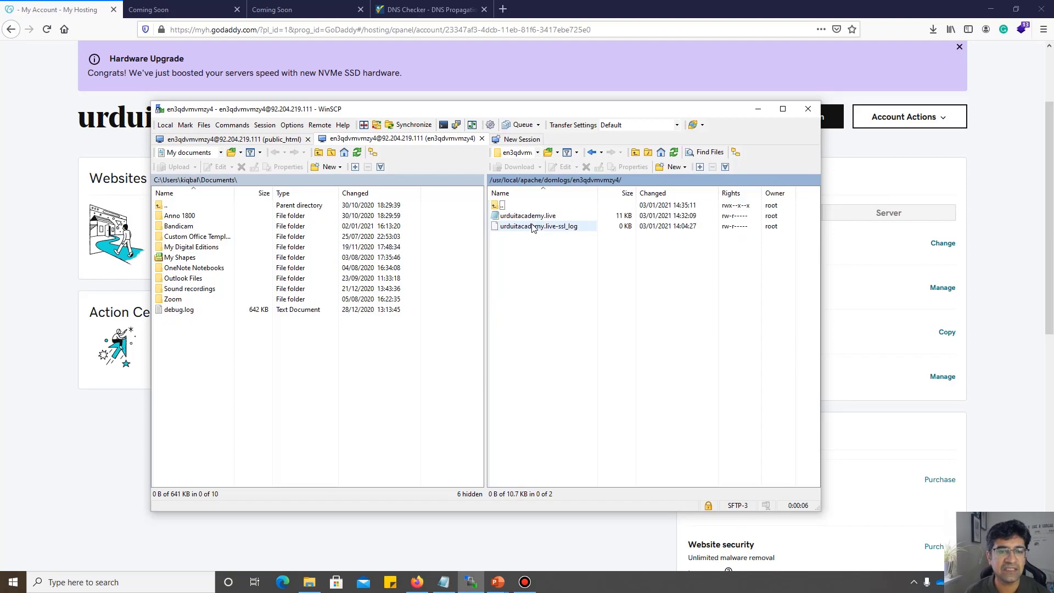
pyautogui.doubleClick(527, 215)
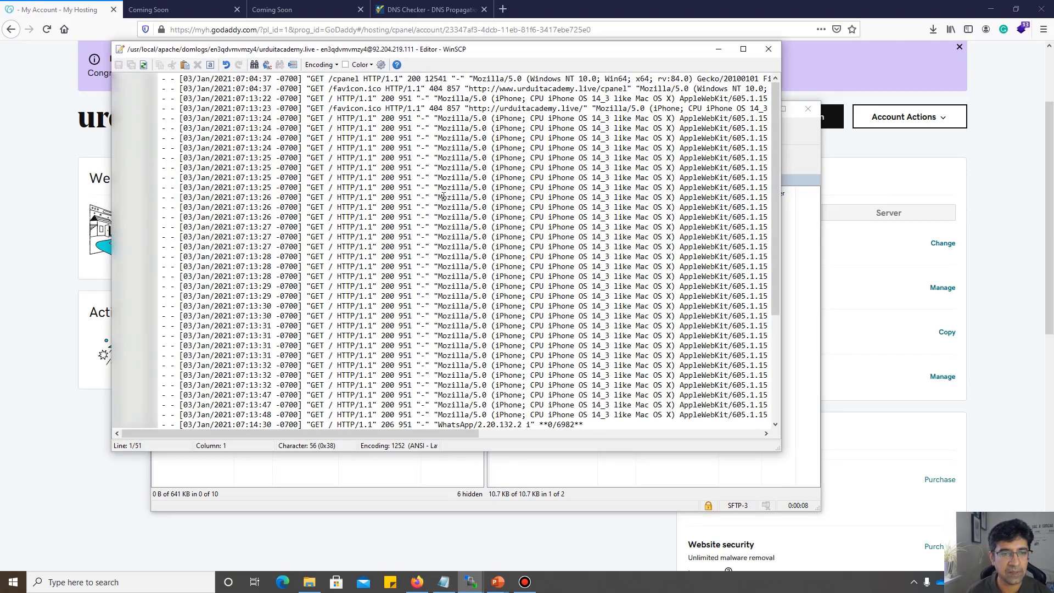
pyautogui.moveTo(437, 129); pyautogui.dragTo(548, 318)
pyautogui.moveTo(503, 138); pyautogui.dragTo(554, 309)
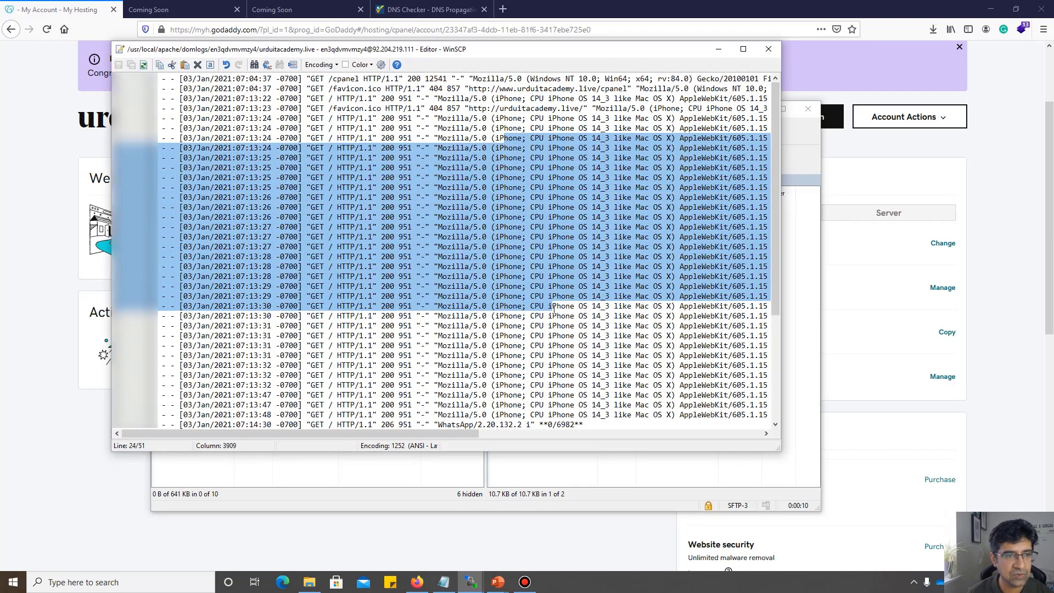
pyautogui.click(170, 202)
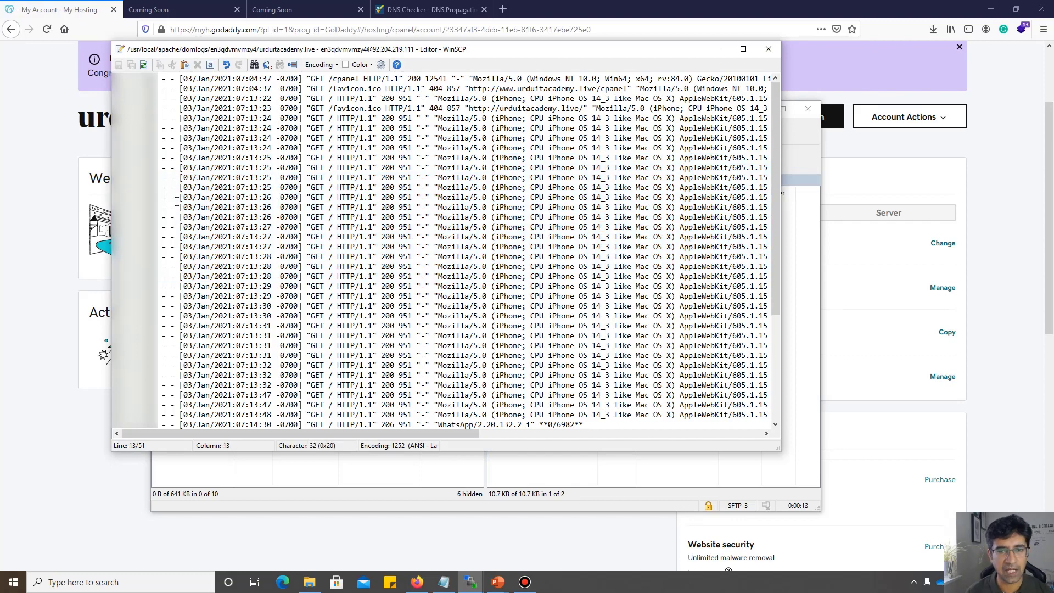
pyautogui.click(768, 48)
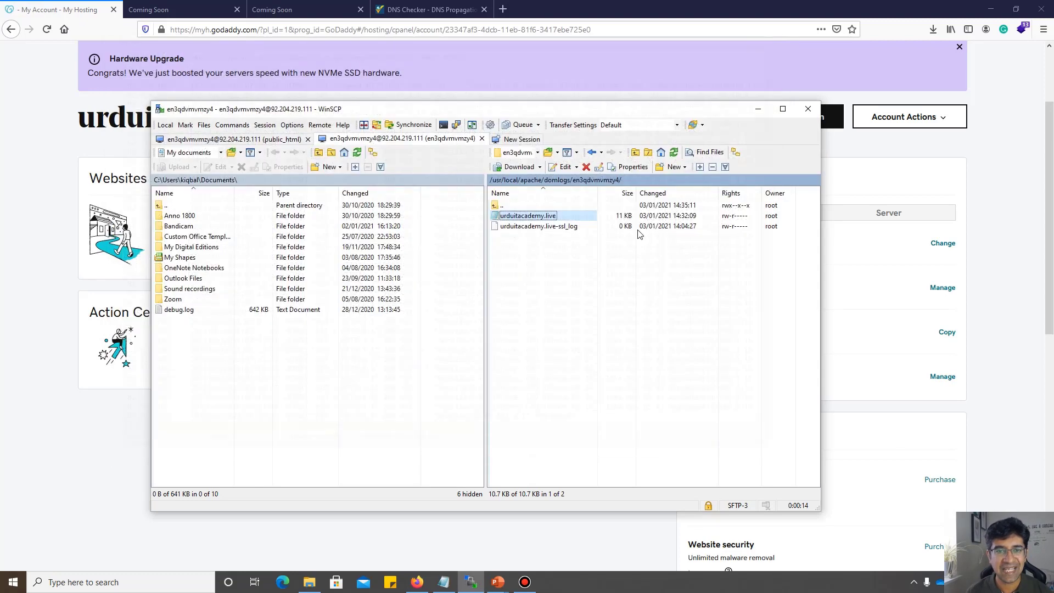
# Climb from domlogs up to the server root, then return to the public_html session.
pyautogui.doubleClick(572, 205)
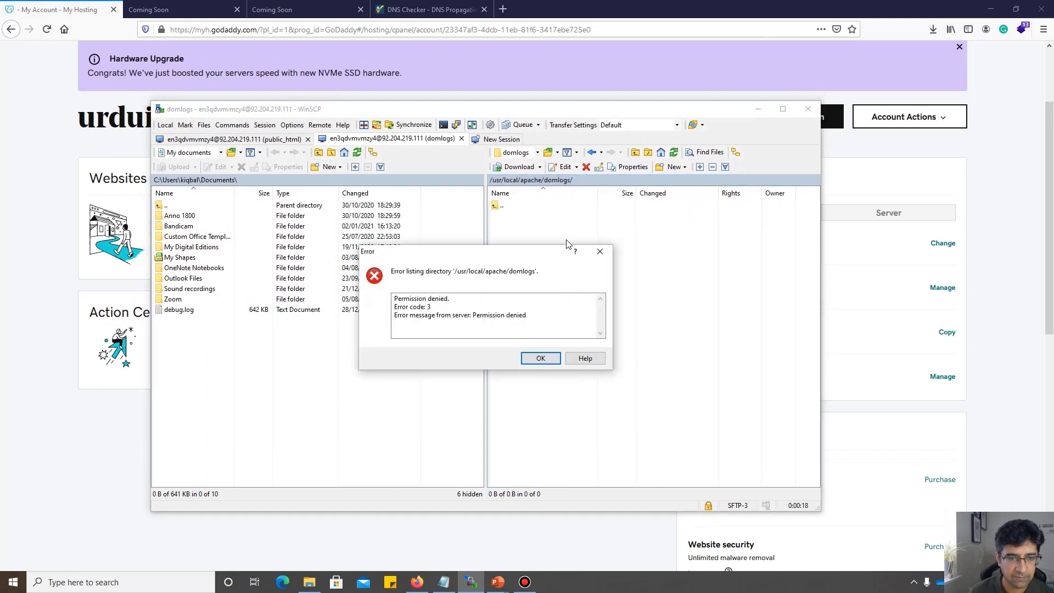
pyautogui.click(541, 358)
pyautogui.doubleClick(500, 207)
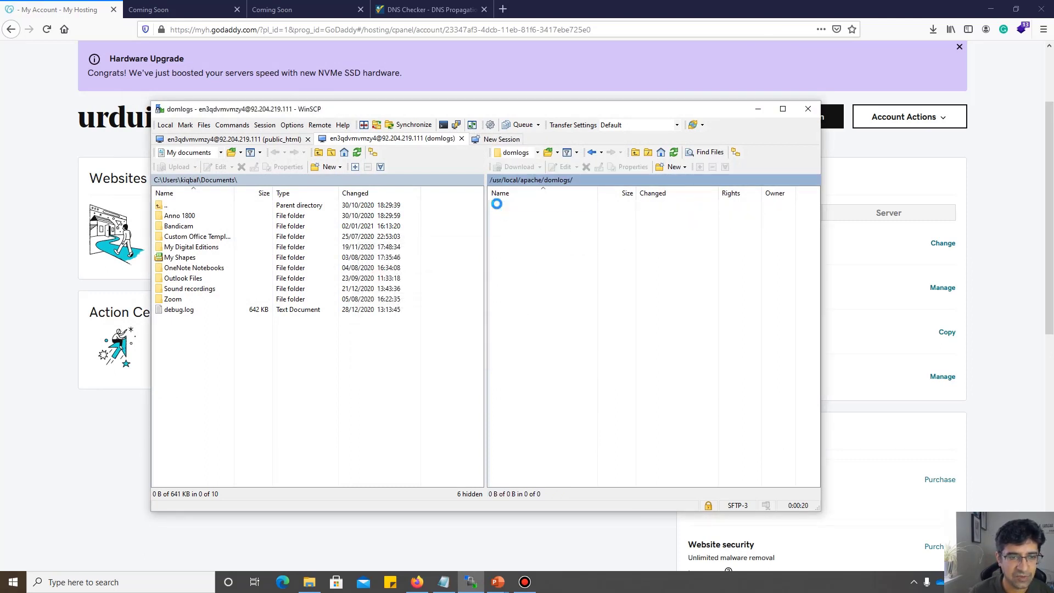
pyautogui.doubleClick(498, 206)
pyautogui.doubleClick(497, 206)
pyautogui.doubleClick(497, 207)
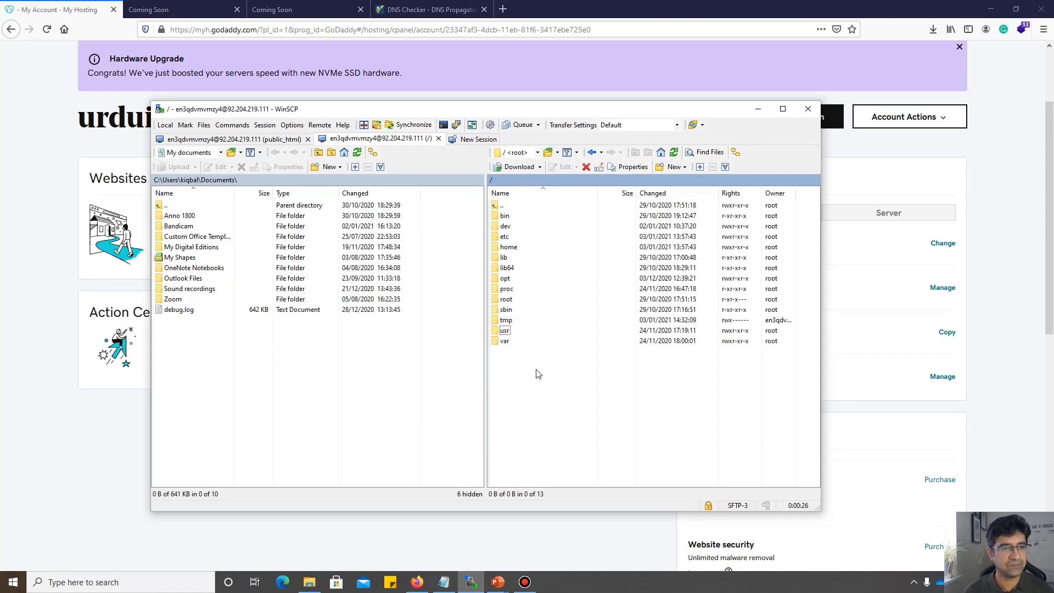
pyautogui.click(237, 139)
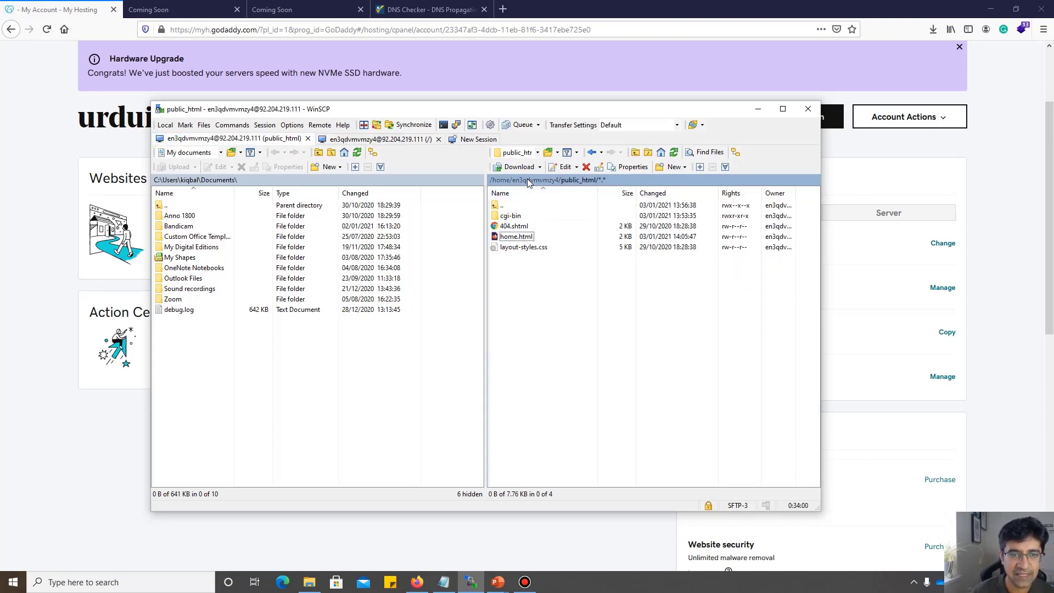
# Open home.html and paste a duplicate of its h1 heading line below the original.
pyautogui.doubleClick(518, 236)
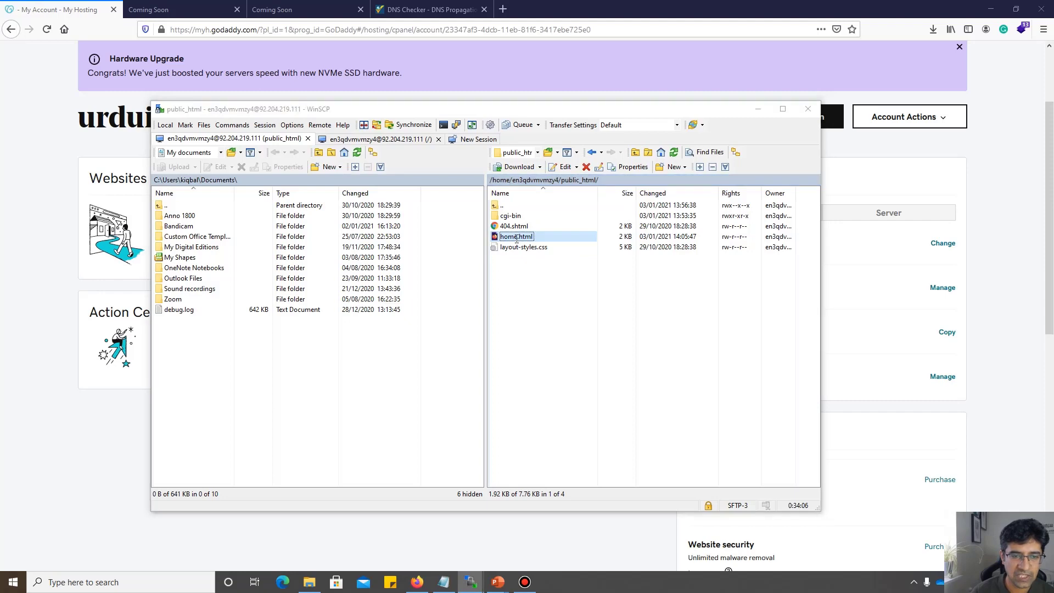
pyautogui.click(306, 284)
pyautogui.scroll(-15, 306, 285)
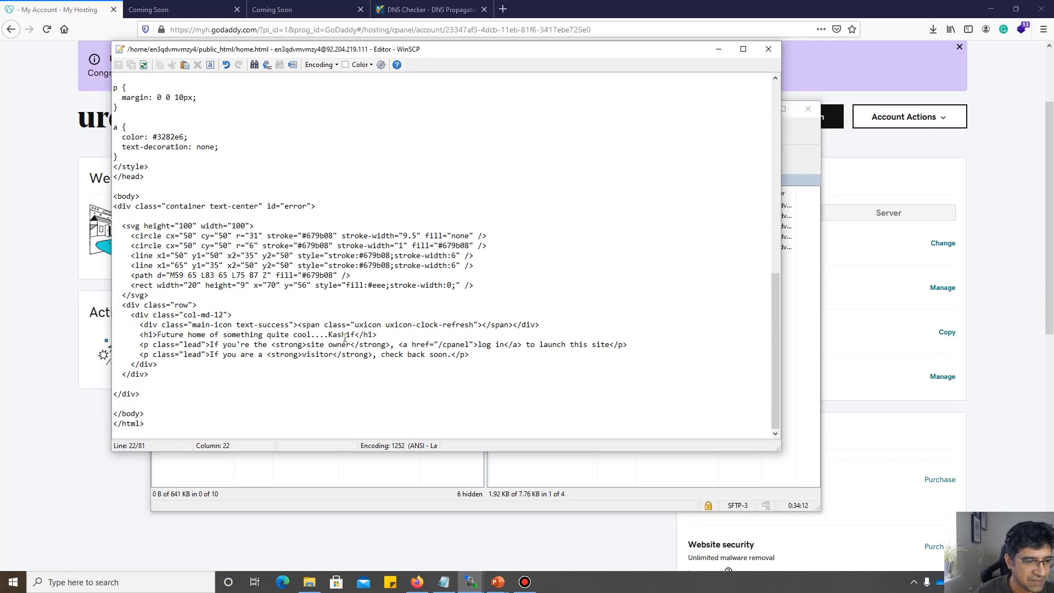
pyautogui.click(354, 334)
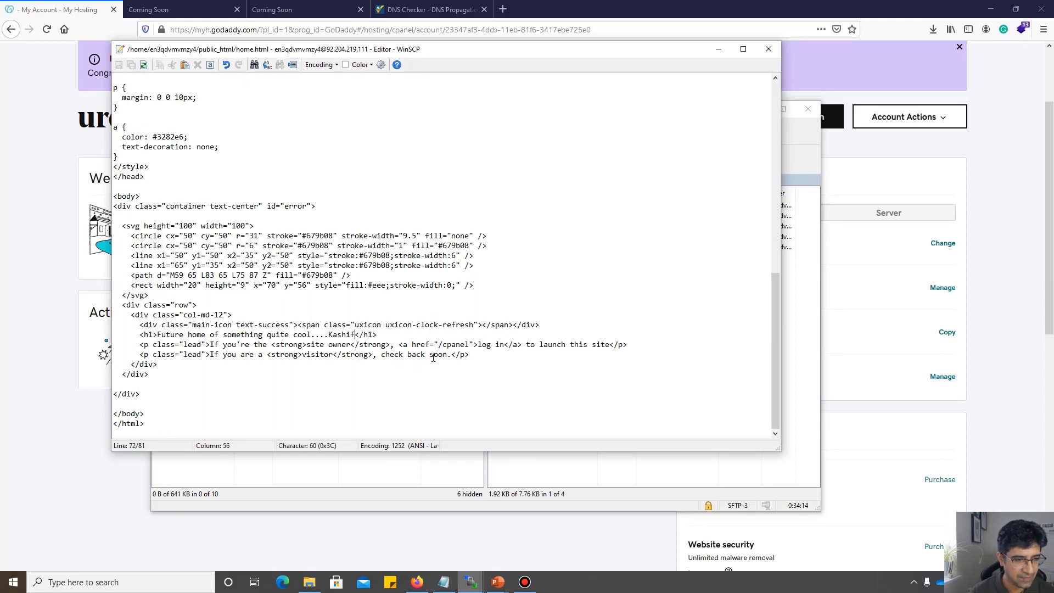
pyautogui.press('Home')
pyautogui.hotkey('shift', 'Down')
pyautogui.hotkey('ctrl', 'c')
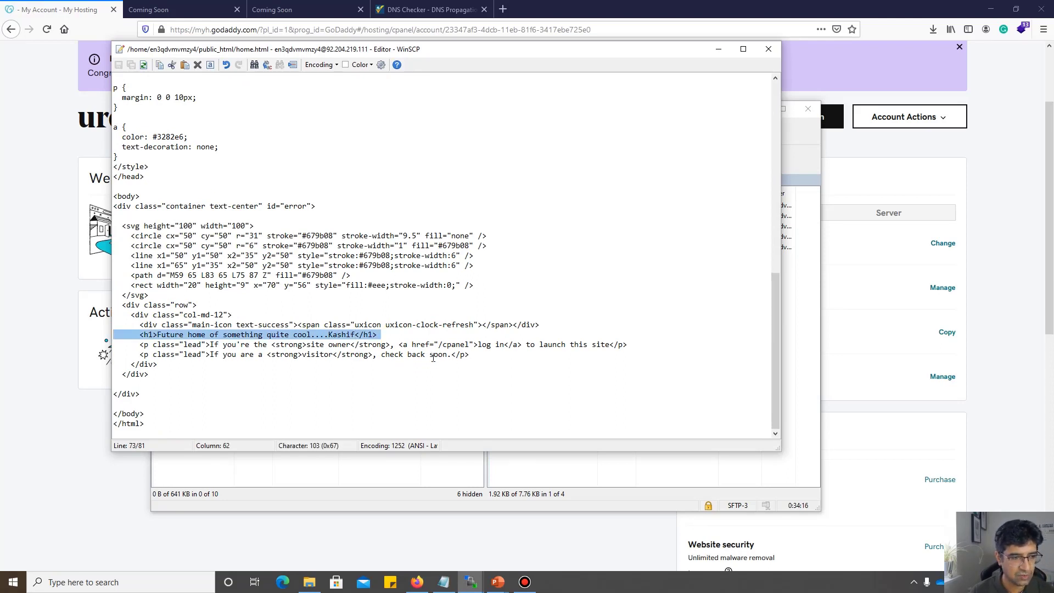
pyautogui.press('Right')
pyautogui.press('Return')
pyautogui.hotkey('ctrl', 'v')
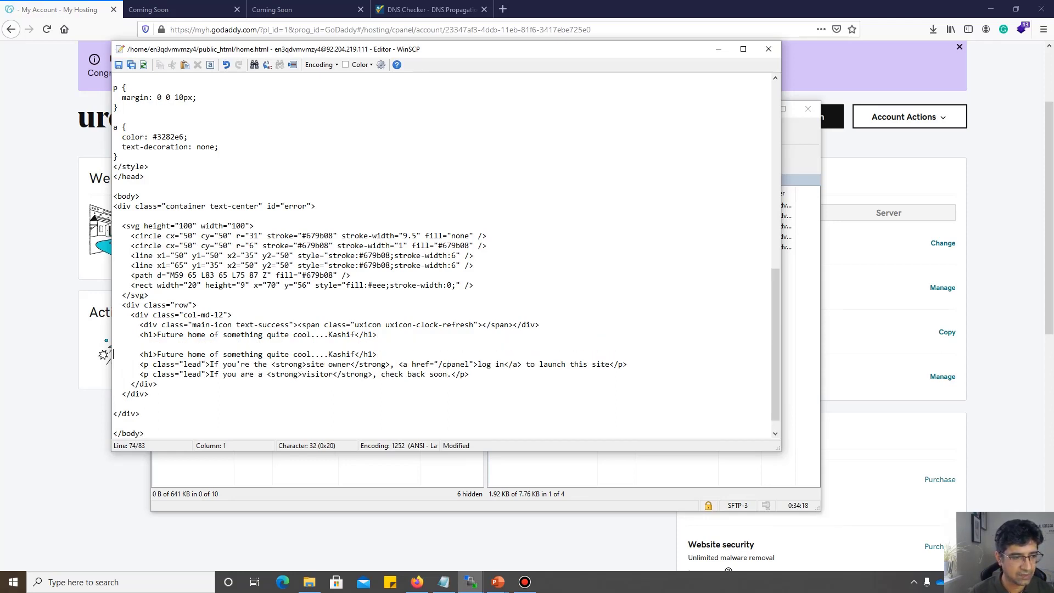
# Replace the copied heading's opening words with 'Welcome by' and save home.html to the server.
pyautogui.press('Right')
pyautogui.press('Right')
pyautogui.hotkey('ctrl', 'shift', 'Right')
pyautogui.hotkey('ctrl', 'shift', 'Right')
pyautogui.hotkey('ctrl', 'shift', 'Right')
pyautogui.hotkey('ctrl', 'shift', 'Right')
pyautogui.hotkey('ctrl', 'shift', 'Right')
pyautogui.hotkey('ctrl', 'shift', 'Right')
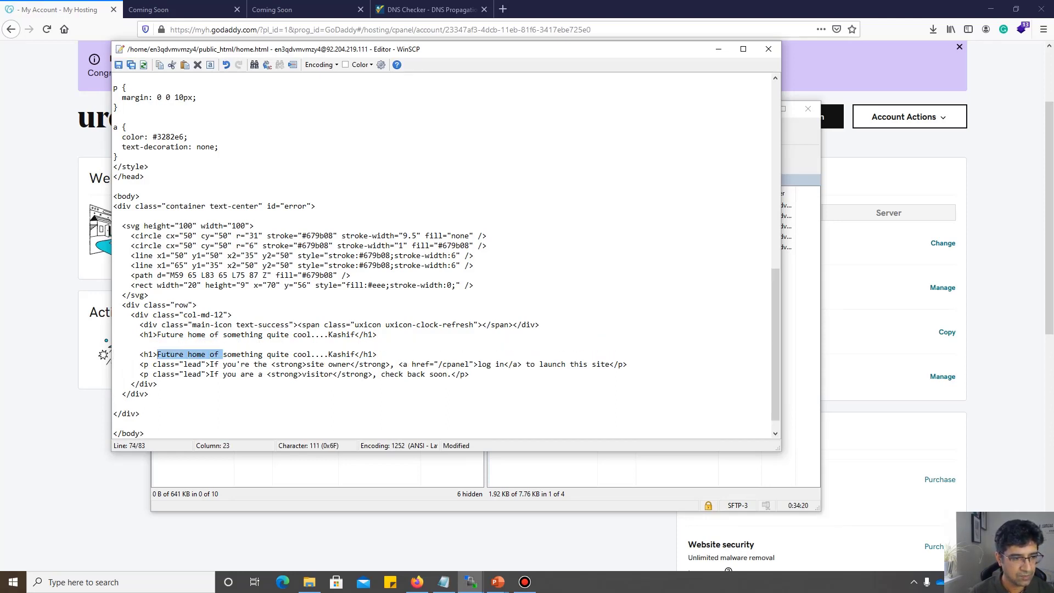
pyautogui.write('Welcome by')
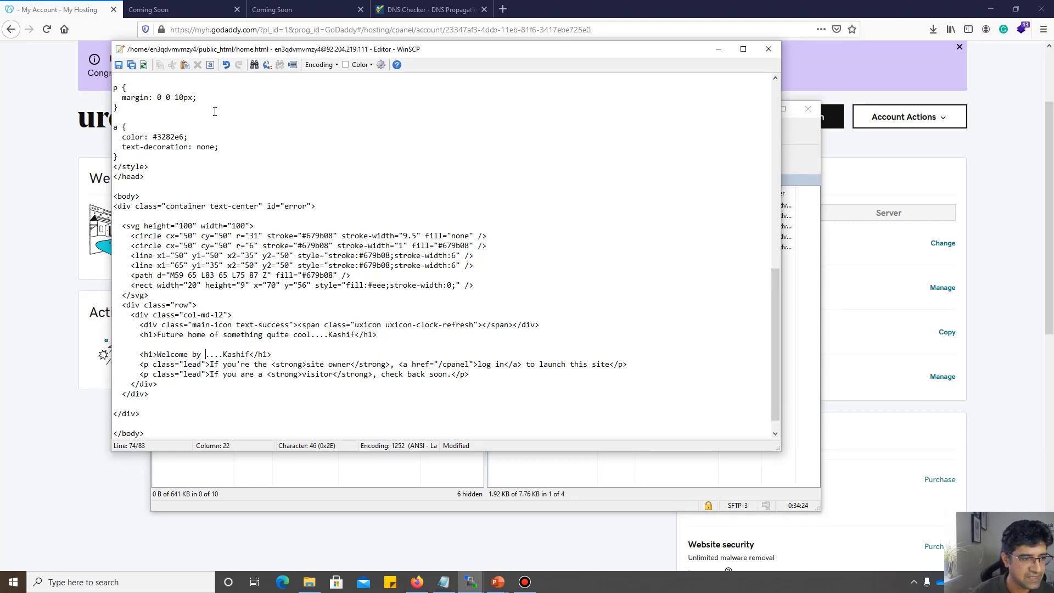
pyautogui.click(131, 65)
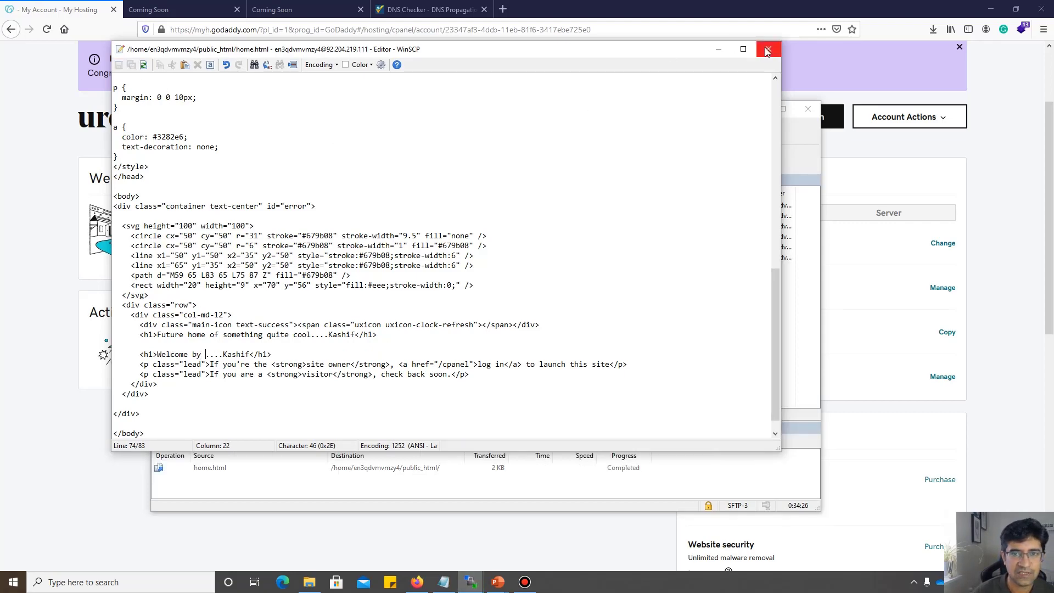
pyautogui.click(766, 50)
pyautogui.click(165, 10)
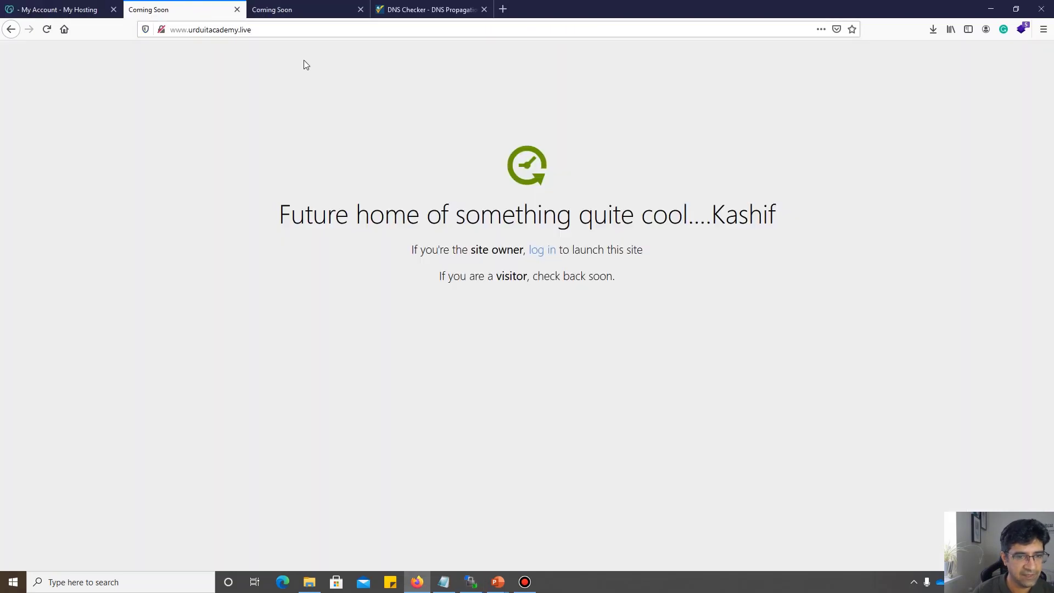
# Reload urduitacademy.live to confirm the new 'Welcome by' heading is live, then check WinSCP.
pyautogui.press('F5')
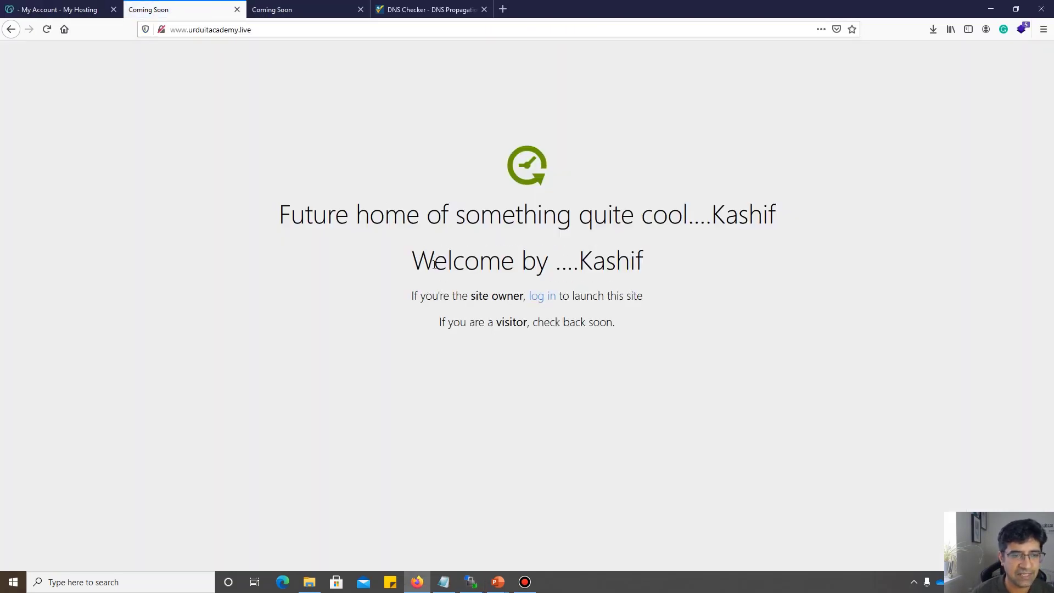
pyautogui.moveTo(434, 264); pyautogui.dragTo(596, 303)
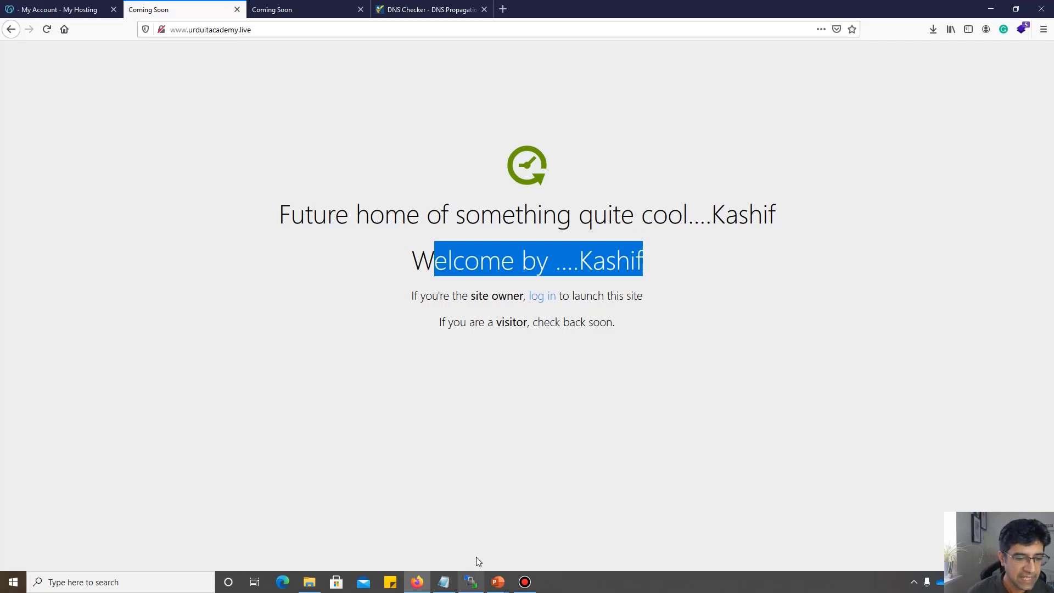
pyautogui.click(470, 581)
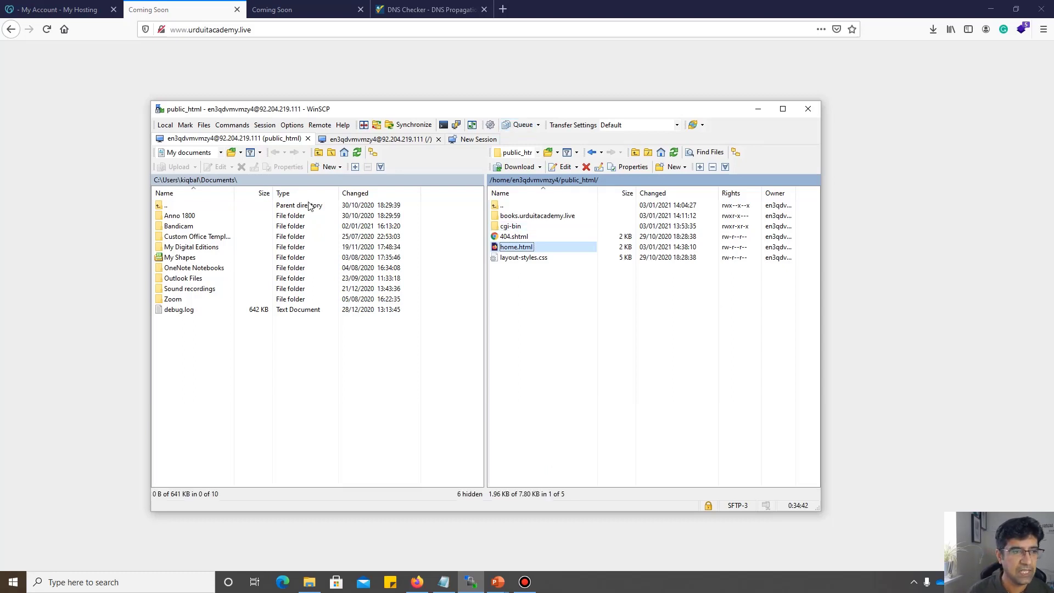
pyautogui.click(757, 109)
# On the GoDaddy hosting dashboard, view the SSH access settings and close them.
pyautogui.click(90, 10)
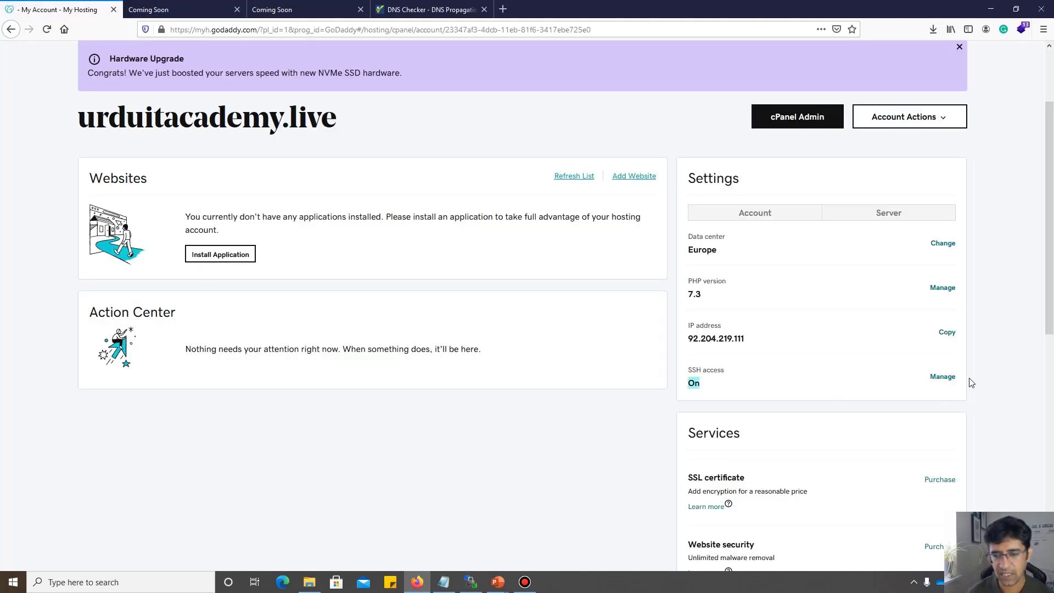
pyautogui.click(950, 377)
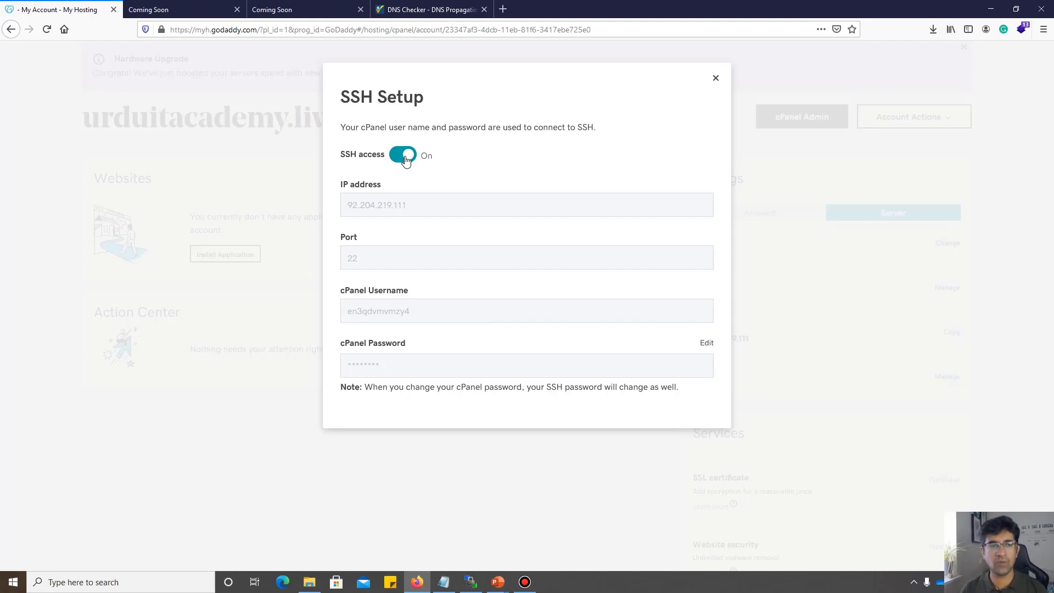
pyautogui.click(716, 80)
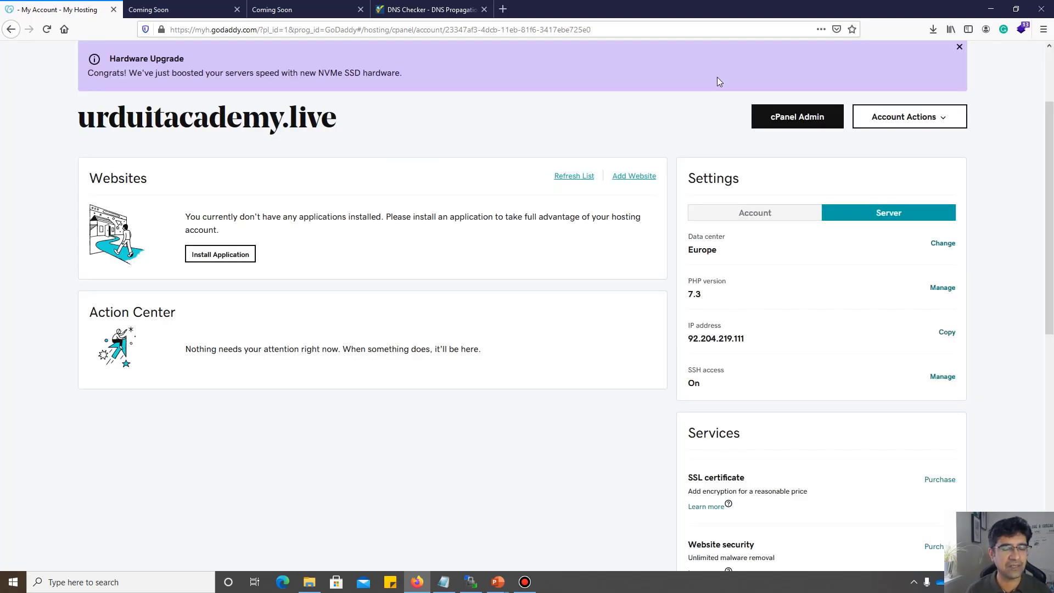
# Try cPanel Admin, close its sign-in tab, and bring up the GoDaddy products menu.
pyautogui.click(790, 122)
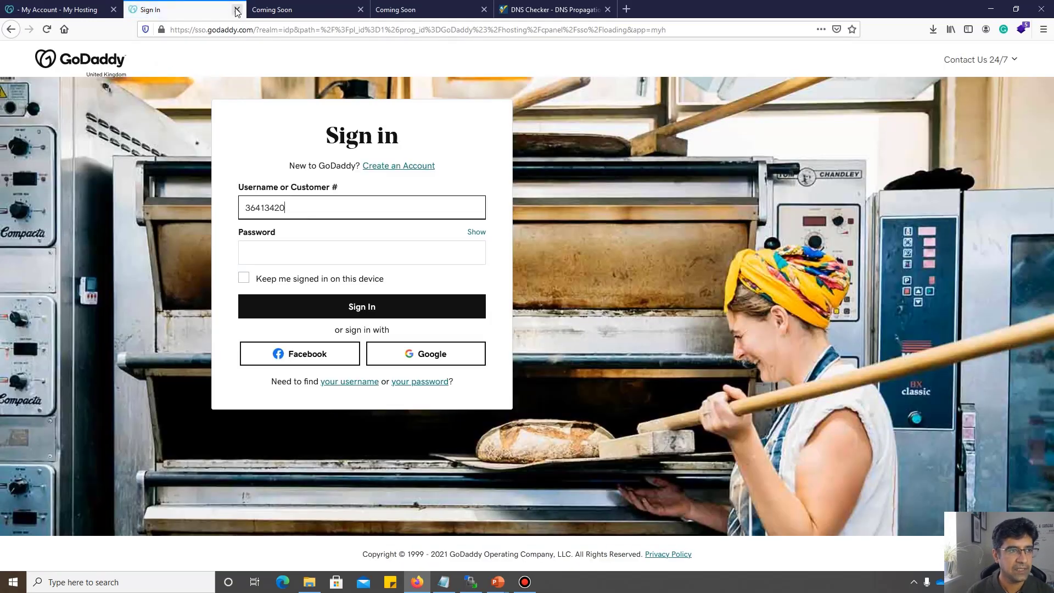
pyautogui.click(237, 9)
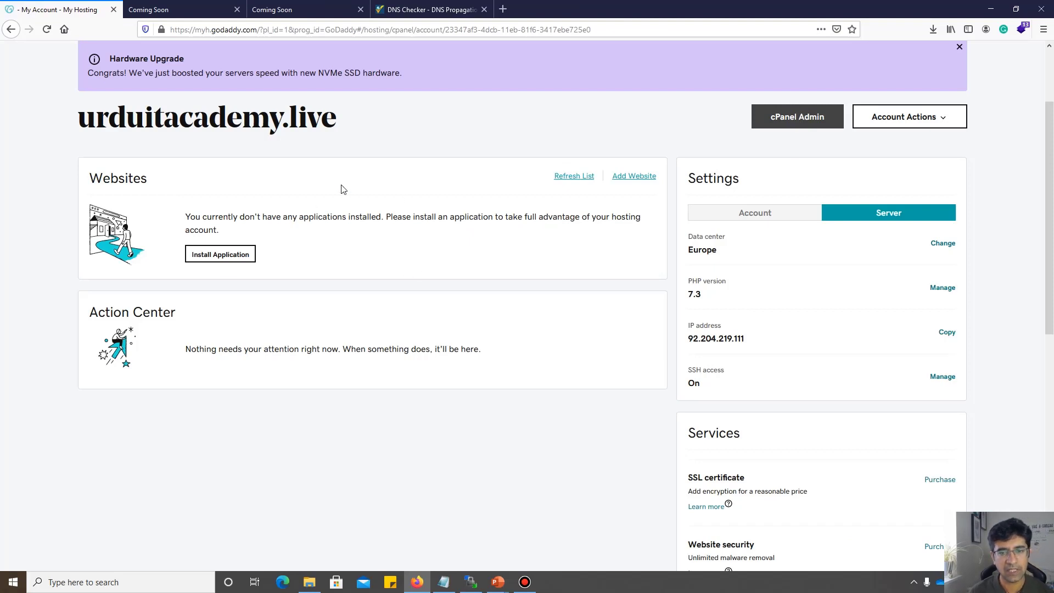
pyautogui.scroll(3, 346, 242)
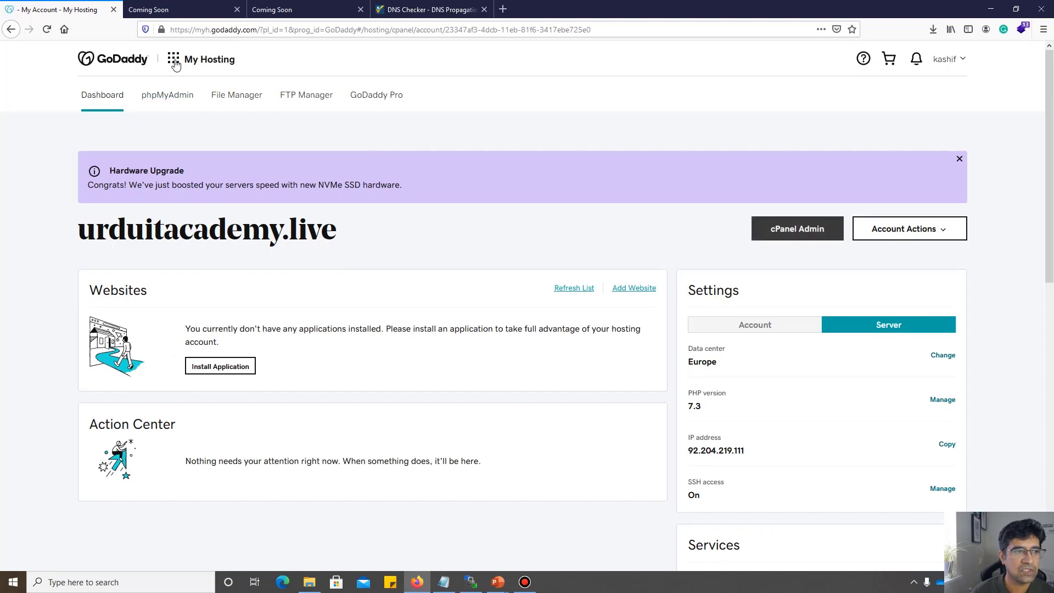
pyautogui.click(173, 59)
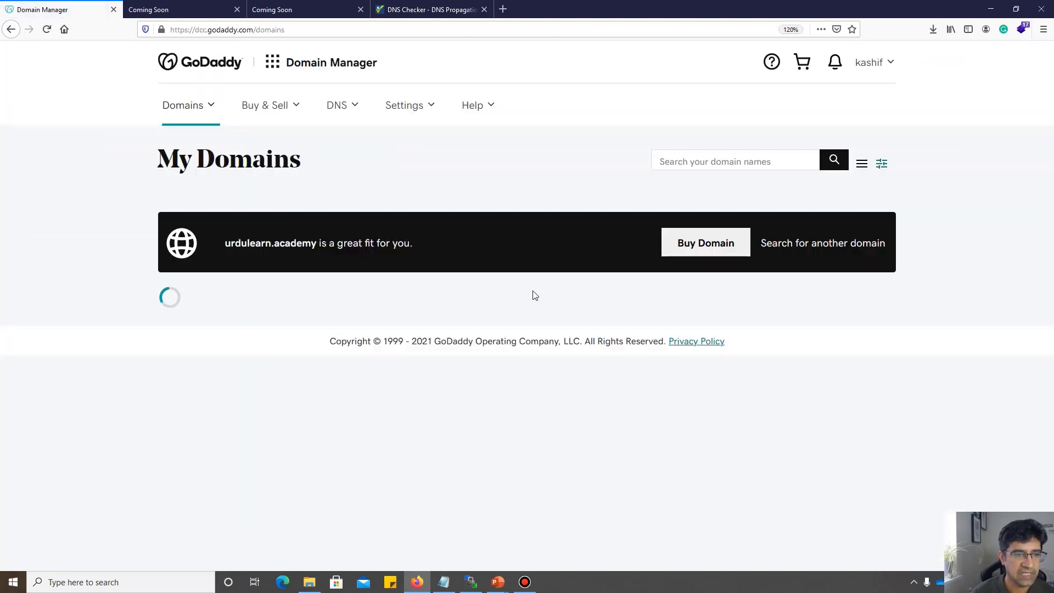
# Open DNS management for urduitacademy.live and copy the 'admin' record name.
pyautogui.scroll(-2, 531, 296)
pyautogui.click(269, 464)
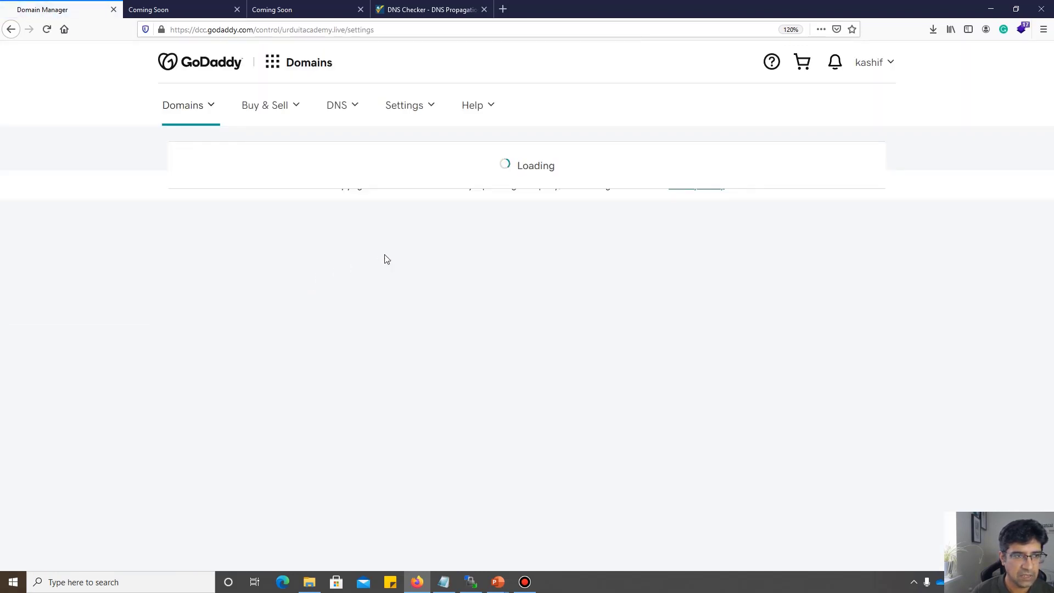
pyautogui.click(337, 106)
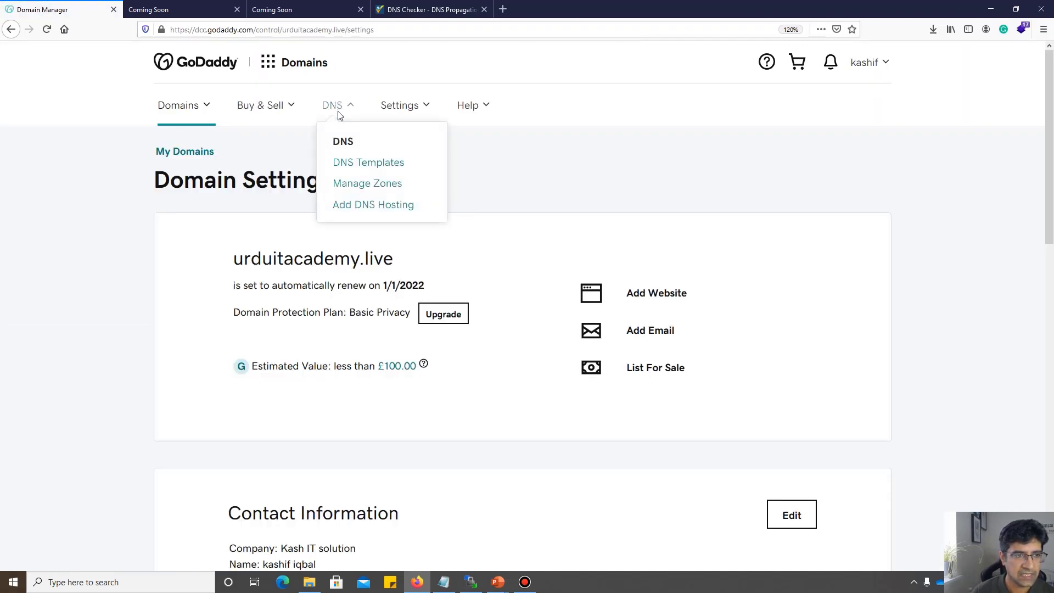
pyautogui.scroll(-10, 312, 318)
pyautogui.click(624, 192)
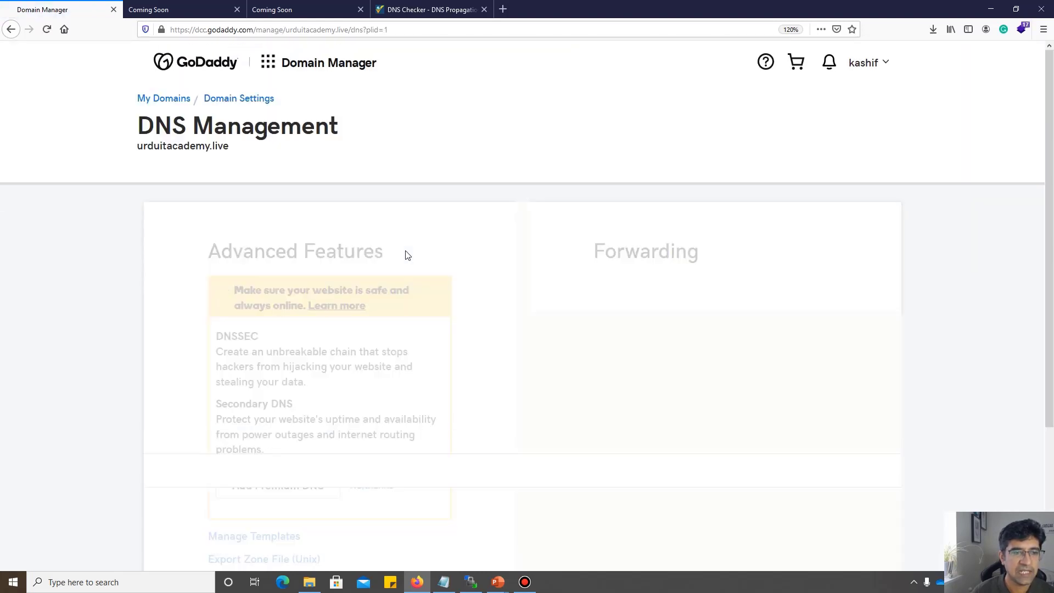
pyautogui.scroll(-5, 406, 255)
pyautogui.scroll(2, 405, 264)
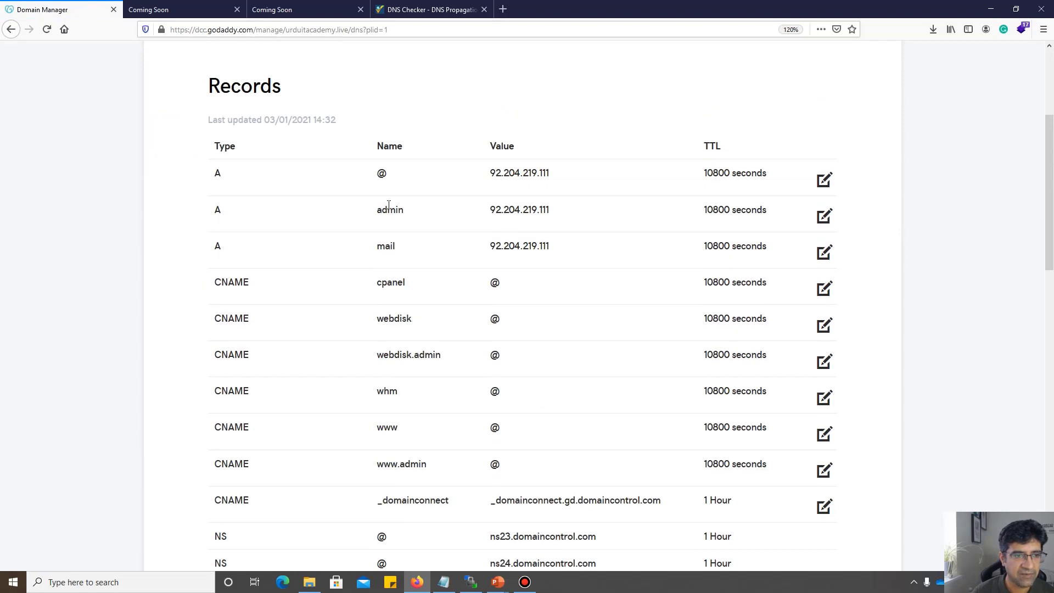
pyautogui.doubleClick(385, 210)
pyautogui.rightClick(400, 208)
pyautogui.click(417, 217)
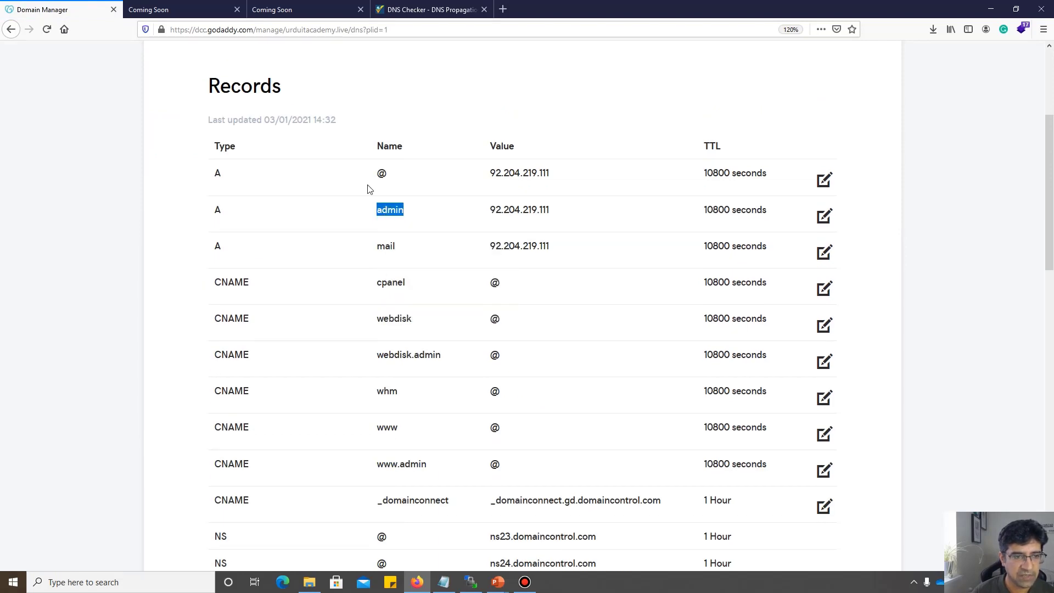
# Load admin.urduitacademy.live in the browser, then follow its link to the cPanel login page.
pyautogui.click(308, 17)
pyautogui.click(271, 29)
pyautogui.click(271, 28)
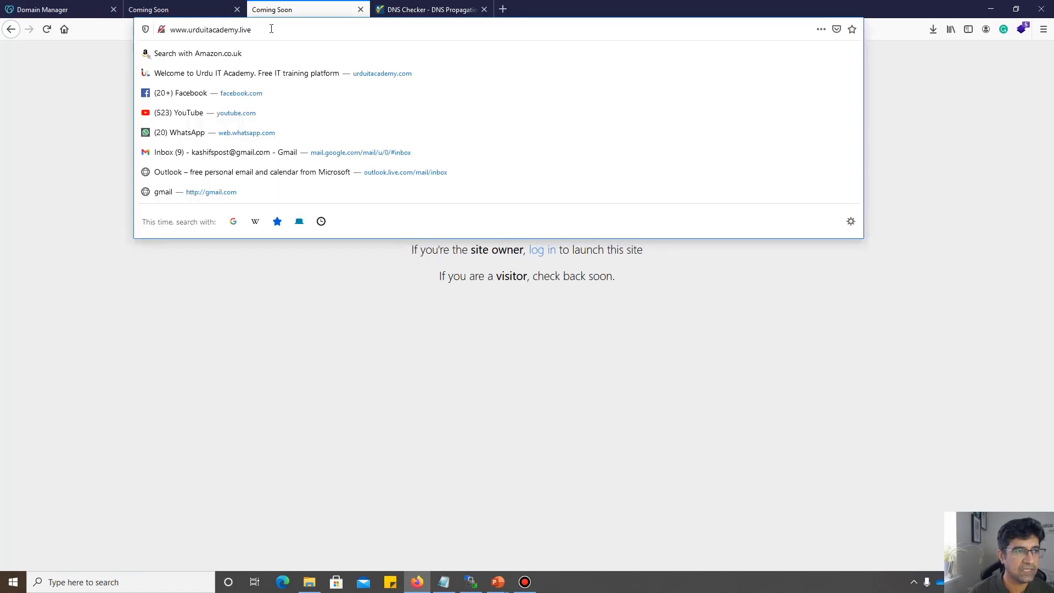
pyautogui.hotkey('ctrl', 'shift', 'Right')
pyautogui.hotkey('ctrl', 'v')
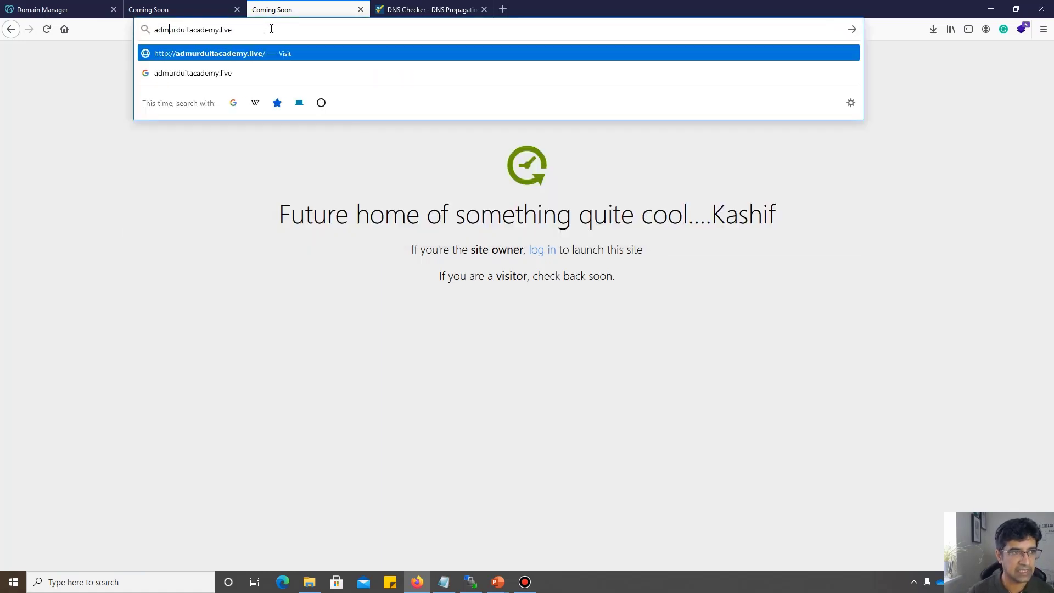
pyautogui.press('Return')
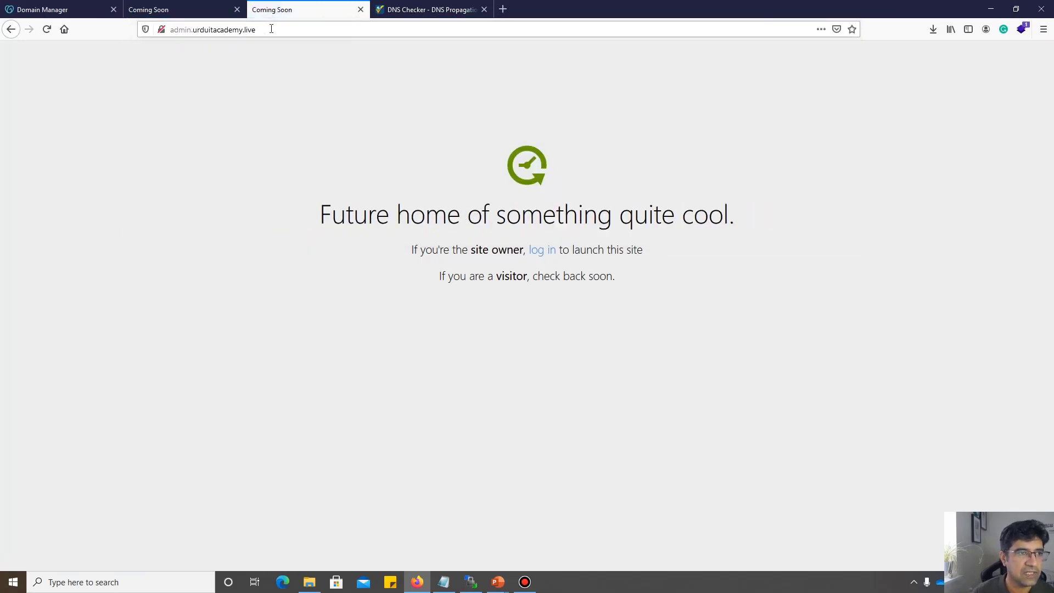
pyautogui.click(288, 31)
pyautogui.click(288, 31)
pyautogui.press('Return')
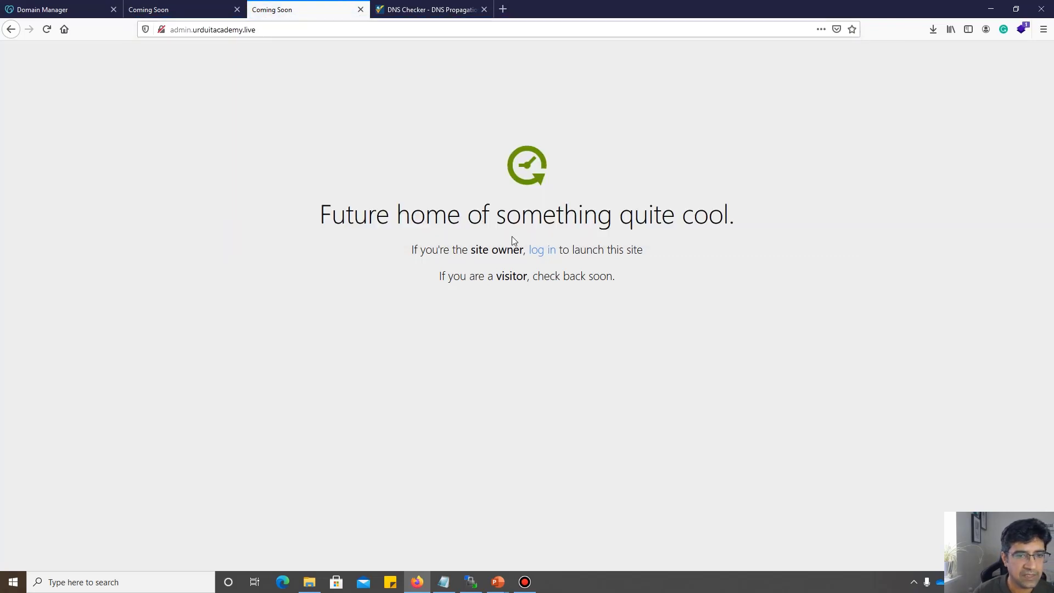
pyautogui.click(536, 251)
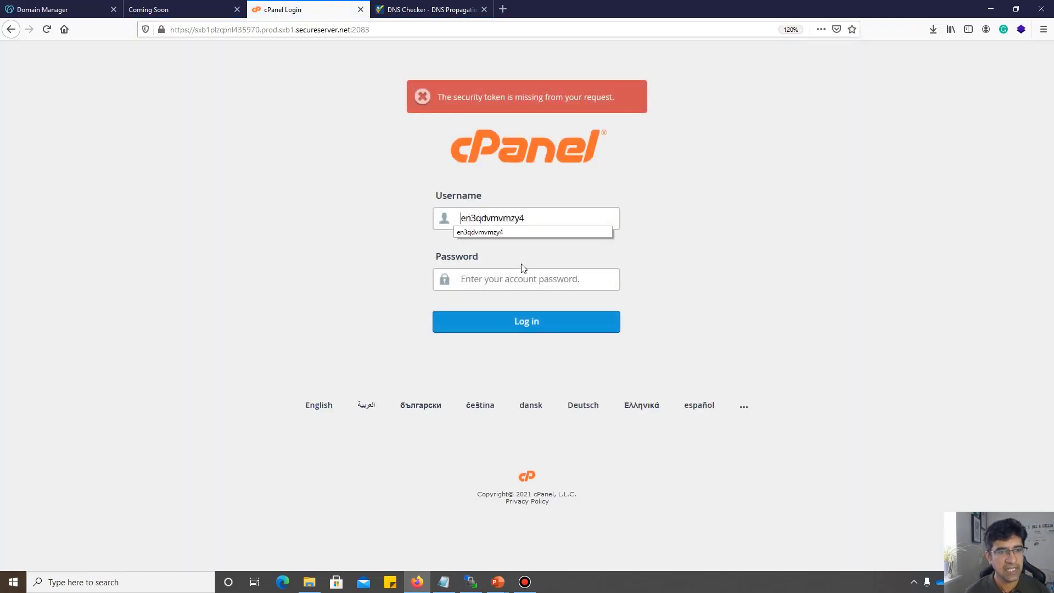
# Paste the account password into cPanel's login form and log in.
pyautogui.click(534, 279)
pyautogui.click(447, 583)
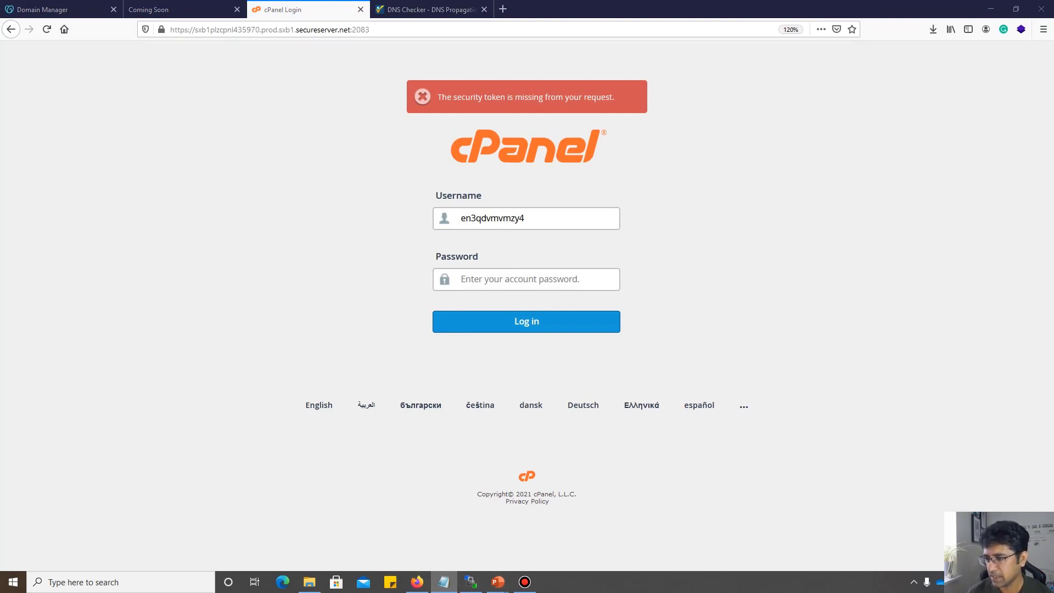
pyautogui.rightClick(504, 283)
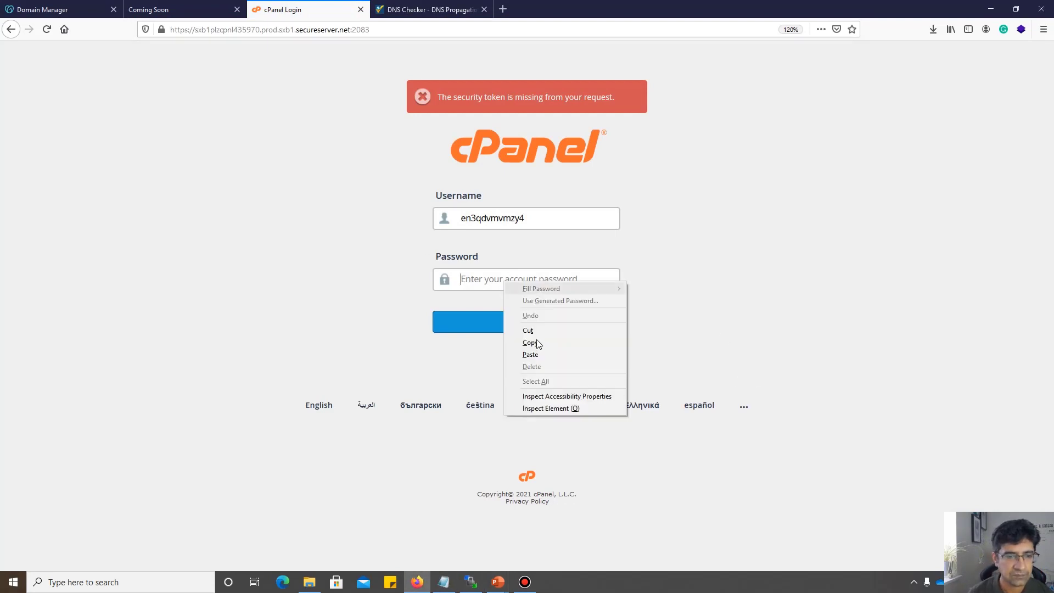
pyautogui.click(528, 353)
pyautogui.click(494, 324)
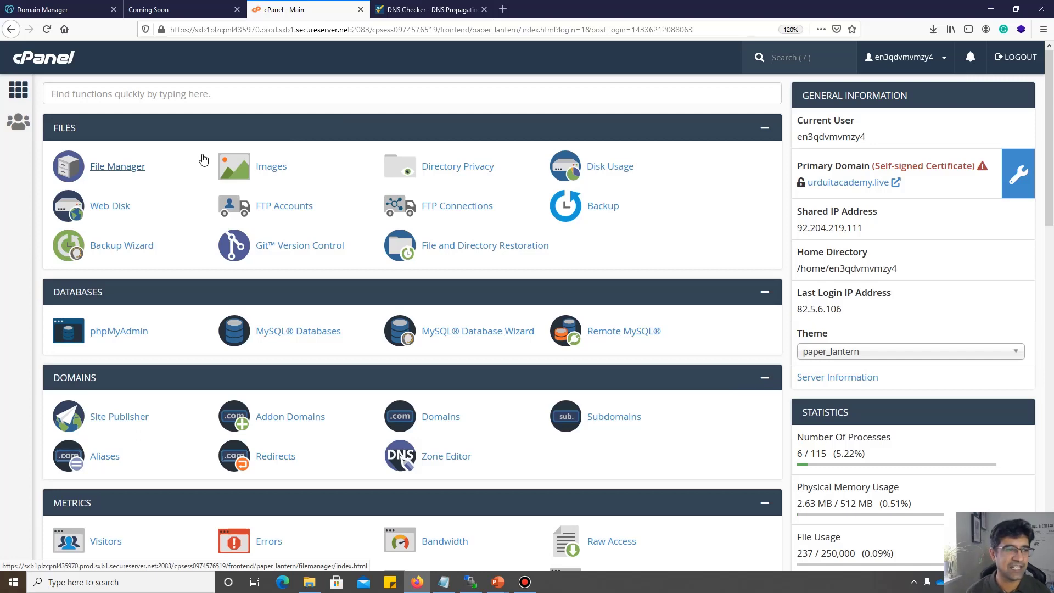
# Browse public_html in File Manager, glance at its Upload page, and return to cPanel home.
pyautogui.click(137, 167)
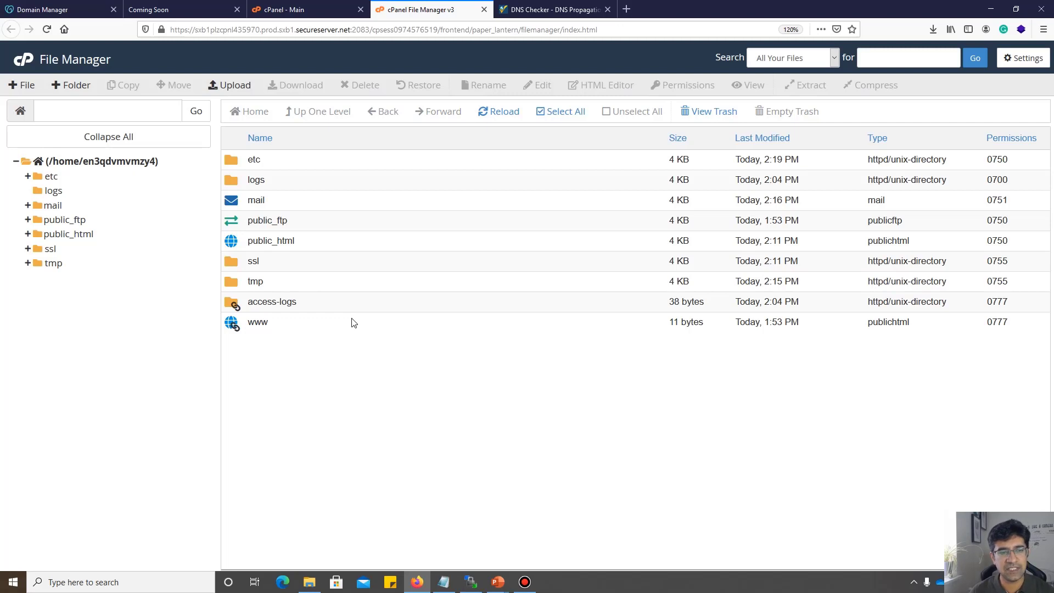
pyautogui.doubleClick(268, 244)
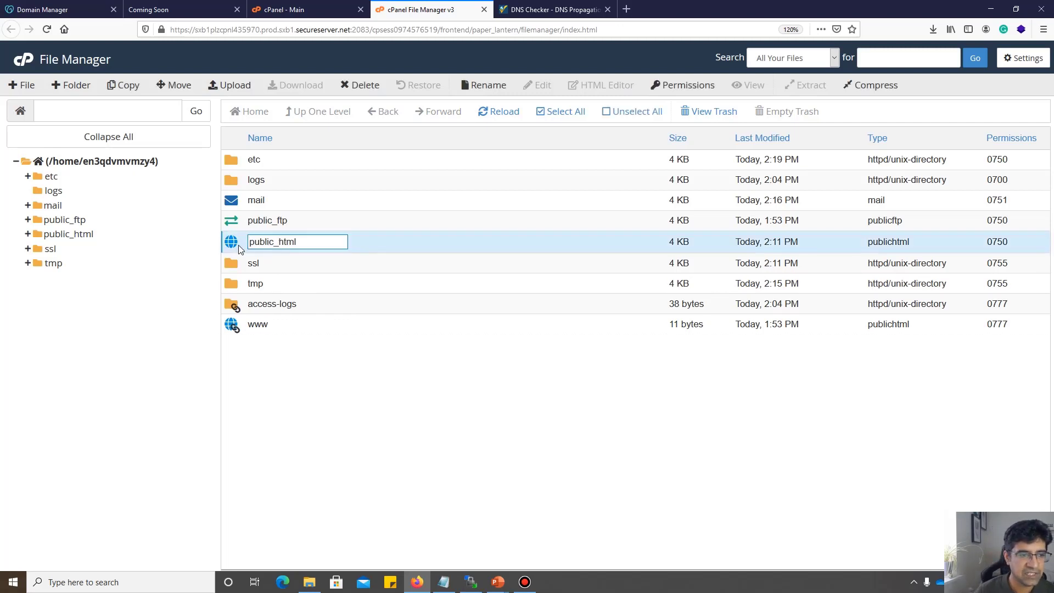
pyautogui.doubleClick(244, 243)
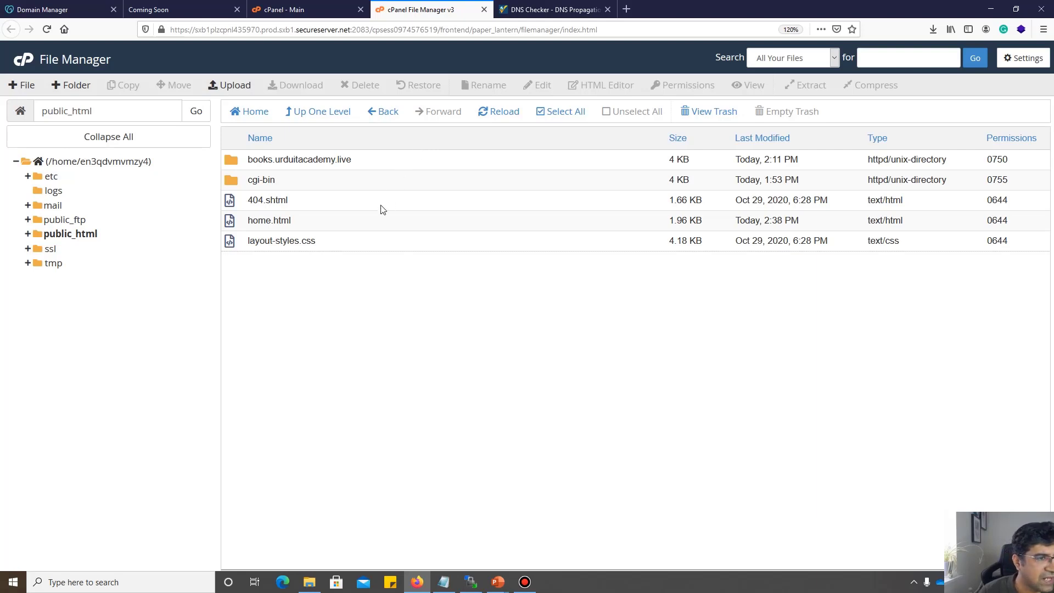
pyautogui.click(230, 87)
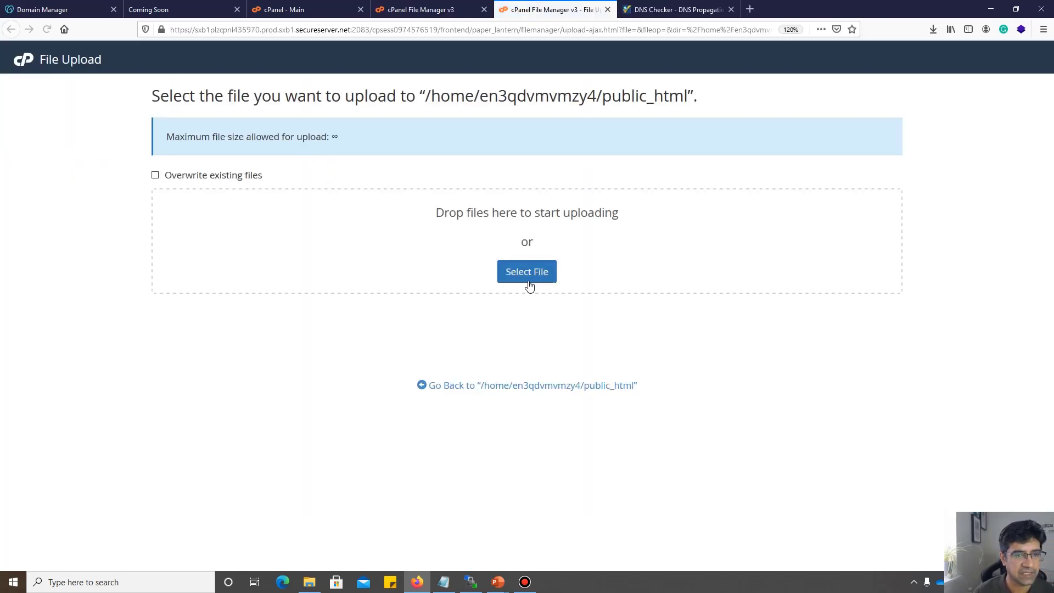
pyautogui.click(608, 10)
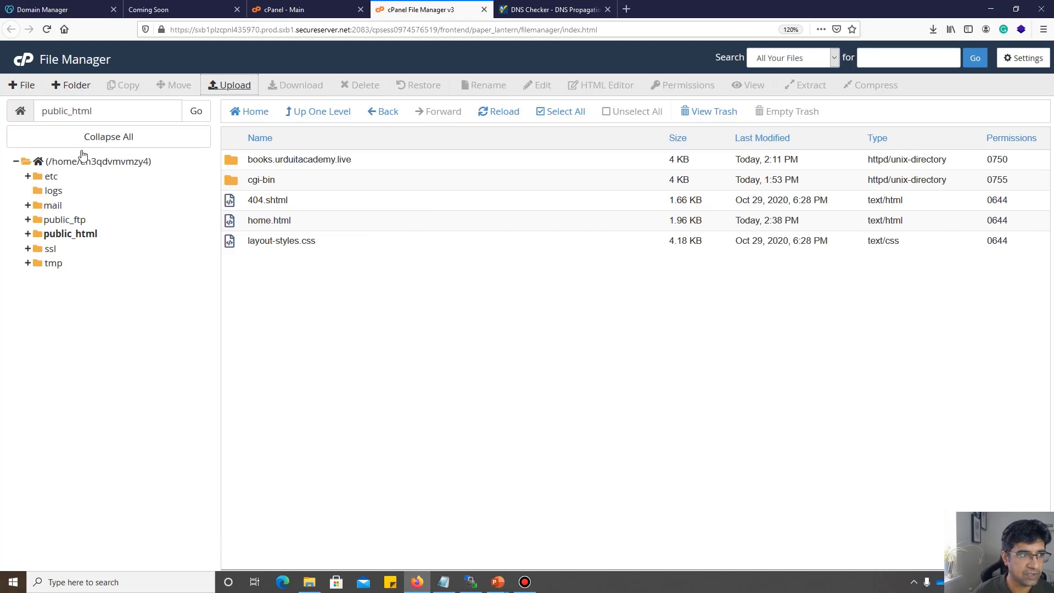
pyautogui.click(36, 61)
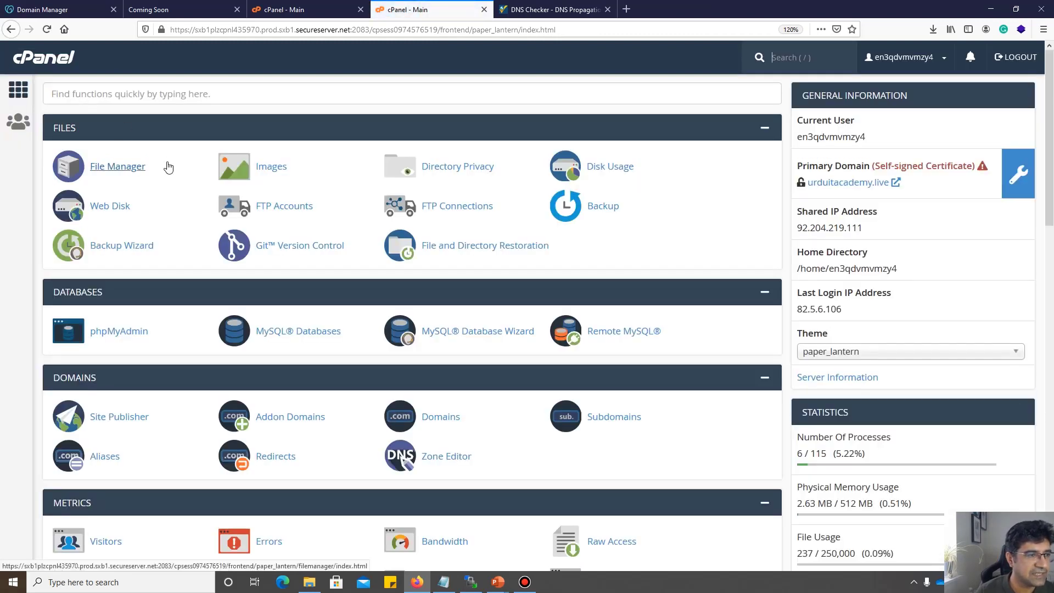
# Tour the Images and Disk Usage tools and note the 512 MB memory and file usage limits.
pyautogui.click(259, 167)
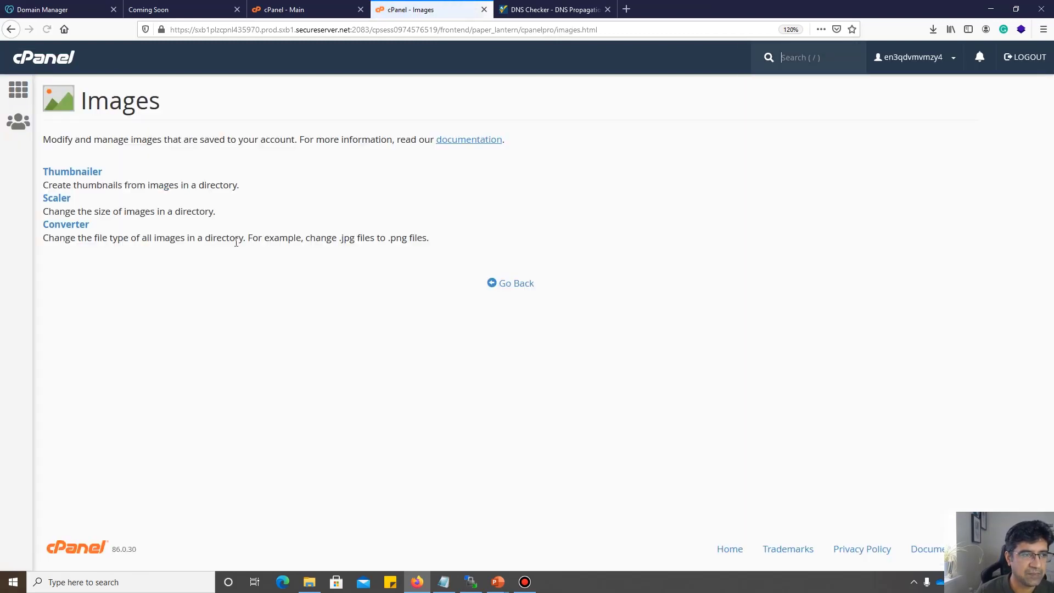
pyautogui.click(26, 53)
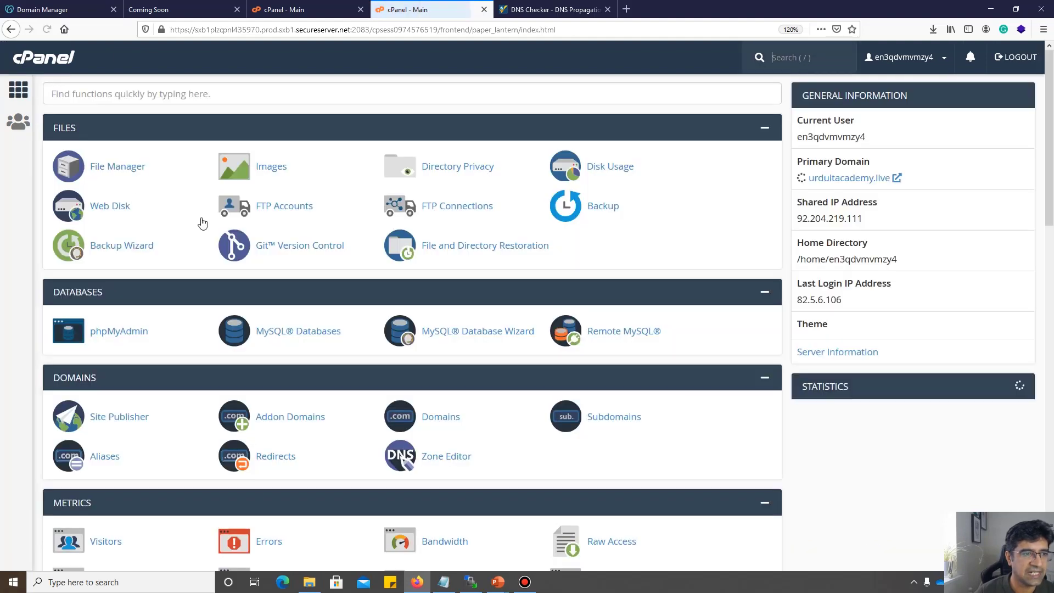
pyautogui.click(606, 166)
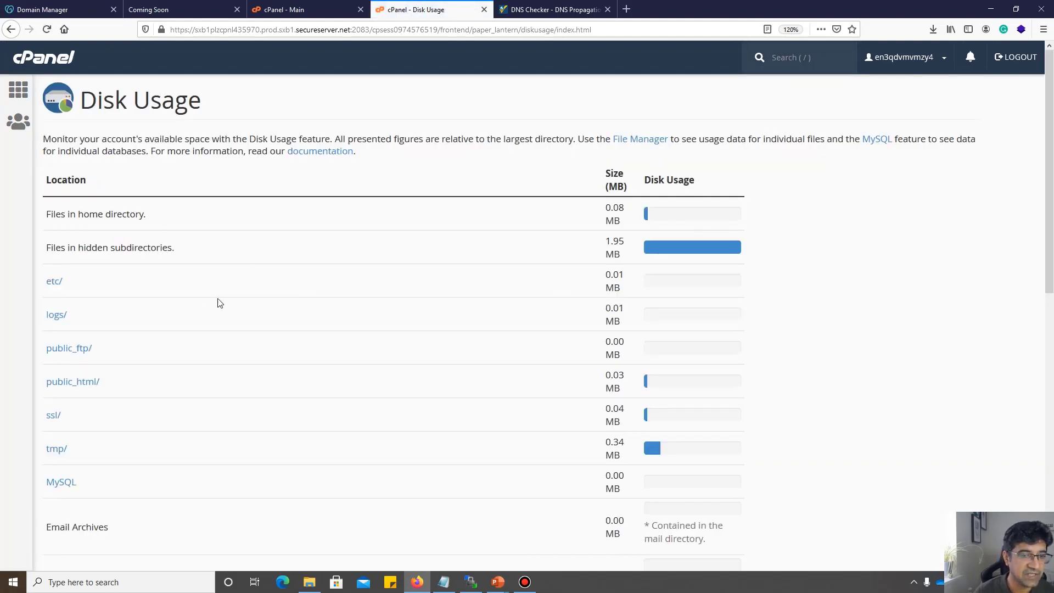
pyautogui.click(44, 57)
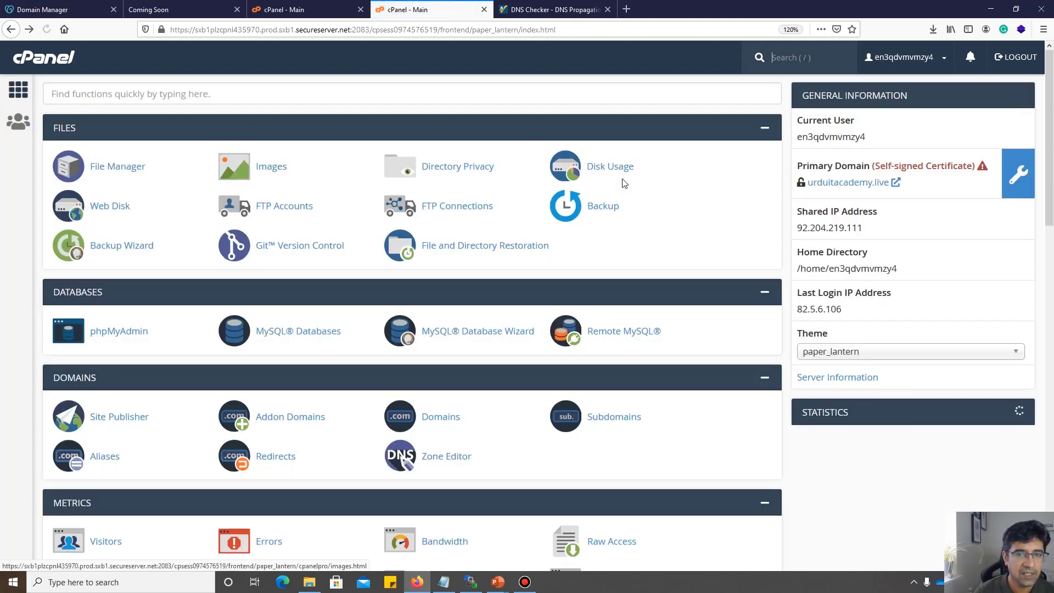
pyautogui.scroll(-4, 835, 453)
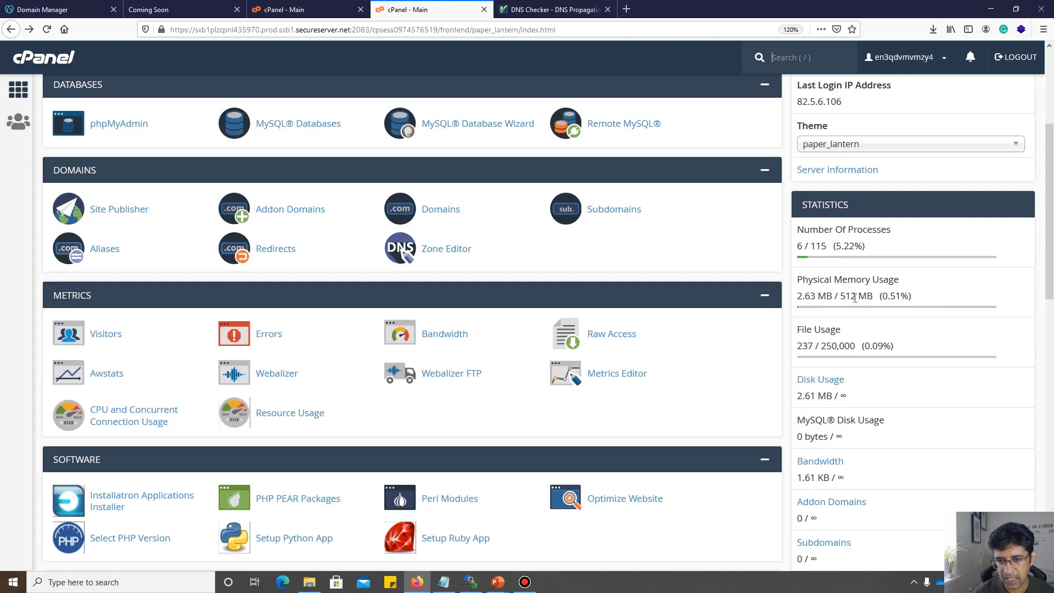
pyautogui.moveTo(856, 295); pyautogui.dragTo(838, 297)
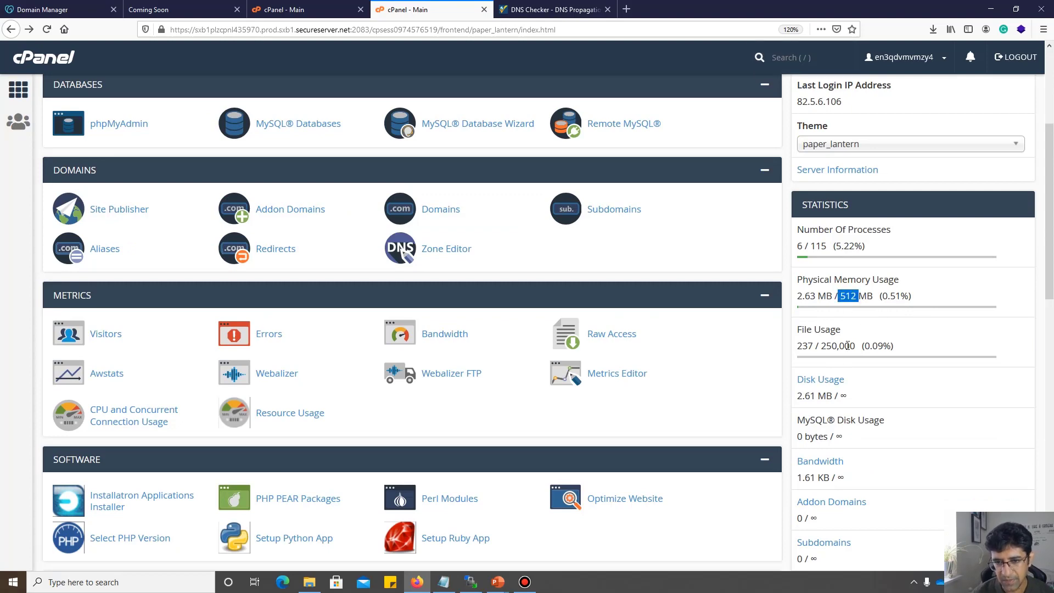
pyautogui.moveTo(848, 345); pyautogui.dragTo(807, 346)
# View the Bandwidth statistics, then go to Email Accounts from the dashboard.
pyautogui.click(439, 334)
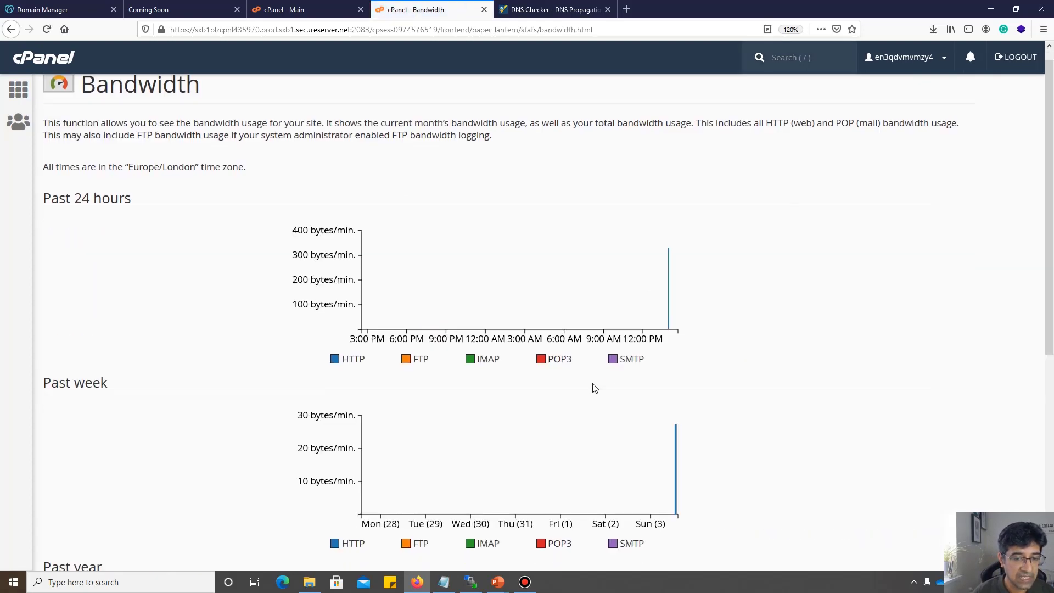
pyautogui.scroll(-5, 595, 388)
pyautogui.hotkey('alt', 'Left')
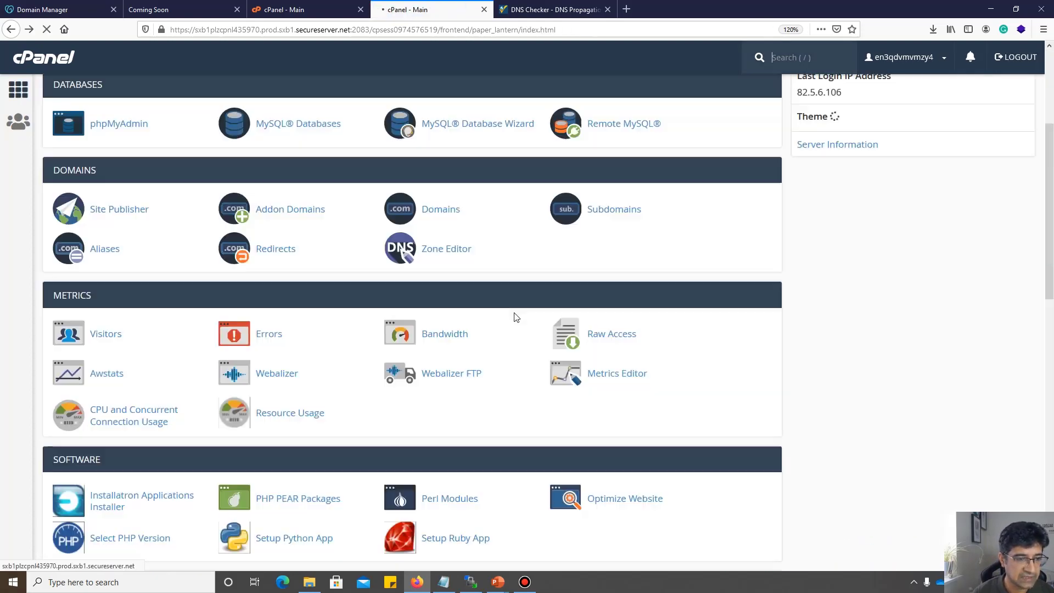
pyautogui.scroll(-6, 200, 438)
pyautogui.scroll(-3, 200, 439)
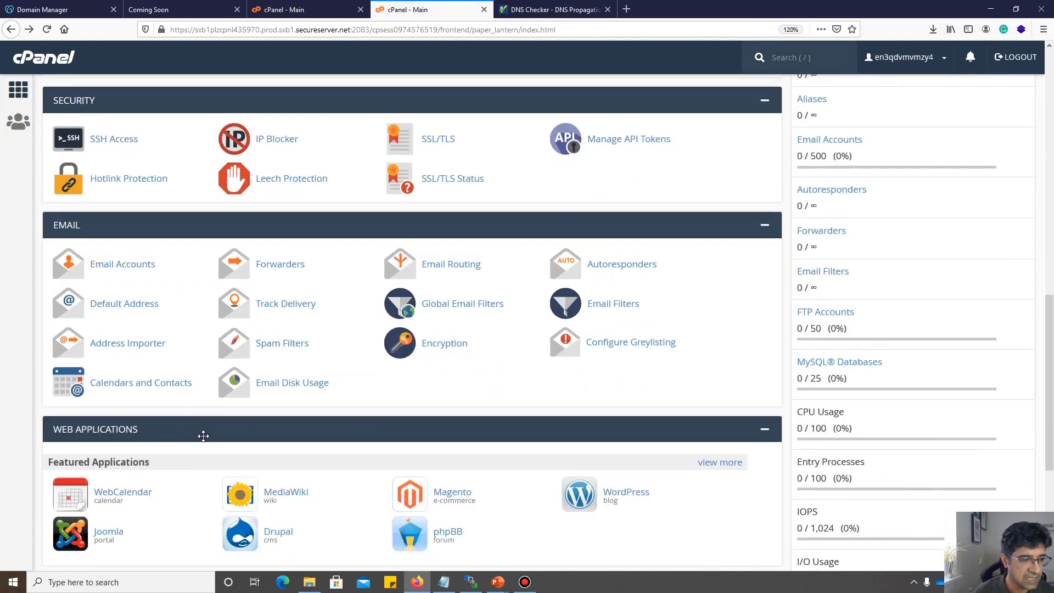
pyautogui.click(121, 196)
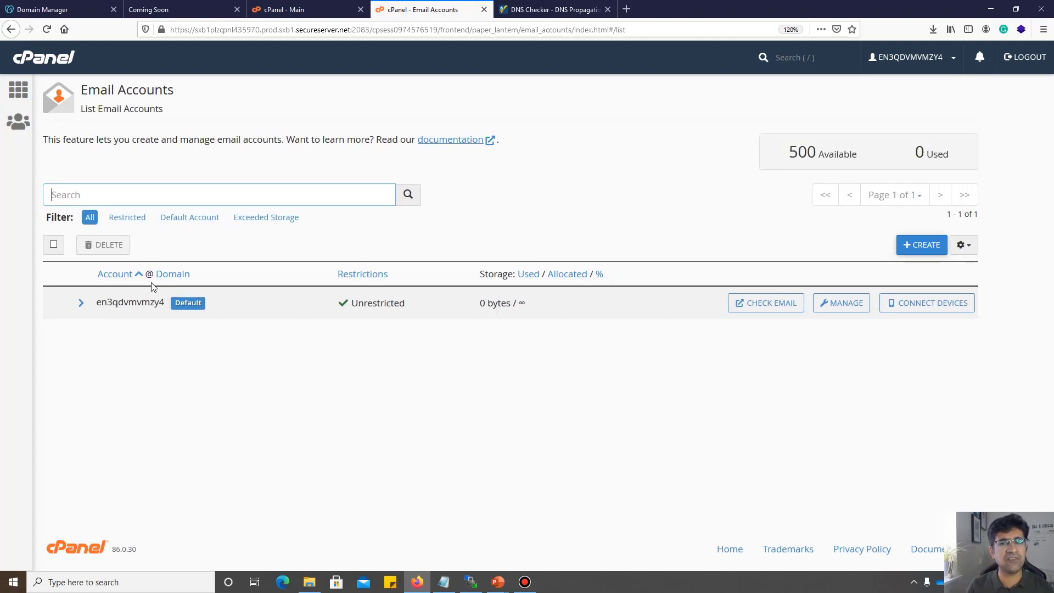
pyautogui.click(902, 244)
pyautogui.write('admin')
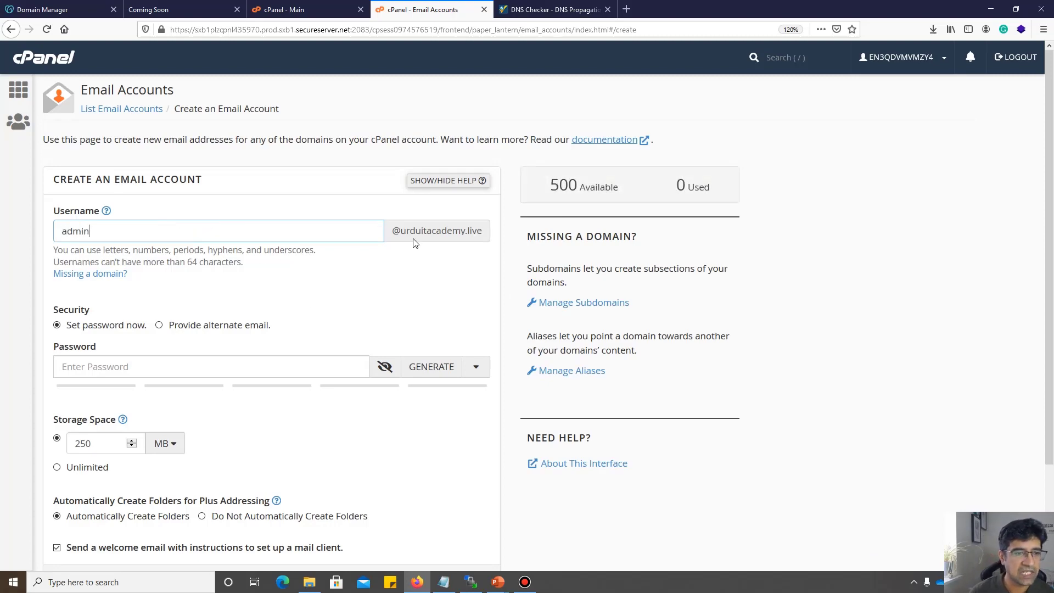
pyautogui.scroll(-2, 125, 417)
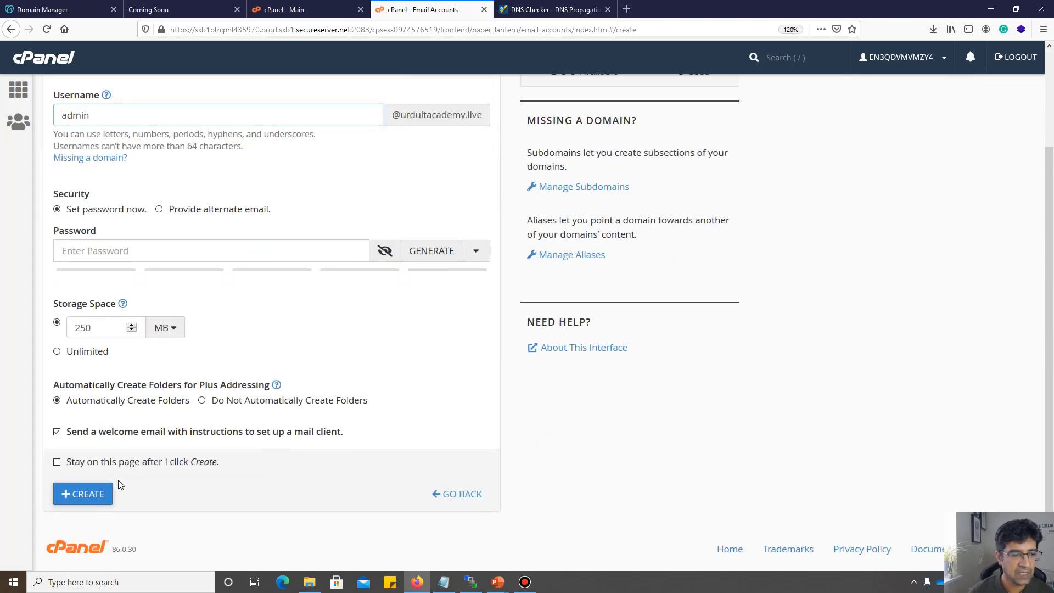
pyautogui.scroll(2, 229, 427)
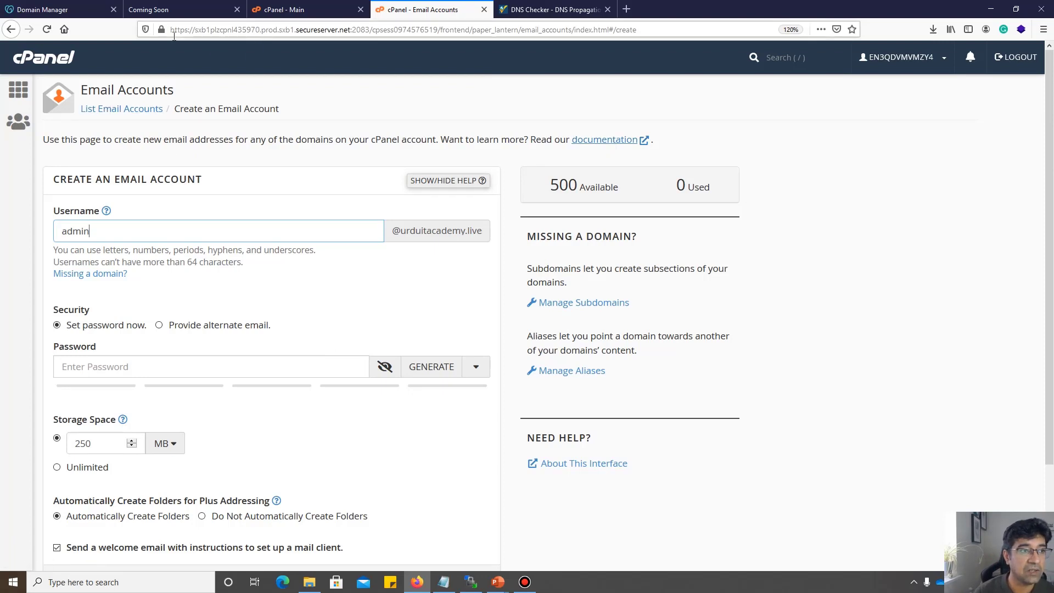
pyautogui.click(55, 9)
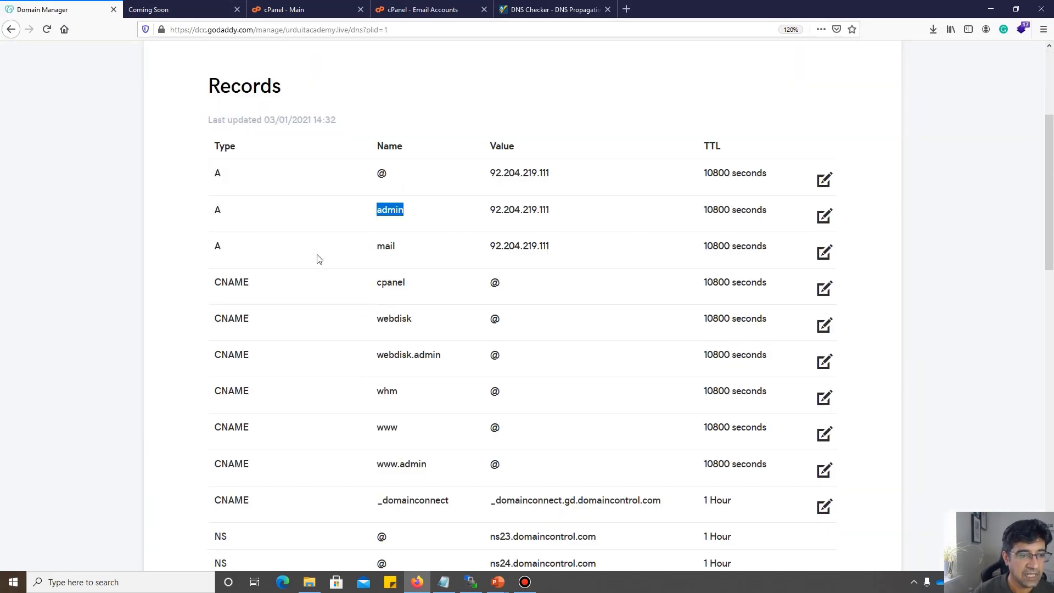
# Review the urduitacademy.live DNS records and nameservers, then return to the cPanel home dashboard.
pyautogui.scroll(-5, 429, 408)
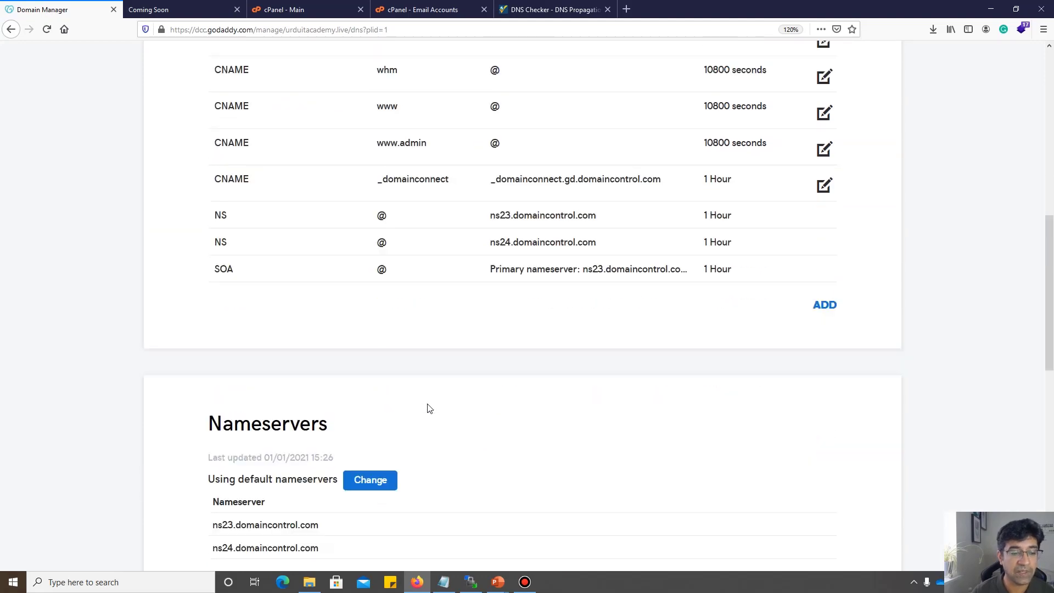
pyautogui.scroll(4, 429, 408)
pyautogui.scroll(5, 429, 408)
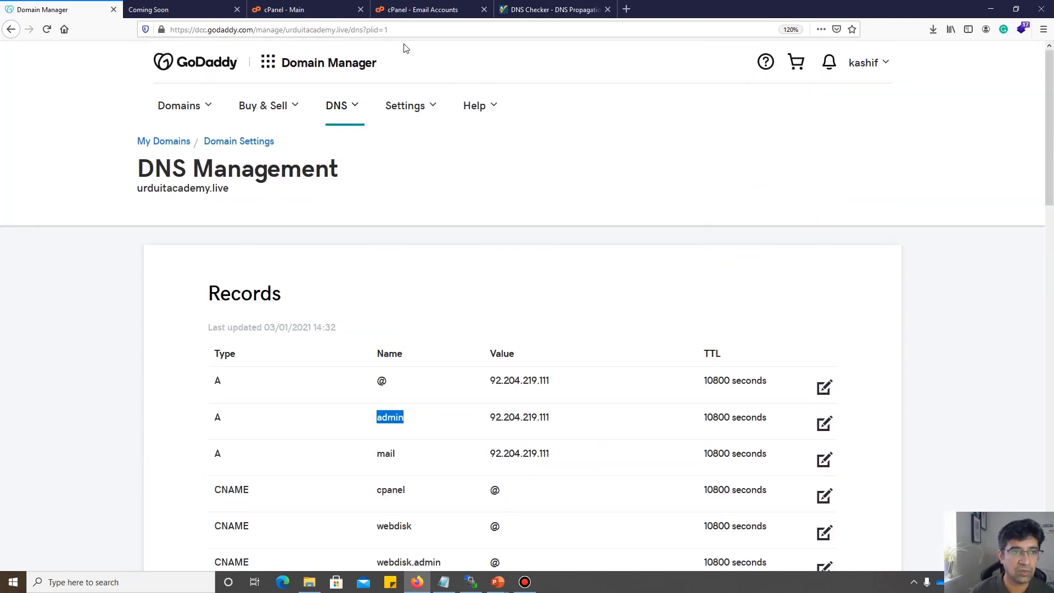
pyautogui.click(419, 10)
pyautogui.click(18, 90)
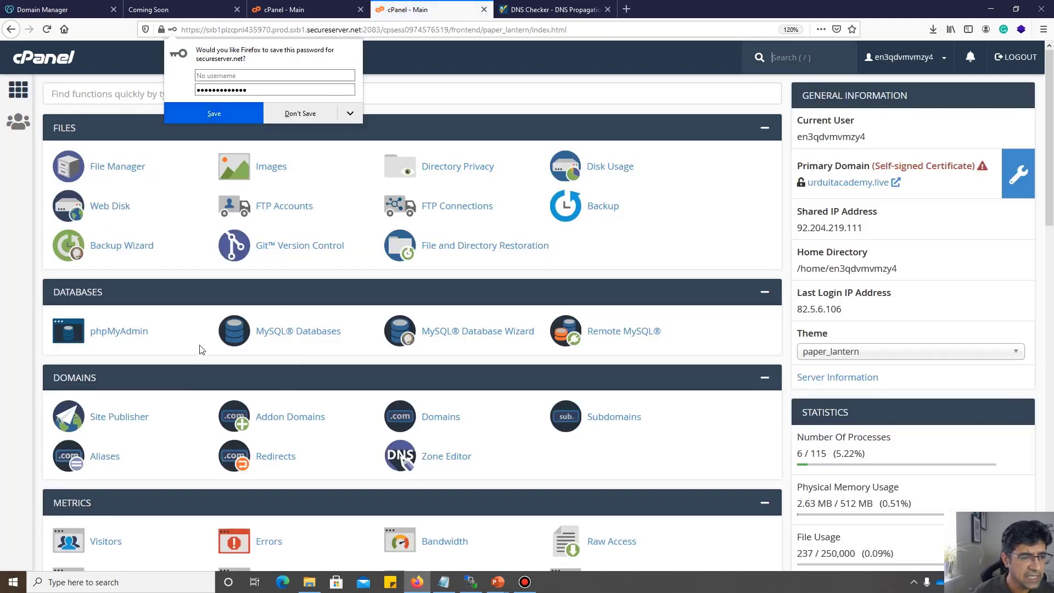
# Check phpMyAdmin's Databases list, which holds only information_schema, then close the phpMyAdmin tab.
pyautogui.click(132, 336)
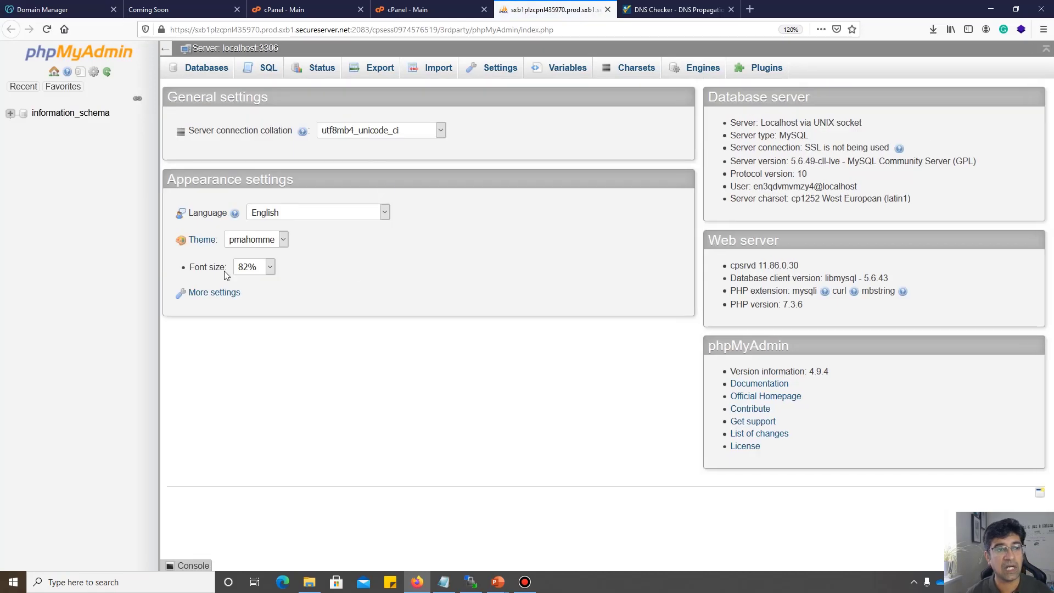
pyautogui.click(203, 68)
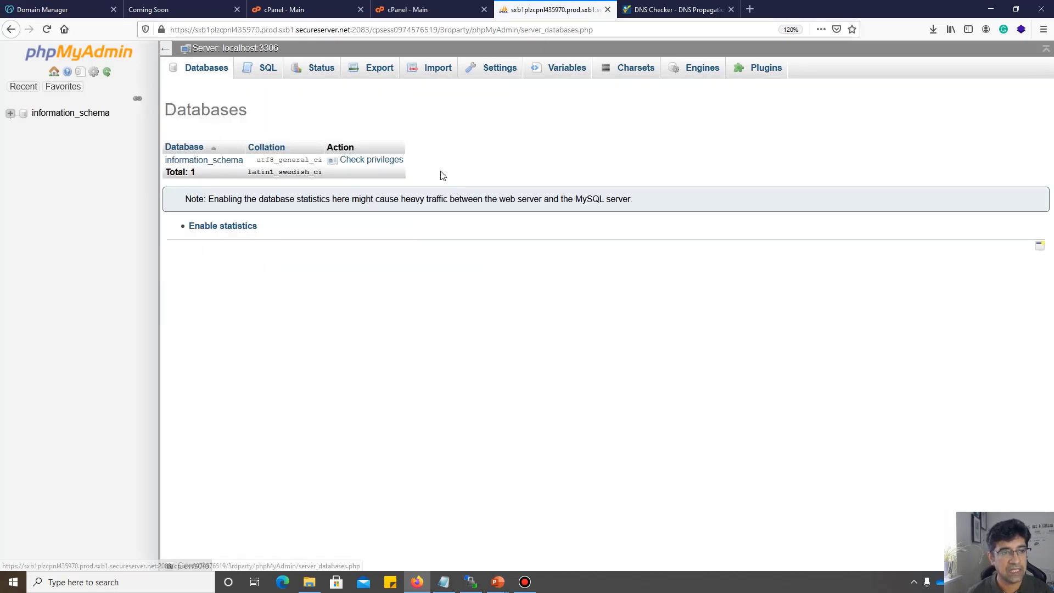
pyautogui.click(608, 9)
pyautogui.scroll(-4, 356, 290)
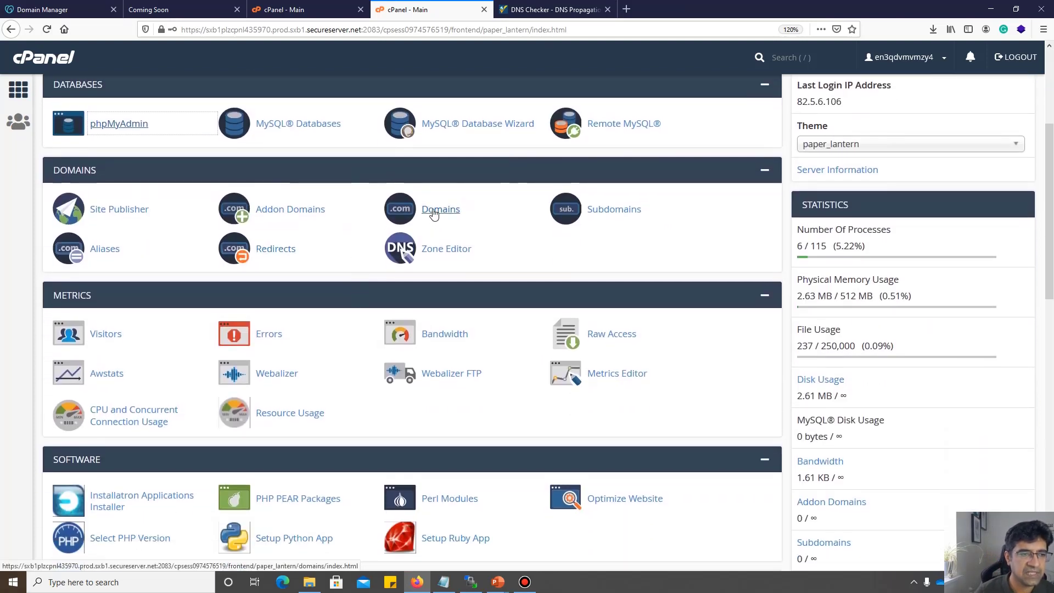
# Look at the WordPress installer page, then open Subdomains under Domains from the cPanel home.
pyautogui.scroll(-4, 446, 348)
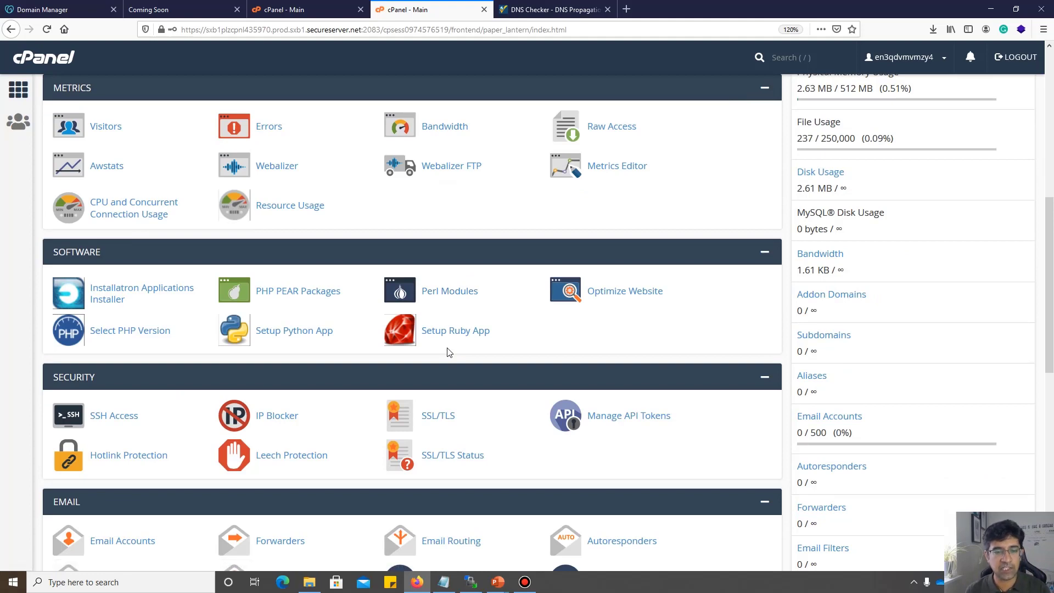
pyautogui.scroll(-5, 449, 351)
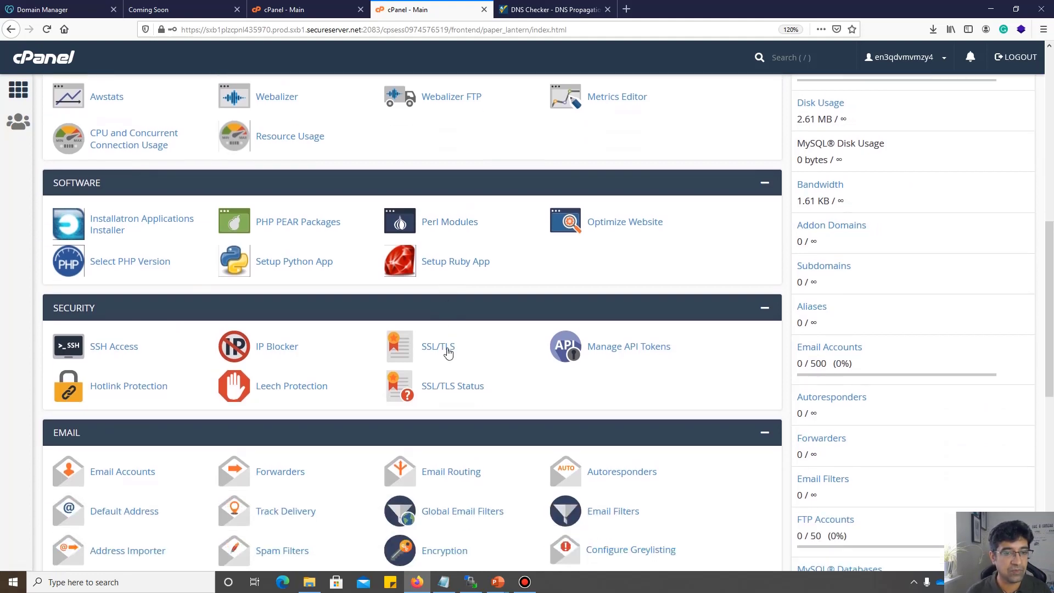
pyautogui.scroll(-2, 449, 351)
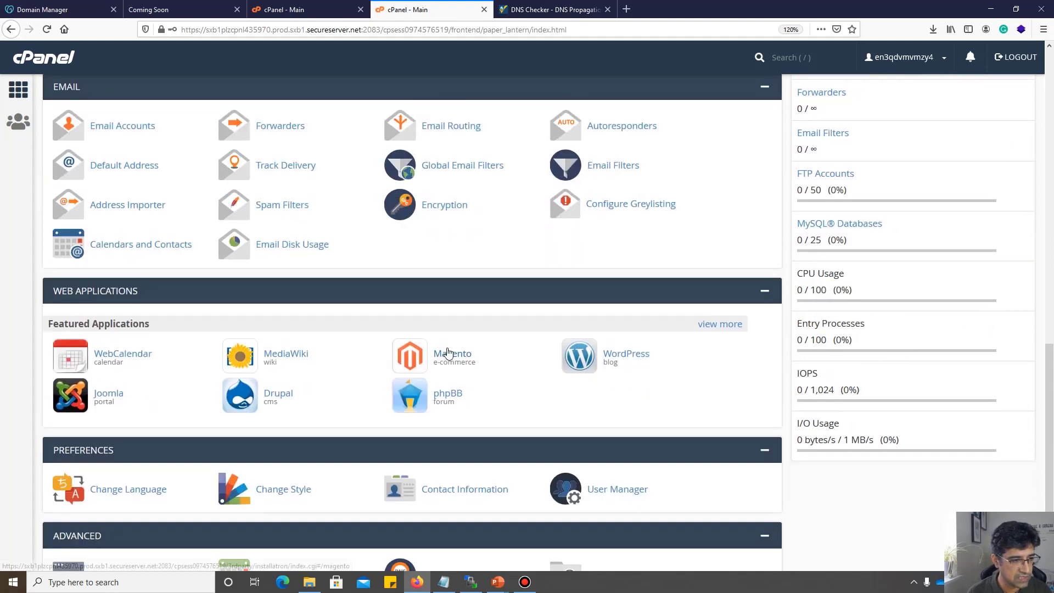
pyautogui.click(621, 354)
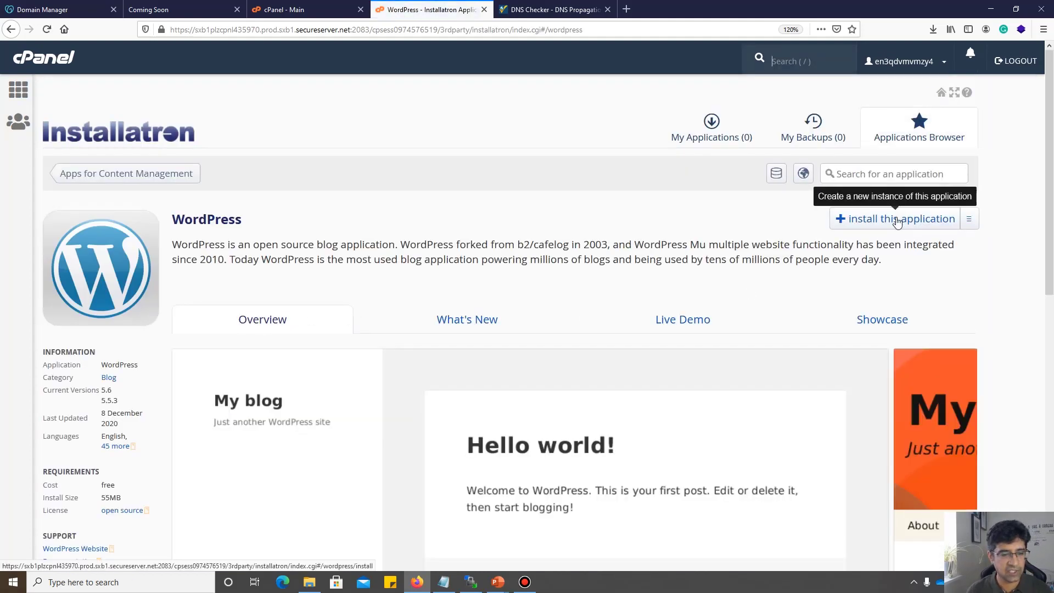
pyautogui.click(19, 89)
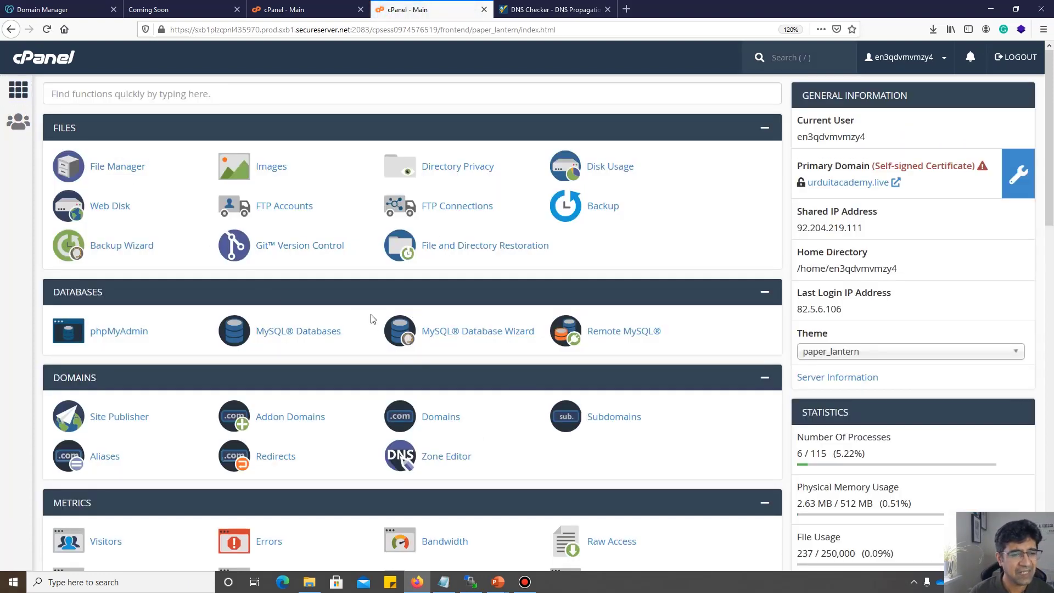
pyautogui.click(613, 416)
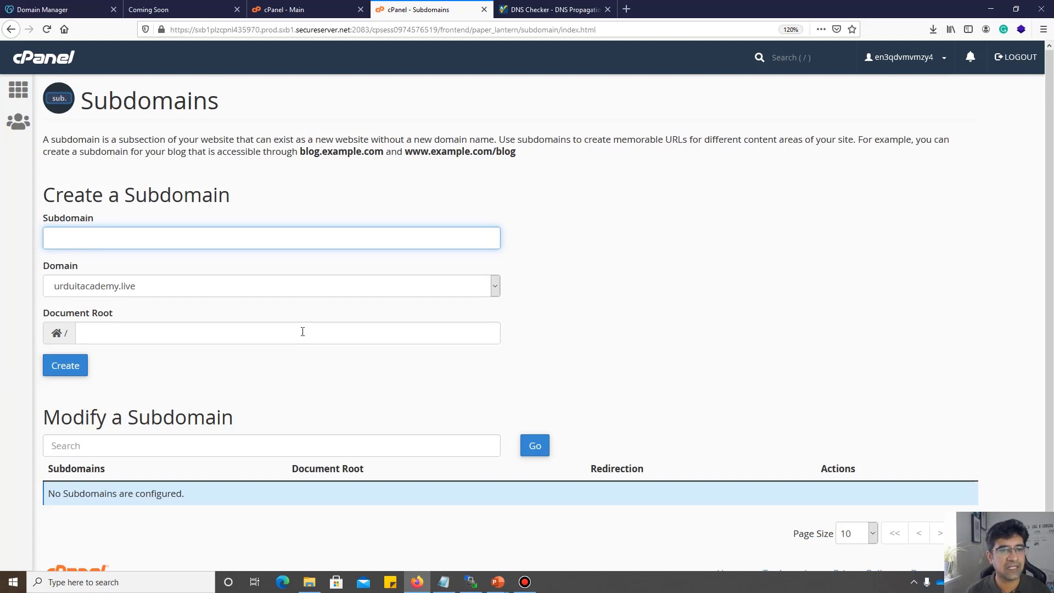
# Review the domain's DNS records in GoDaddy, then return to the cPanel Subdomains page.
pyautogui.click(86, 9)
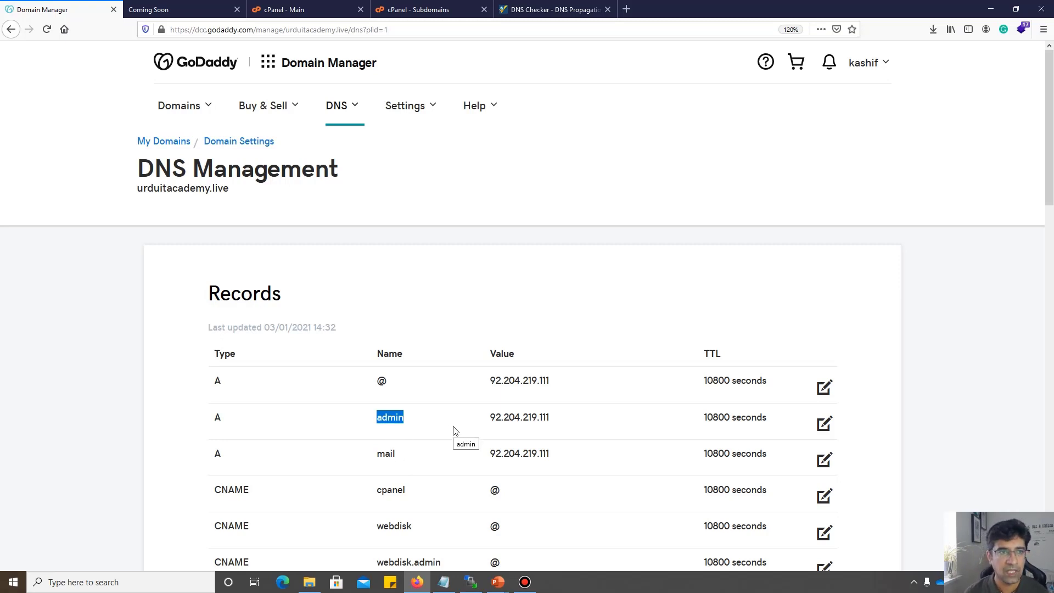
pyautogui.moveTo(447, 4)
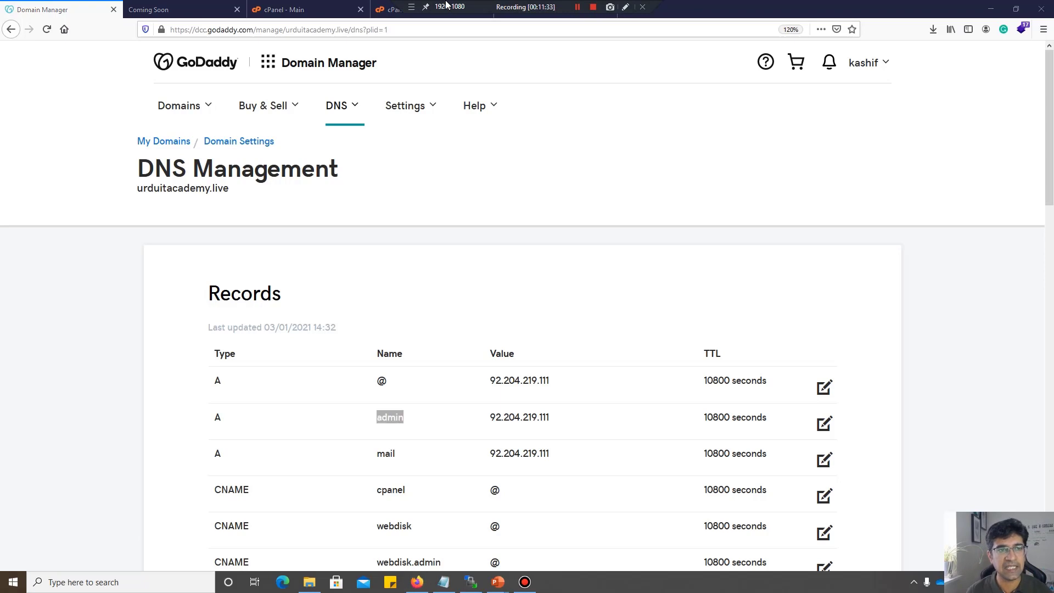
pyautogui.click(439, 9)
# Create subdomain books.urduitacademy.live with document root public_html/books.urduitacademy.live.
pyautogui.click(148, 229)
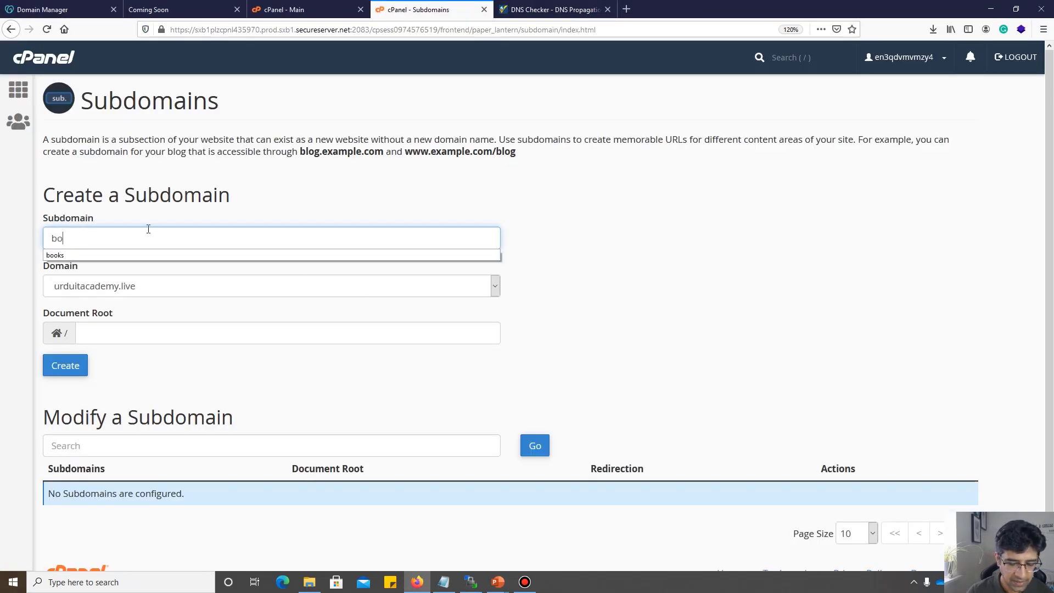
pyautogui.write('books')
pyautogui.click(544, 237)
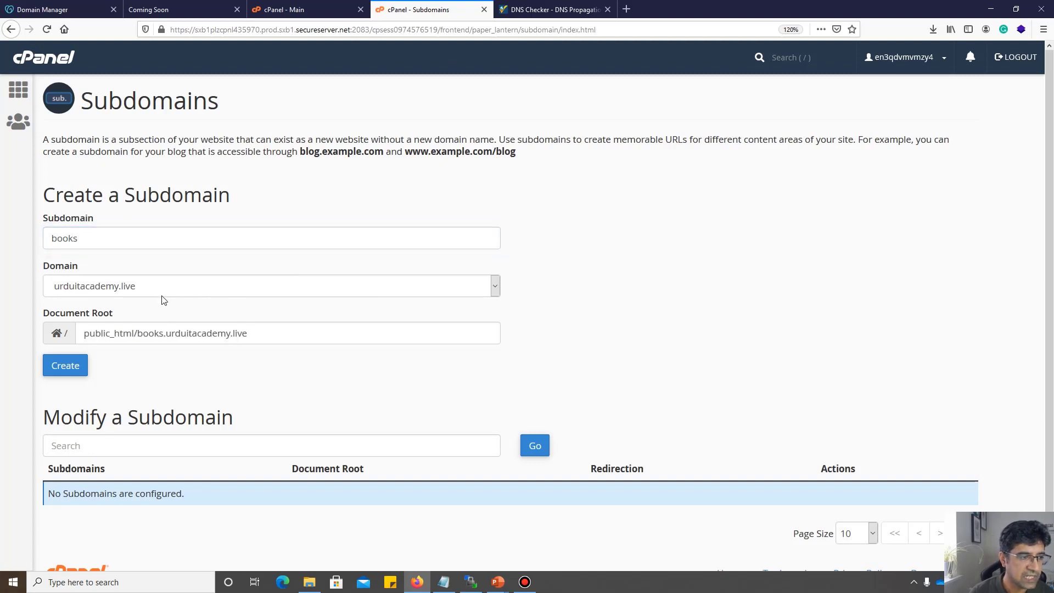
pyautogui.moveTo(84, 333); pyautogui.dragTo(264, 333)
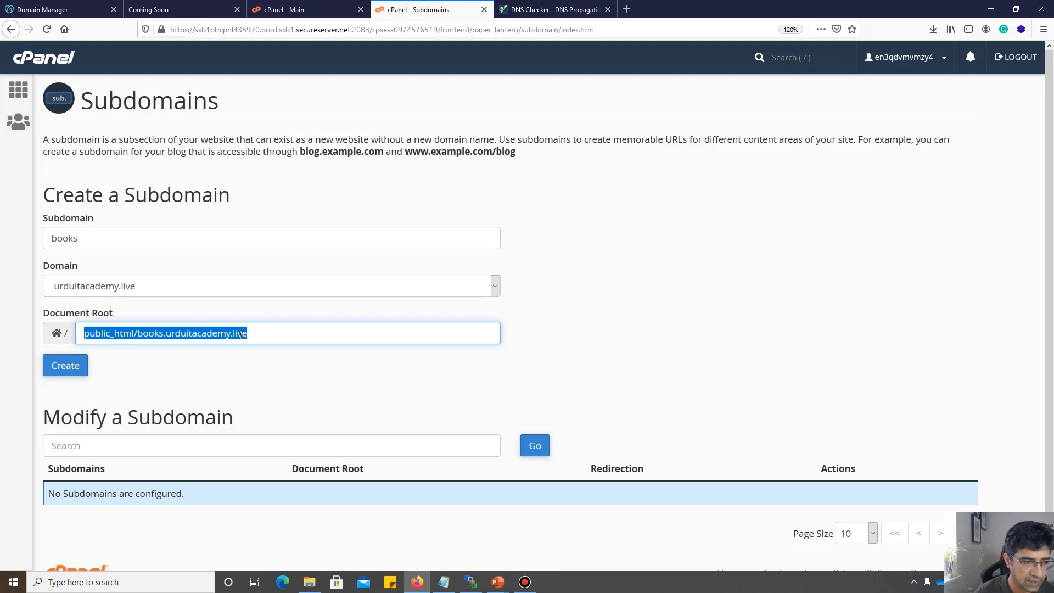
pyautogui.click(73, 367)
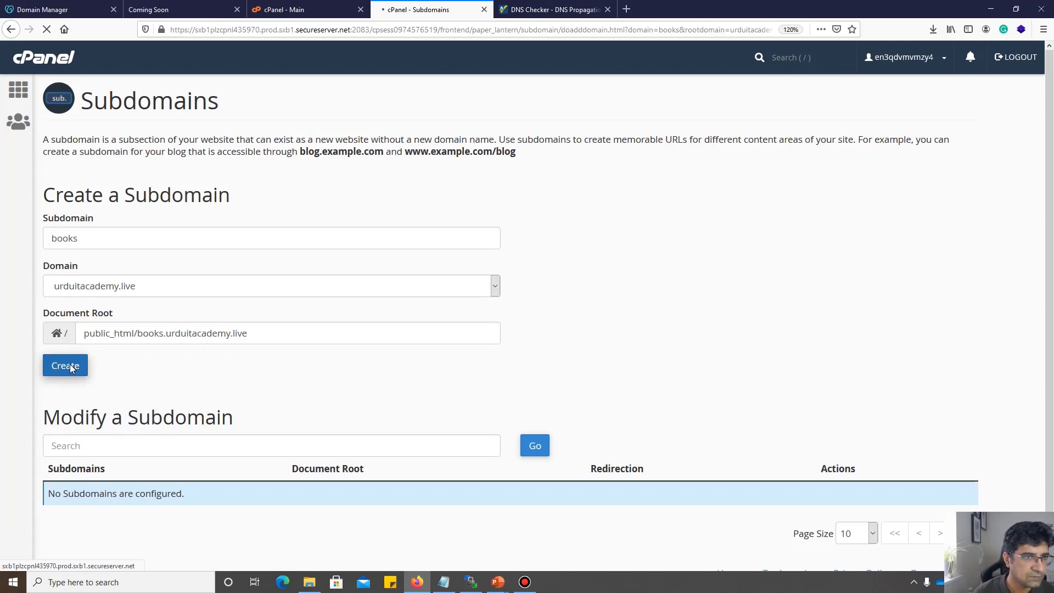
pyautogui.click(511, 191)
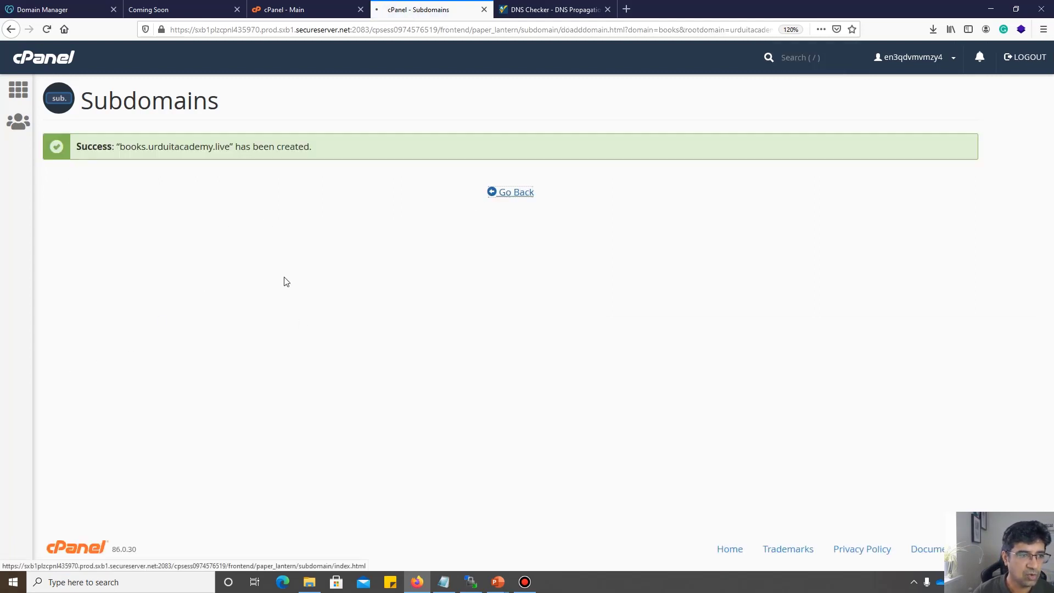
pyautogui.scroll(-1, 230, 489)
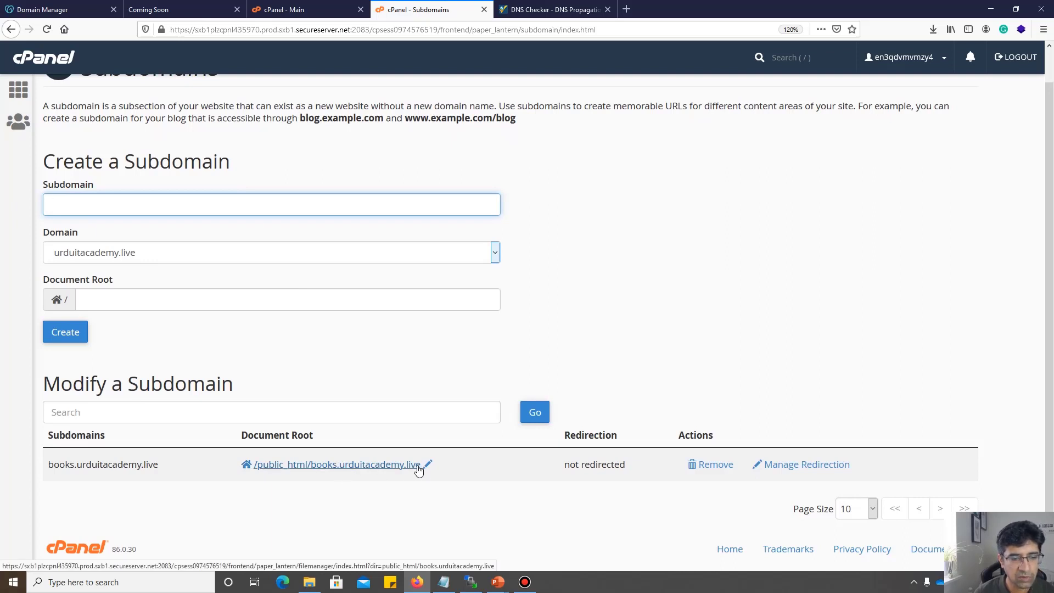
# In File Manager, open public_html and the books.urduitacademy.live folder, then go back up.
pyautogui.click(324, 6)
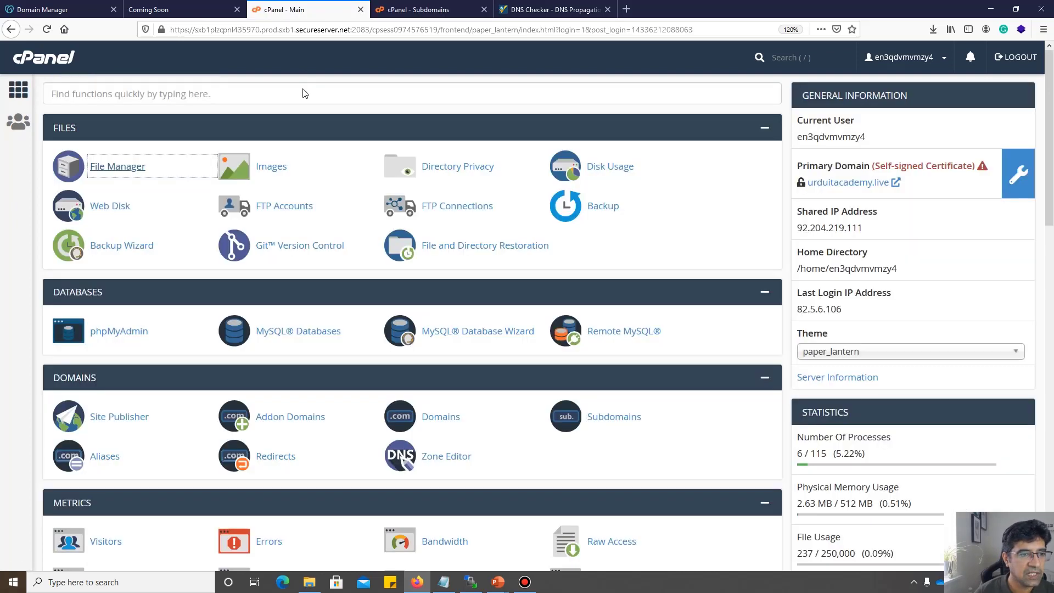
pyautogui.click(113, 165)
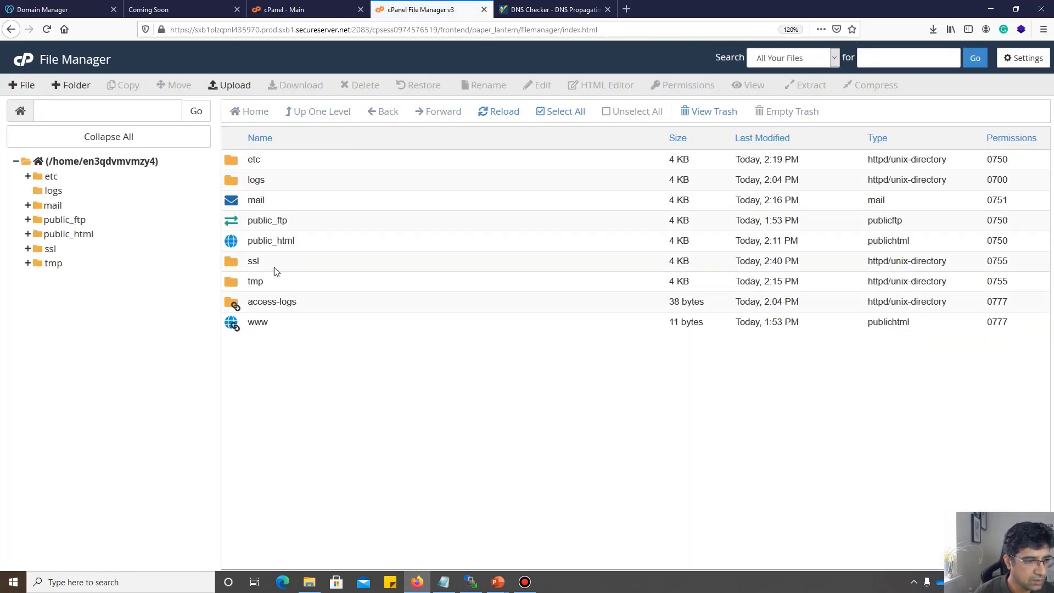
pyautogui.click(248, 242)
pyautogui.doubleClick(241, 243)
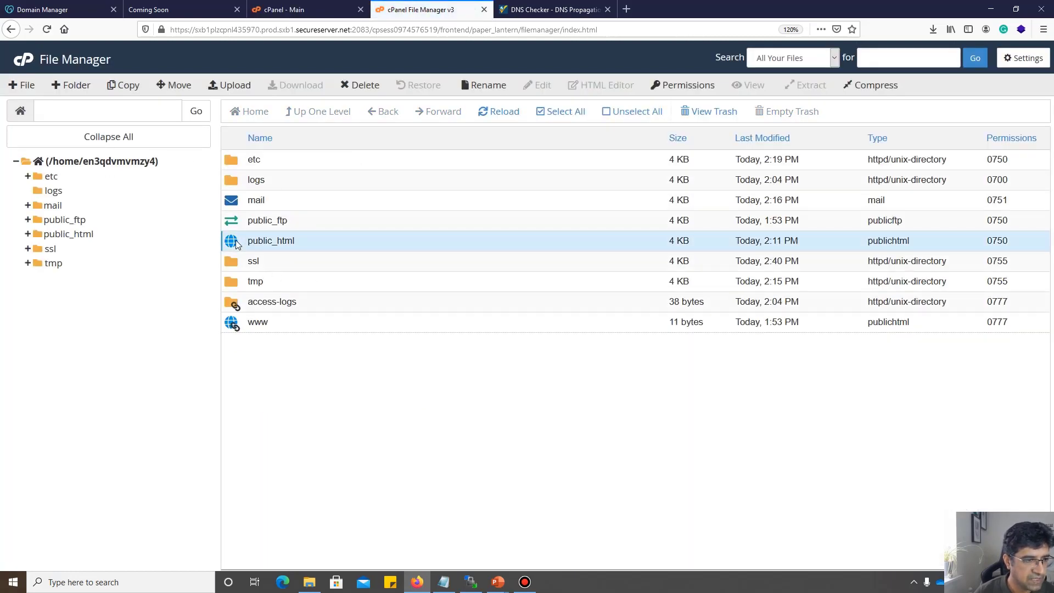
pyautogui.click(282, 159)
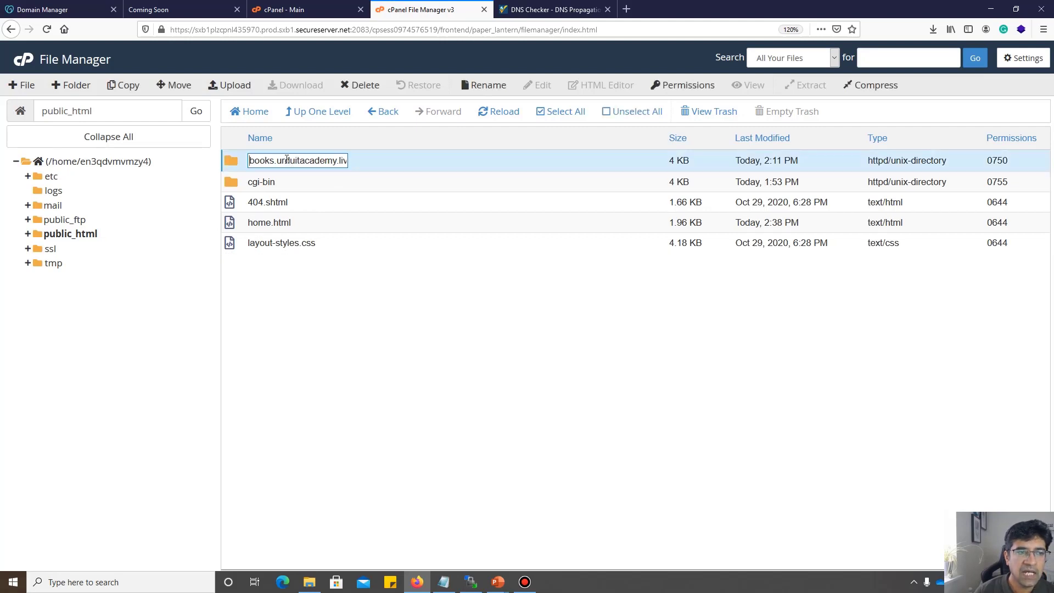
pyautogui.doubleClick(241, 163)
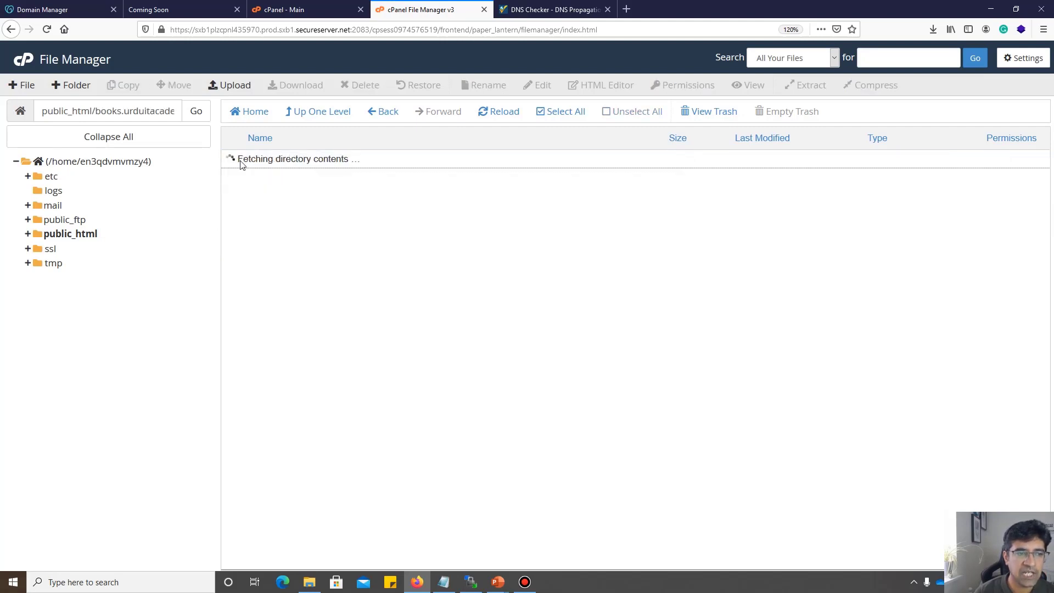
pyautogui.click(321, 112)
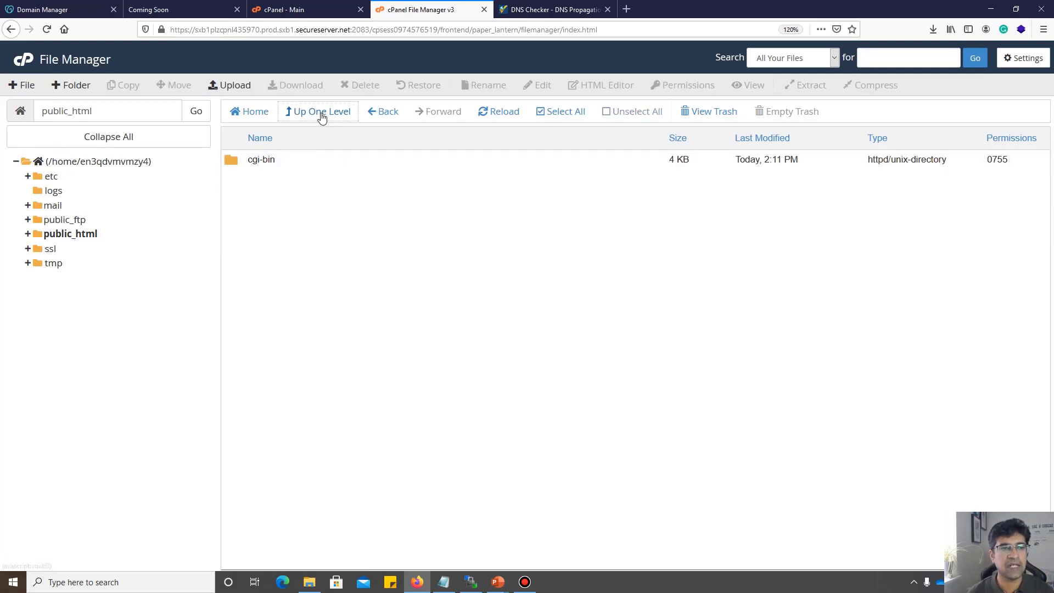
# Try copying home.html, dismiss the failure, then drag it toward books.urduitacademy.live.
pyautogui.click(299, 222)
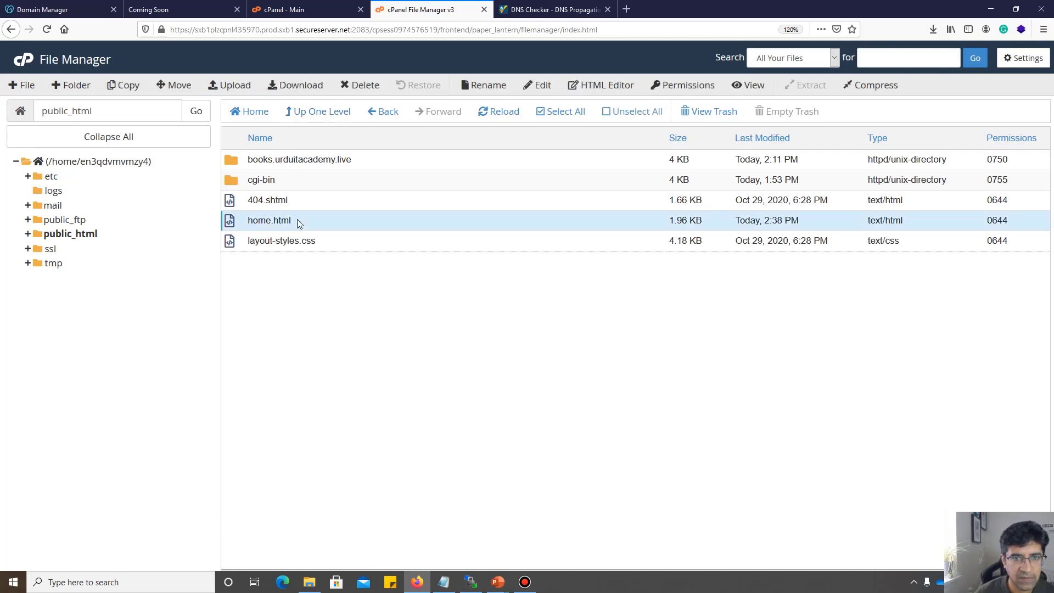
pyautogui.rightClick(298, 219)
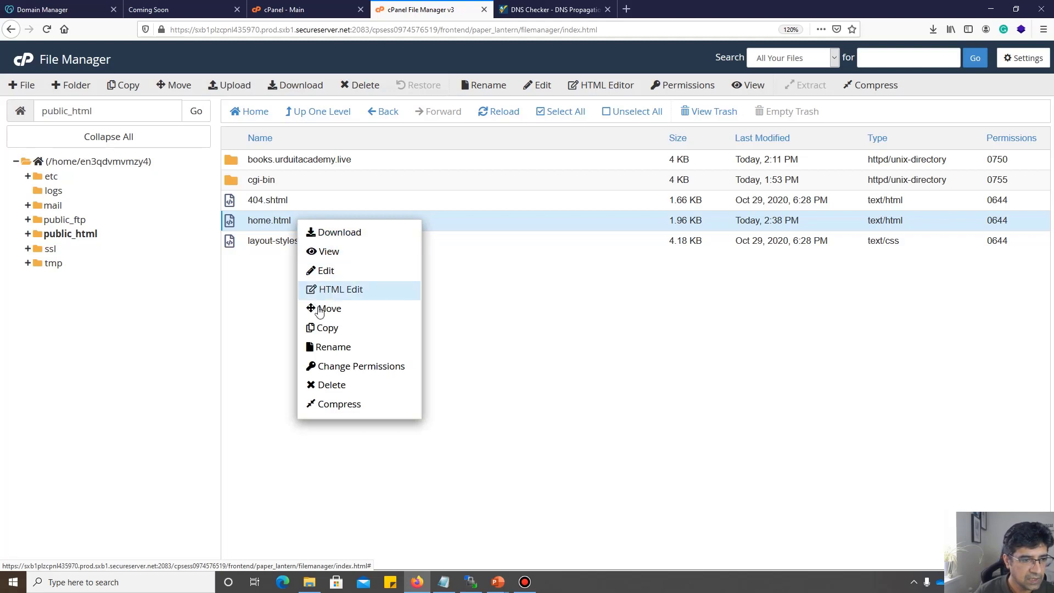
pyautogui.click(325, 329)
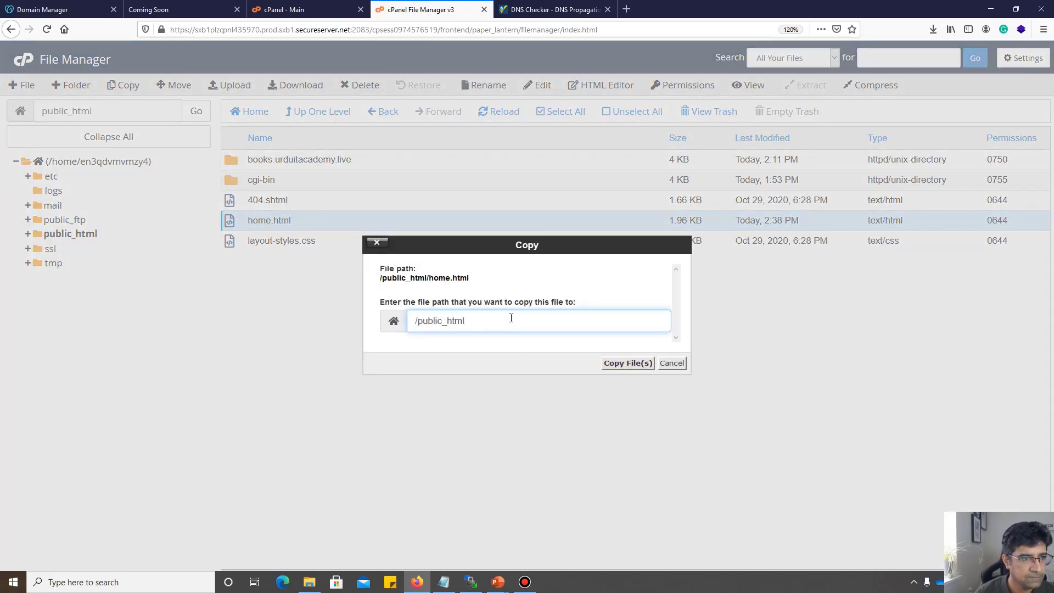
pyautogui.click(618, 364)
pyautogui.press('Return')
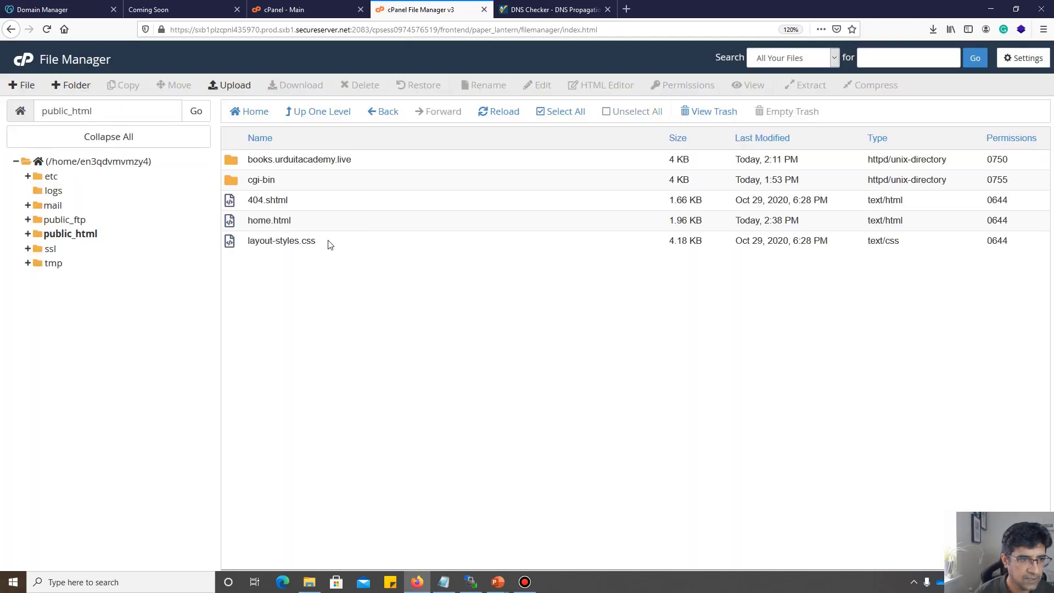
pyautogui.moveTo(287, 220); pyautogui.dragTo(238, 161)
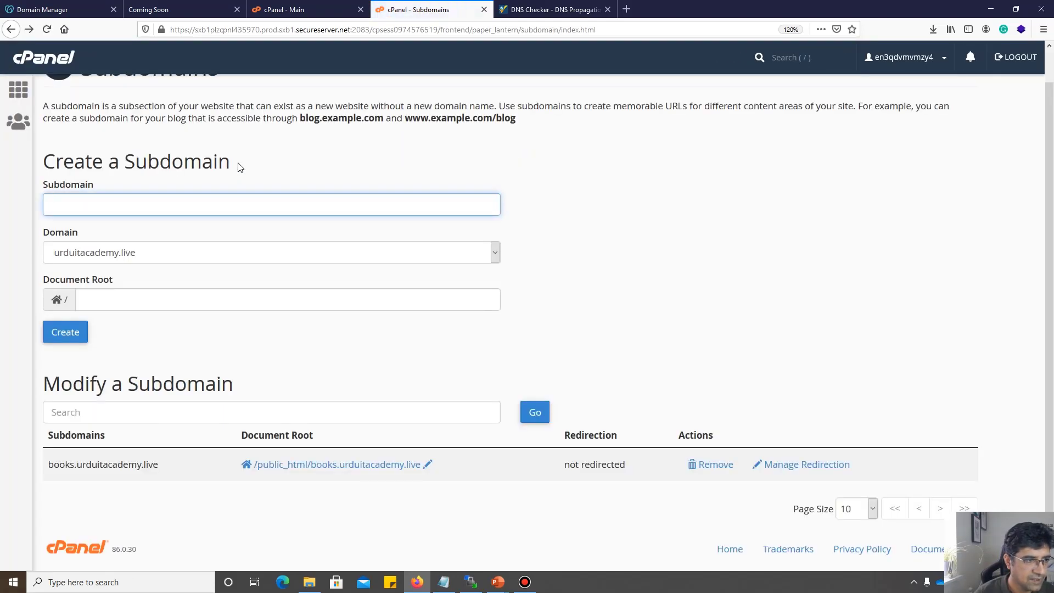
# Reopen File Manager's public_html and drag home.html into books.urduitacademy.live.
pyautogui.hotkey('alt', 'Left')
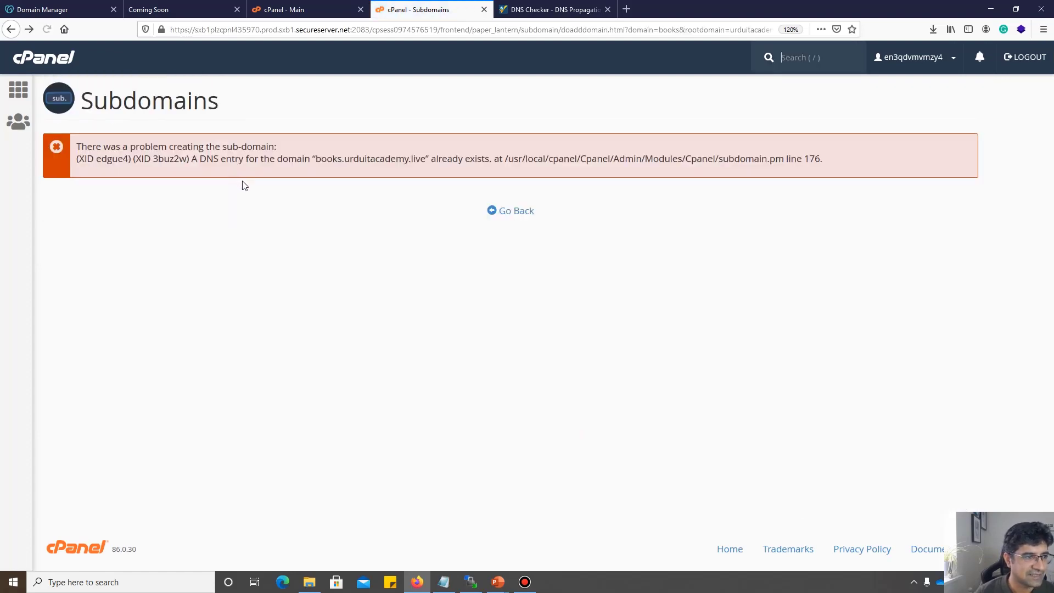
pyautogui.hotkey('alt', 'Left')
pyautogui.hotkey('alt', 'Left')
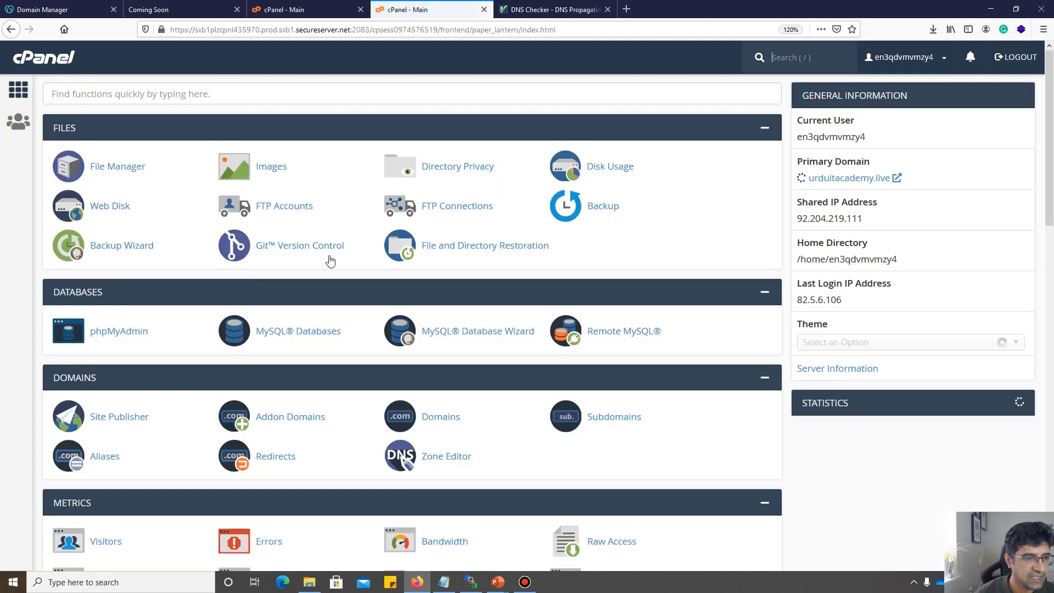
pyautogui.click(105, 167)
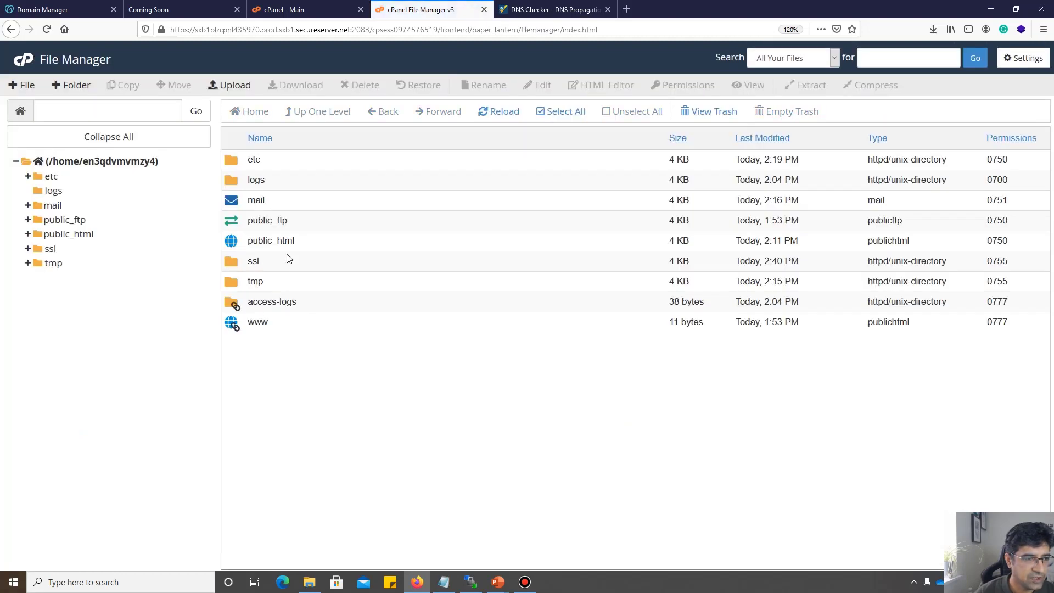
pyautogui.doubleClick(231, 242)
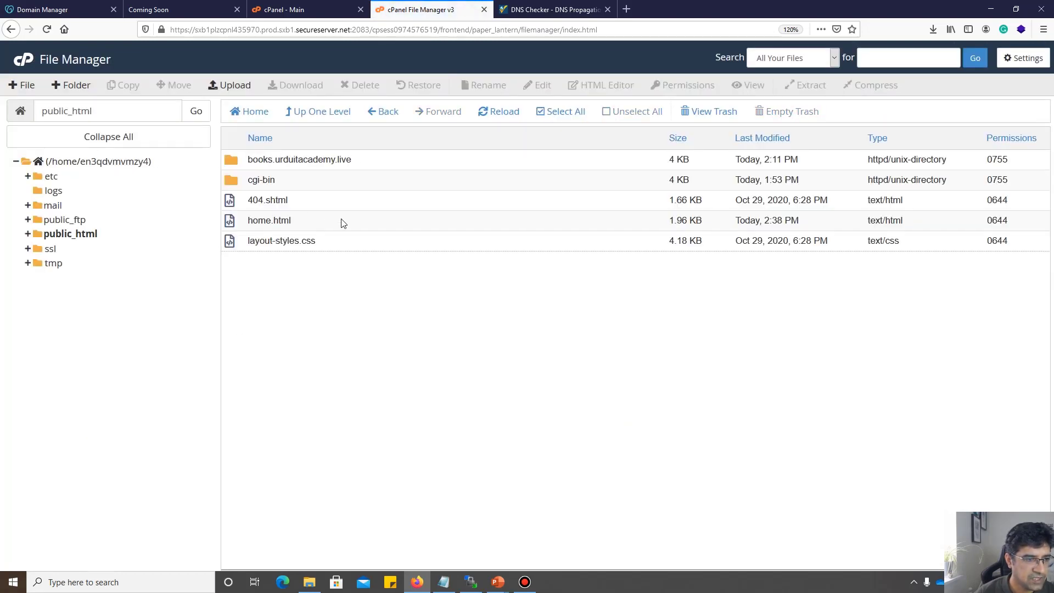
pyautogui.click(277, 221)
pyautogui.moveTo(235, 222); pyautogui.dragTo(245, 169)
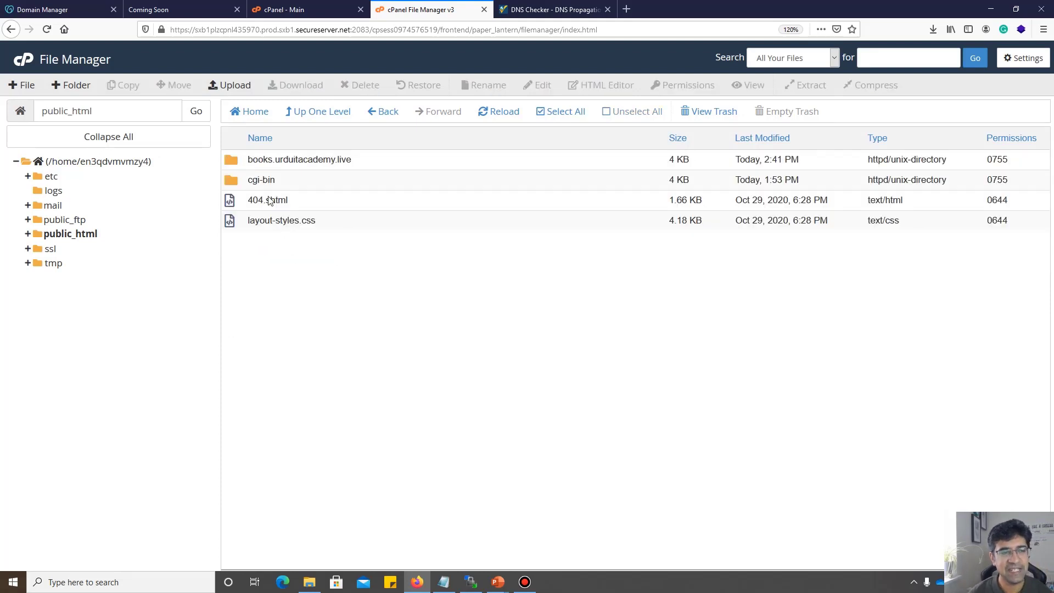
# Confirm home.html is inside books.urduitacademy.live, then rerun the whatsmydns.net lookup.
pyautogui.click(278, 162)
pyautogui.doubleClick(243, 163)
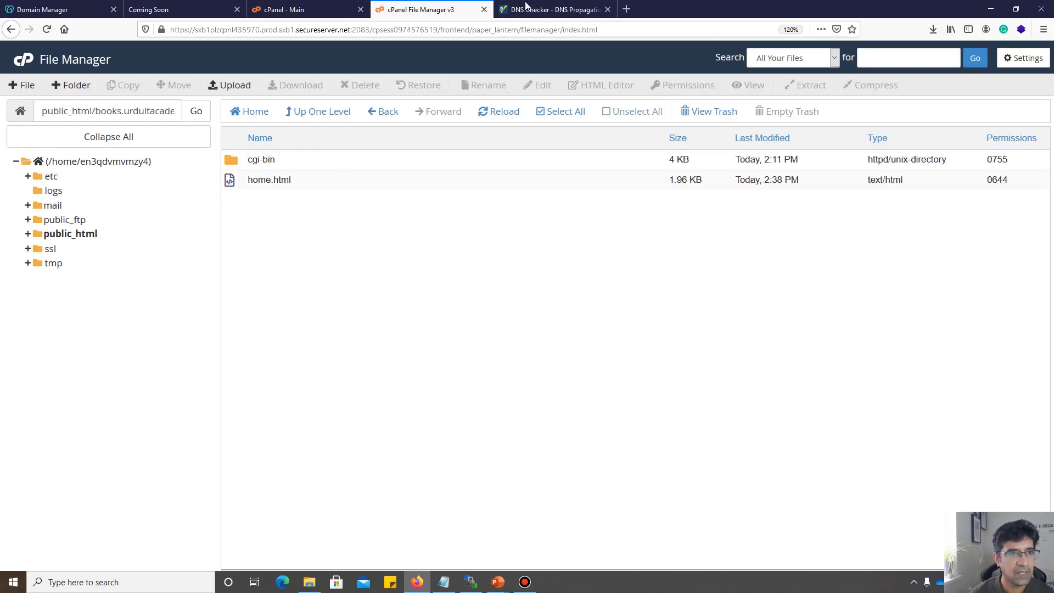
pyautogui.click(565, 9)
pyautogui.click(357, 138)
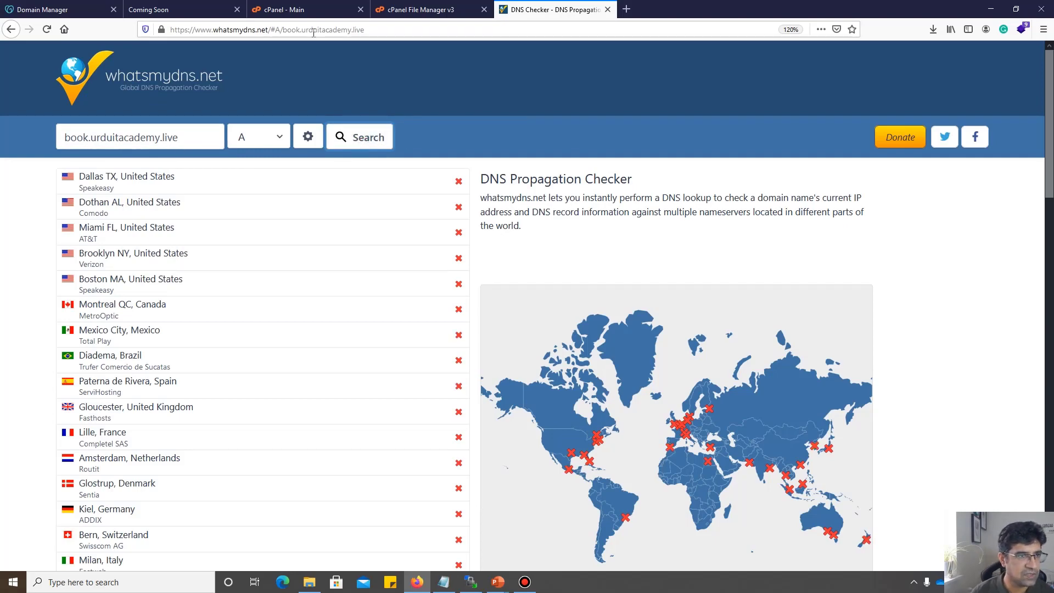
# Reload the domain's DNS records list in GoDaddy.
pyautogui.click(282, 8)
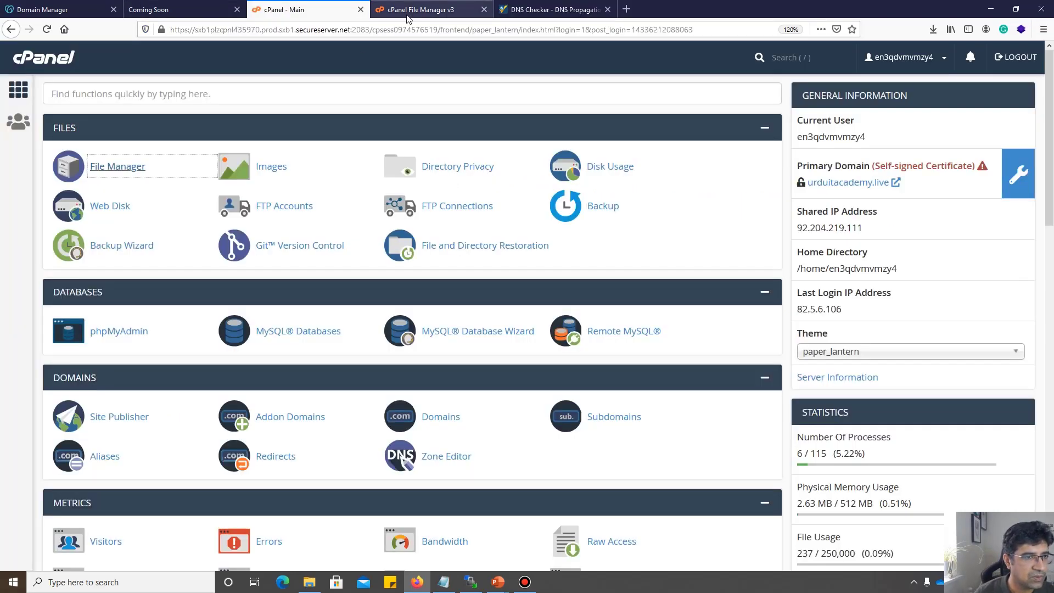
pyautogui.click(178, 15)
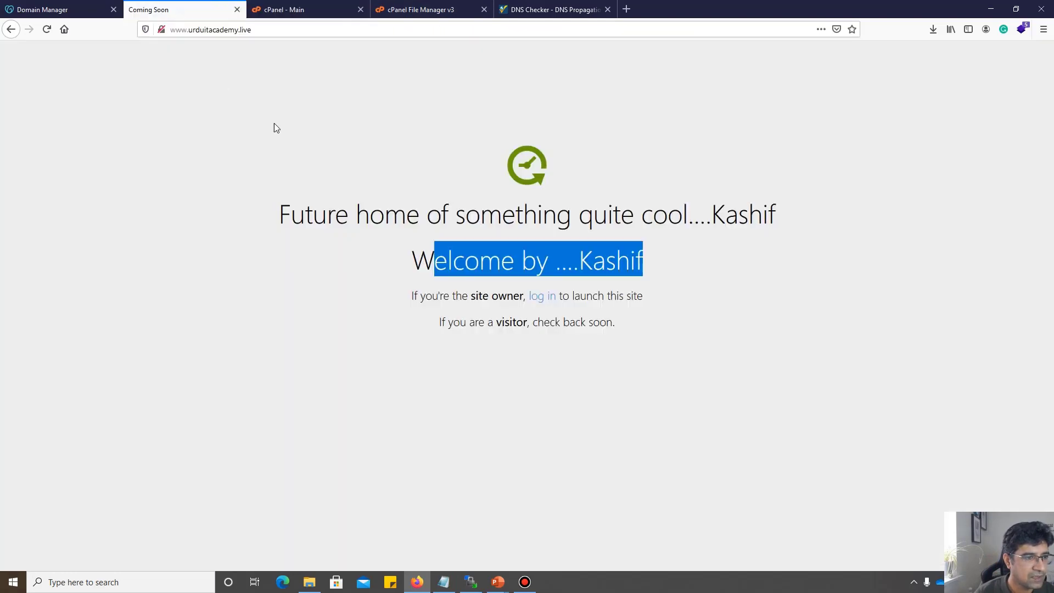
pyautogui.click(66, 7)
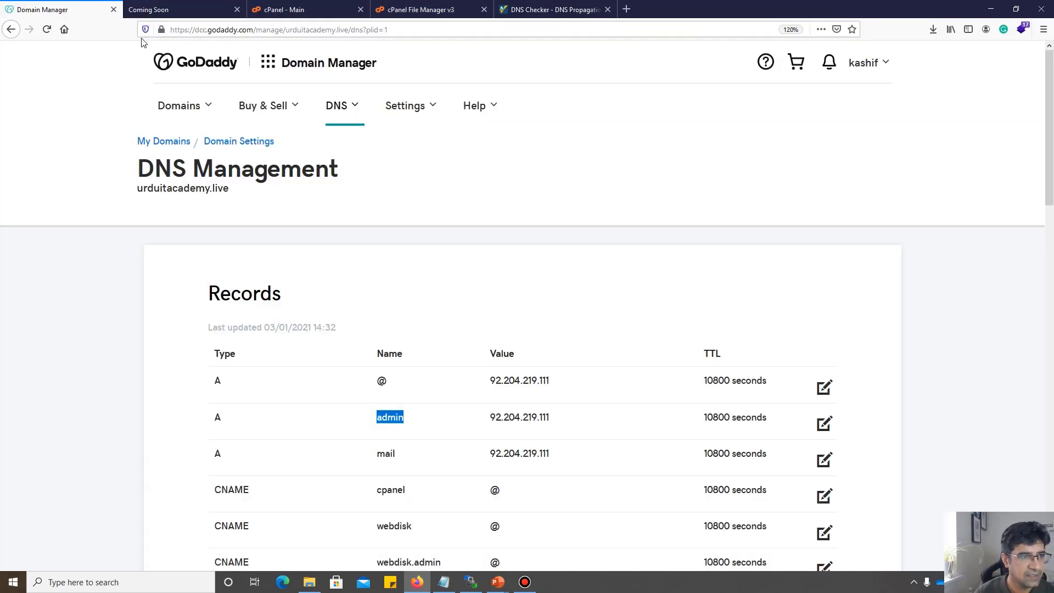
pyautogui.click(48, 30)
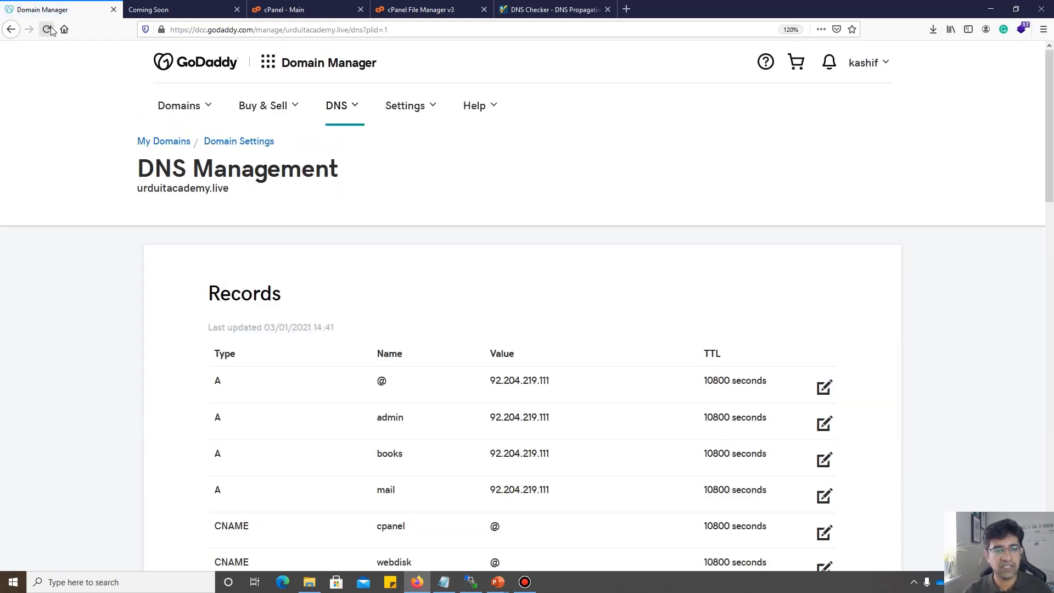
# Correct the whatsmydns.net query to books.urduitacademy.live and check its propagation.
pyautogui.click(541, 9)
pyautogui.click(87, 140)
pyautogui.write('s')
pyautogui.click(362, 138)
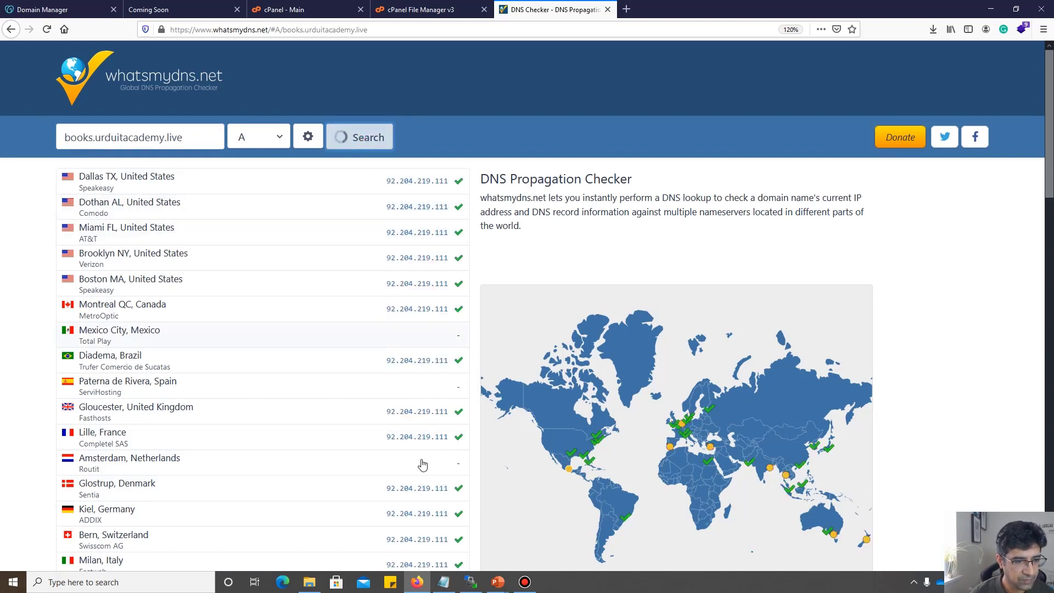
pyautogui.moveTo(196, 133); pyautogui.dragTo(61, 138)
pyautogui.hotkey('ctrl', 'c')
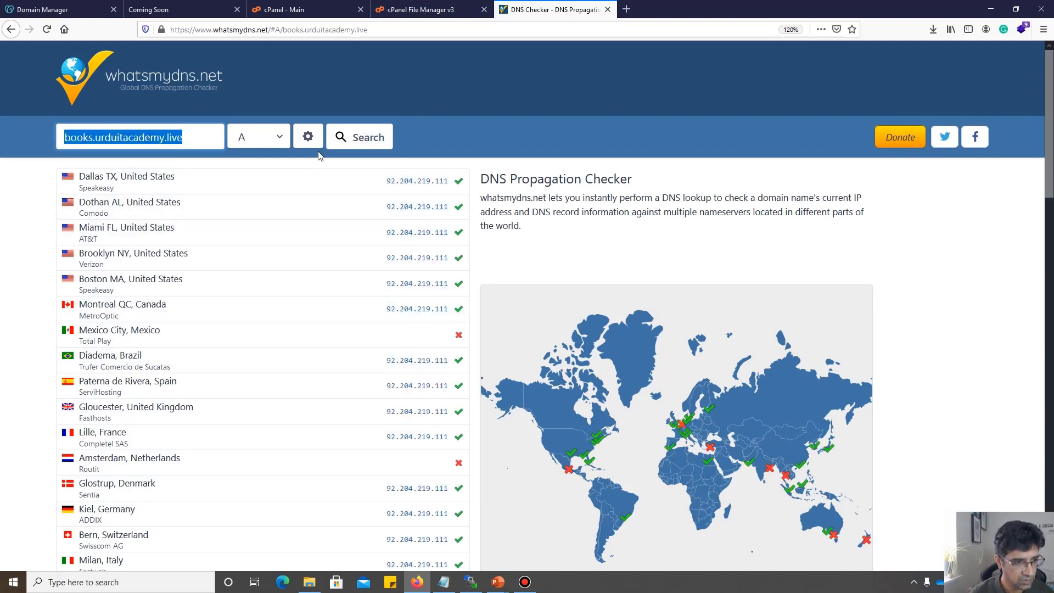
pyautogui.click(627, 11)
pyautogui.hotkey('ctrl', 'v')
pyautogui.press('Return')
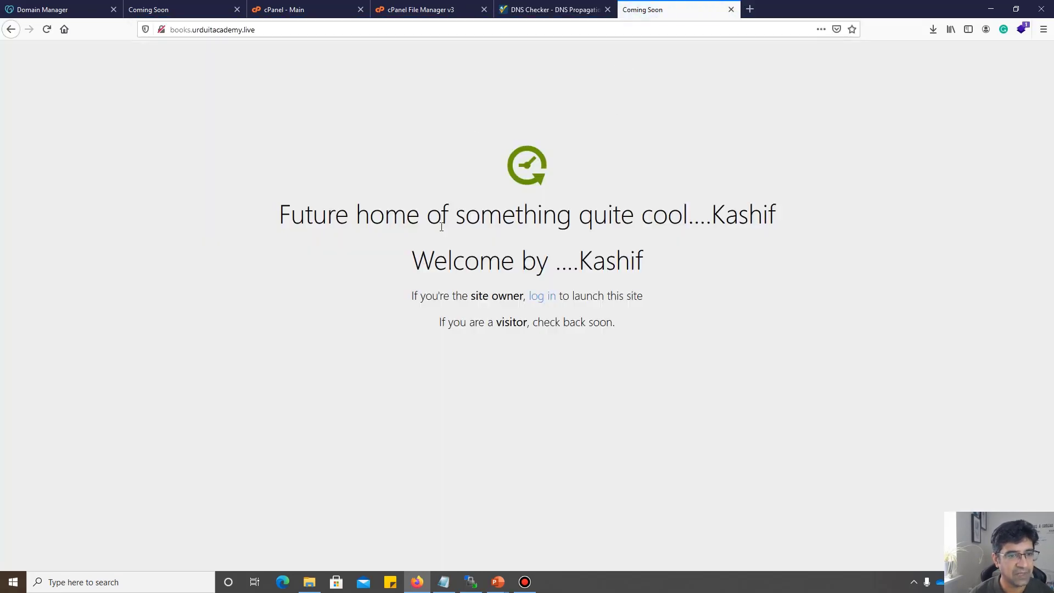
pyautogui.click(219, 11)
pyautogui.click(220, 29)
pyautogui.press('Return')
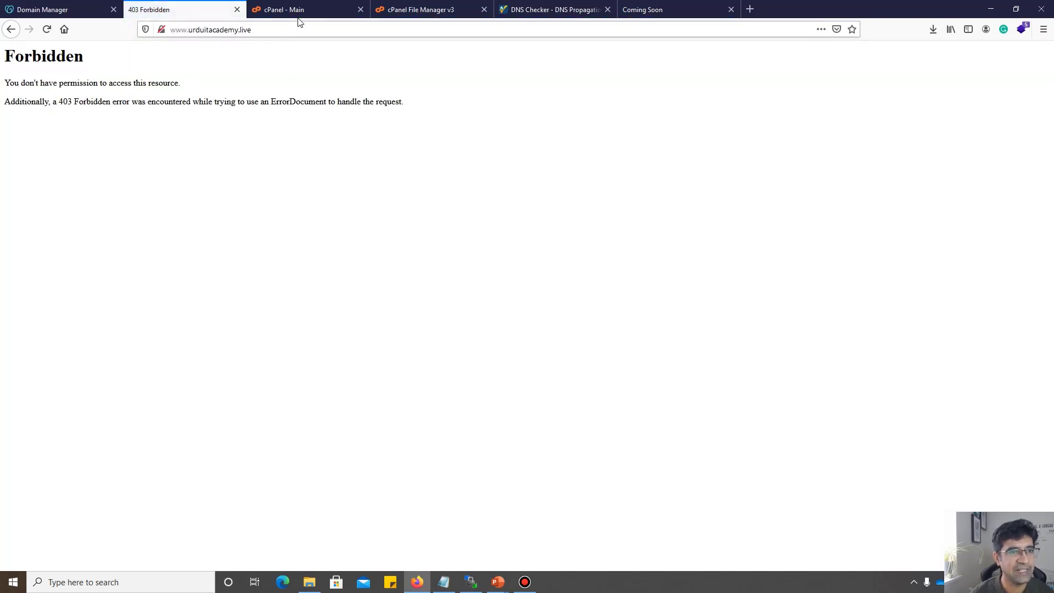
pyautogui.click(300, 13)
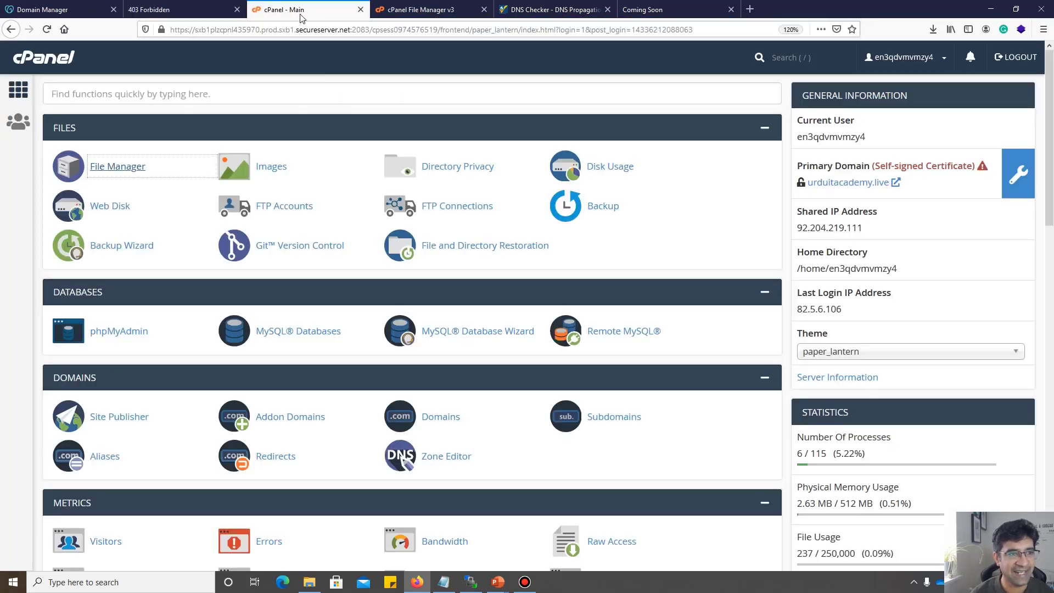
# Open public_html in File Manager and start an upload into it.
pyautogui.click(141, 168)
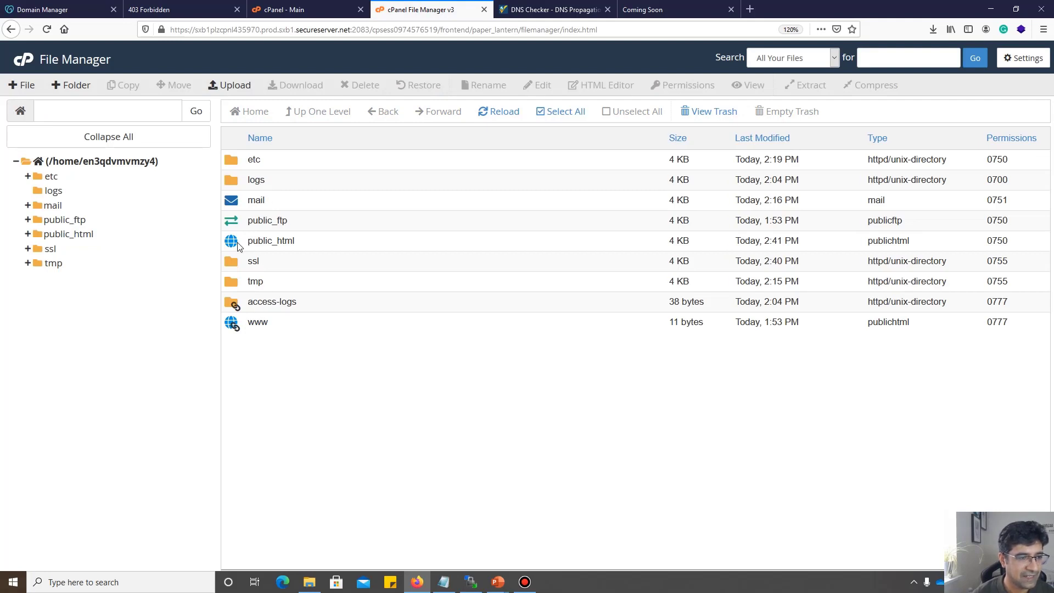
pyautogui.doubleClick(239, 246)
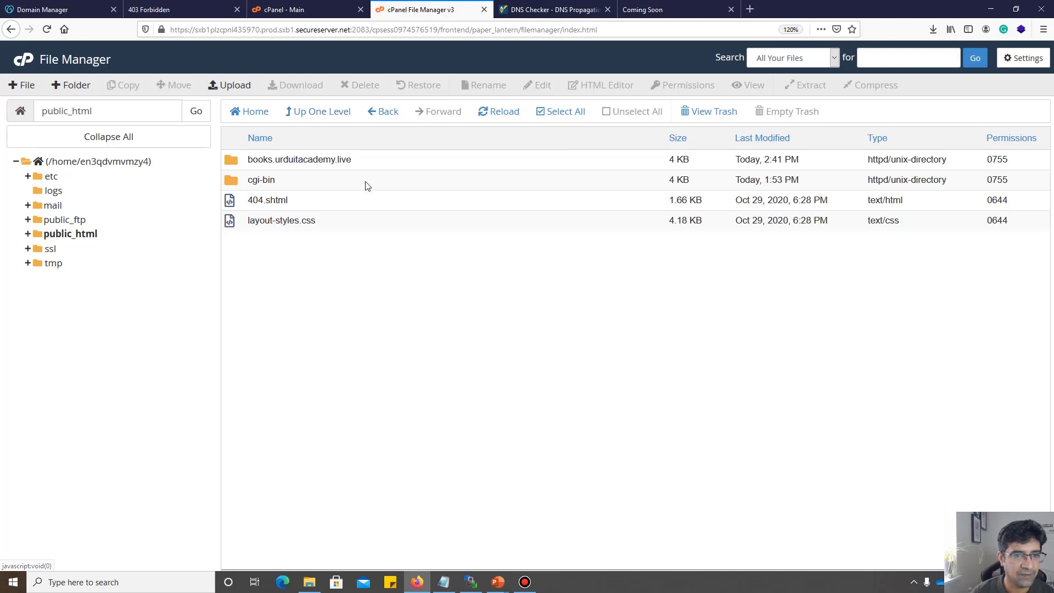
pyautogui.click(230, 85)
pyautogui.click(529, 274)
# Browse Desktop\welcomePage in the chooser, cancel it, and let welcomePage.rar (3.81 MB) finish uploading.
pyautogui.click(86, 93)
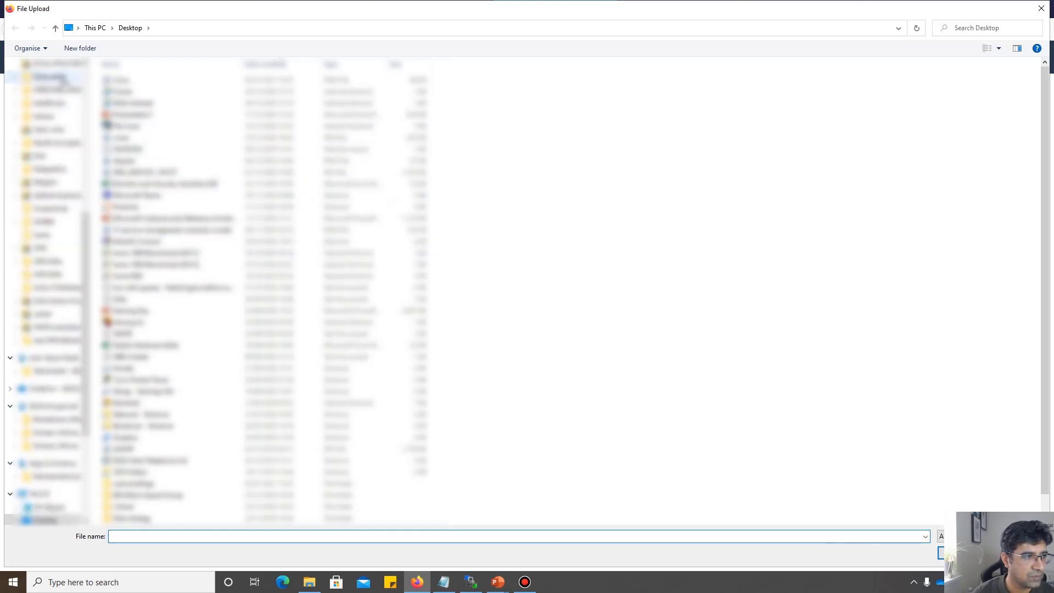
pyautogui.scroll(10, 49, 88)
pyautogui.click(52, 89)
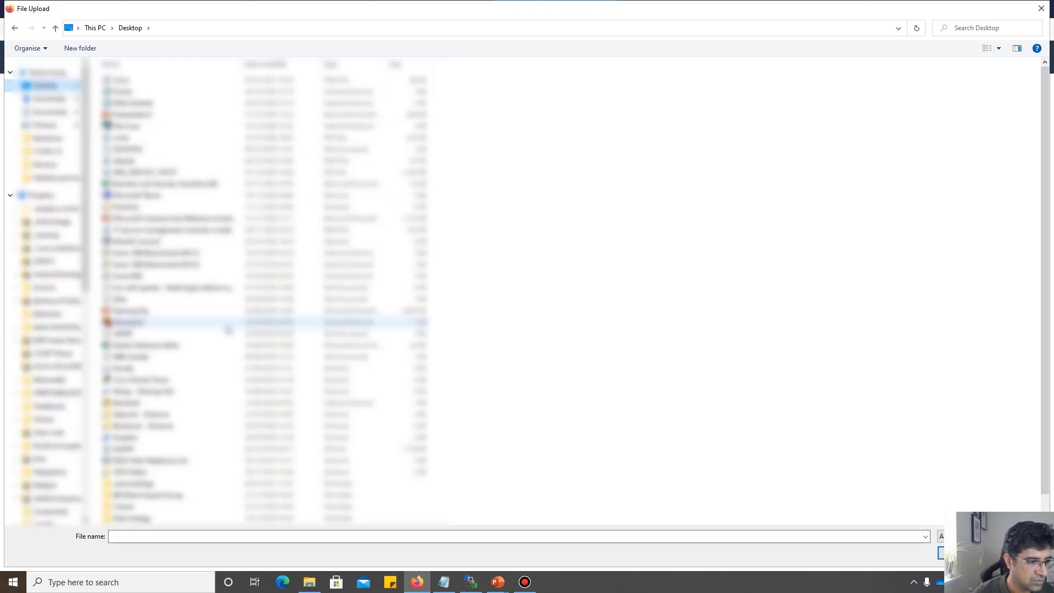
pyautogui.scroll(-3, 229, 331)
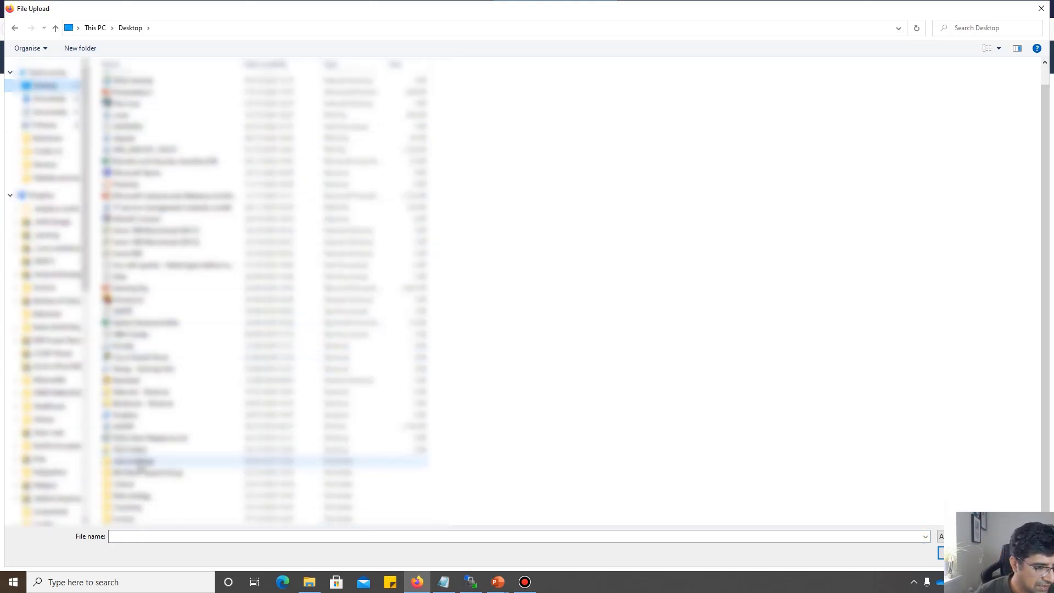
pyautogui.doubleClick(126, 461)
pyautogui.click(135, 126)
pyautogui.click(131, 91)
pyautogui.click(129, 81)
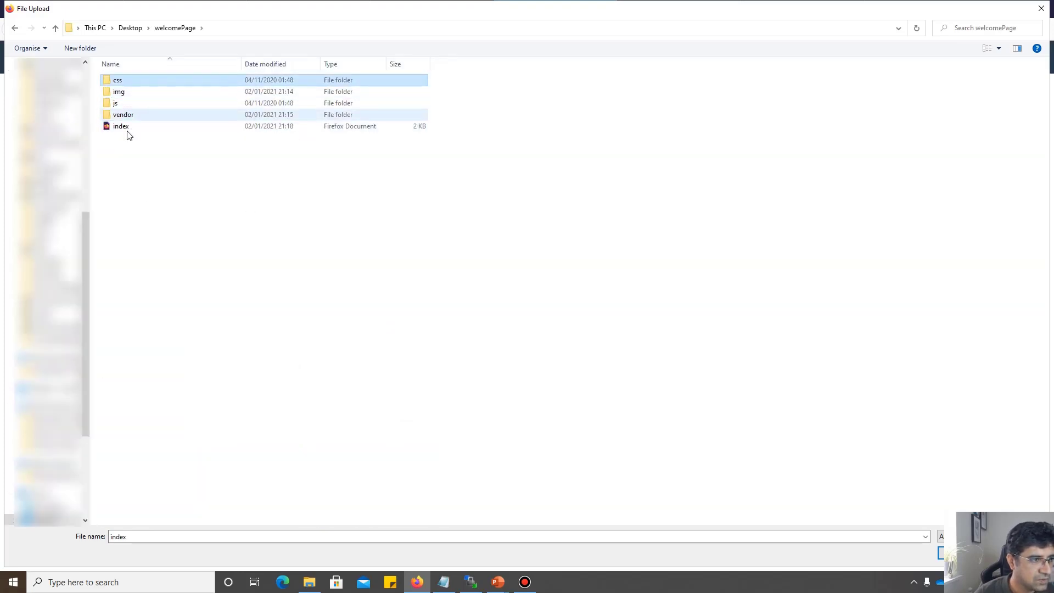
pyautogui.click(128, 128)
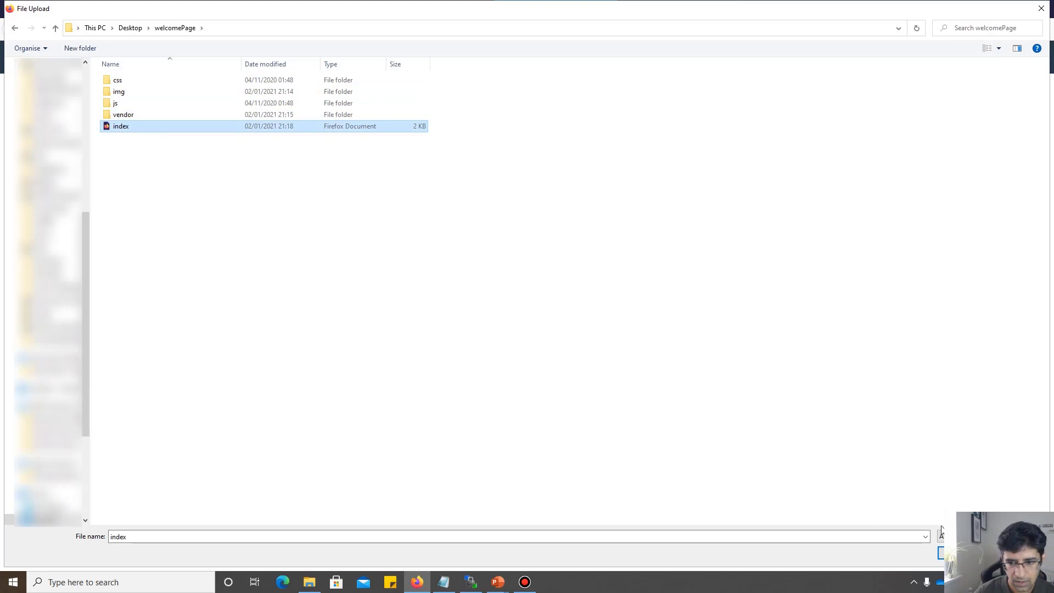
pyautogui.click(128, 80)
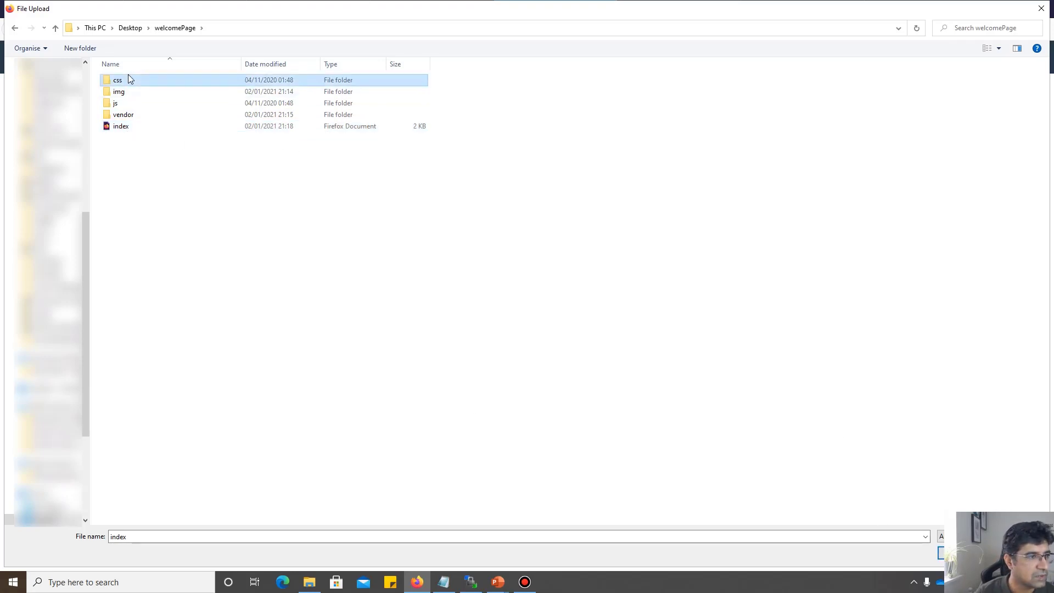
pyautogui.click(1016, 553)
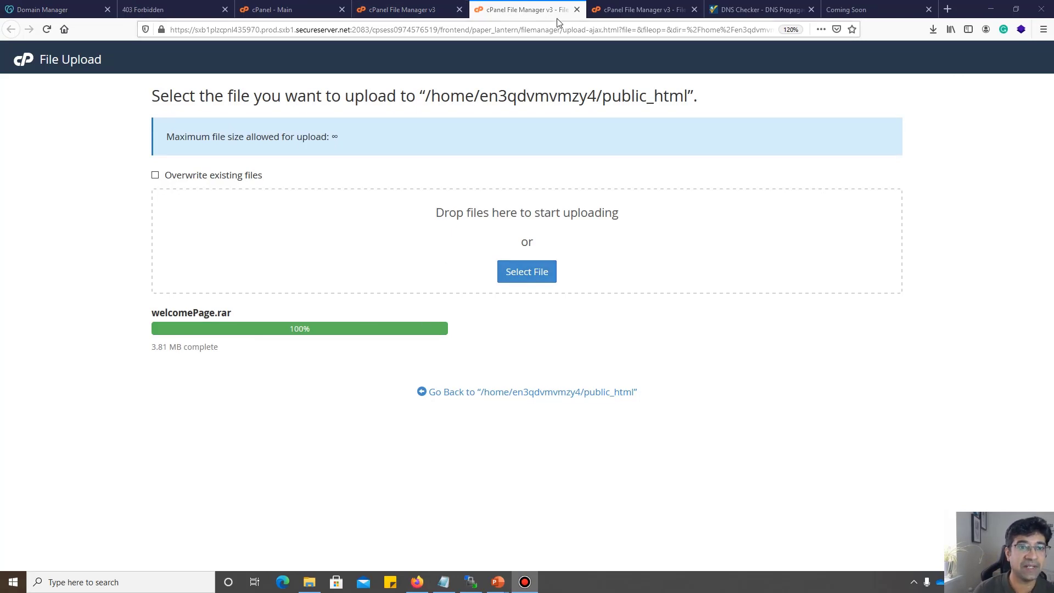
pyautogui.click(409, 9)
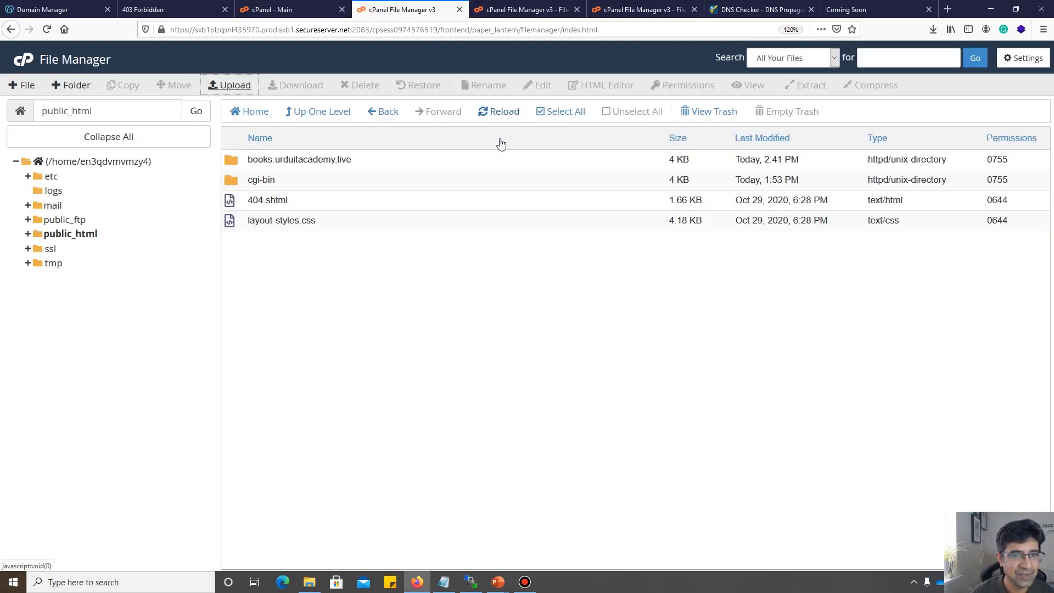
# Attempt to extract welcomePage.rar into public_html and dismiss the unsupported-archive error.
pyautogui.click(48, 28)
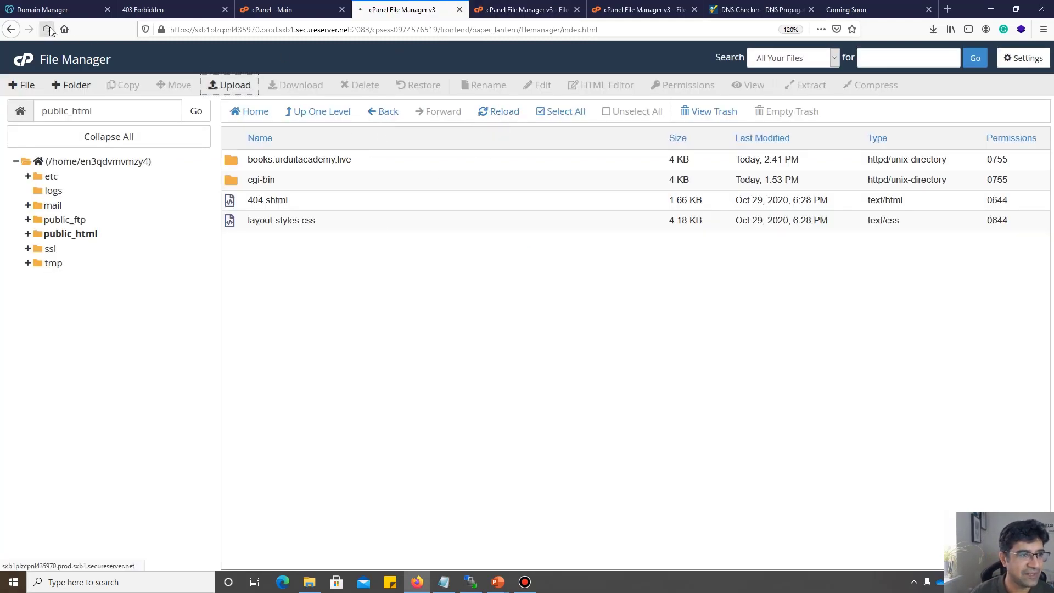
pyautogui.click(245, 246)
pyautogui.doubleClick(246, 245)
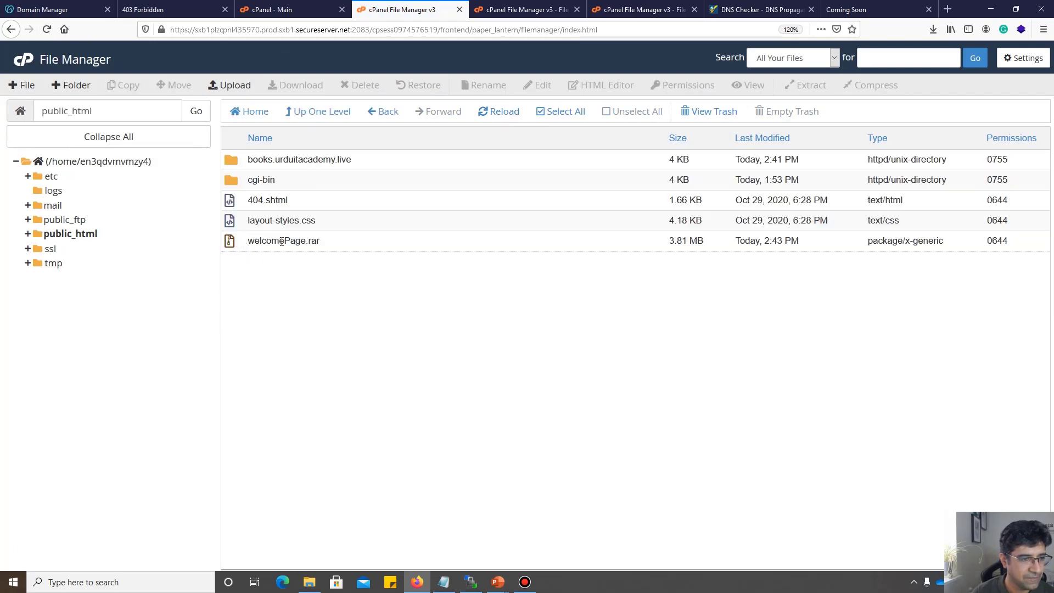
pyautogui.click(258, 249)
pyautogui.rightClick(271, 245)
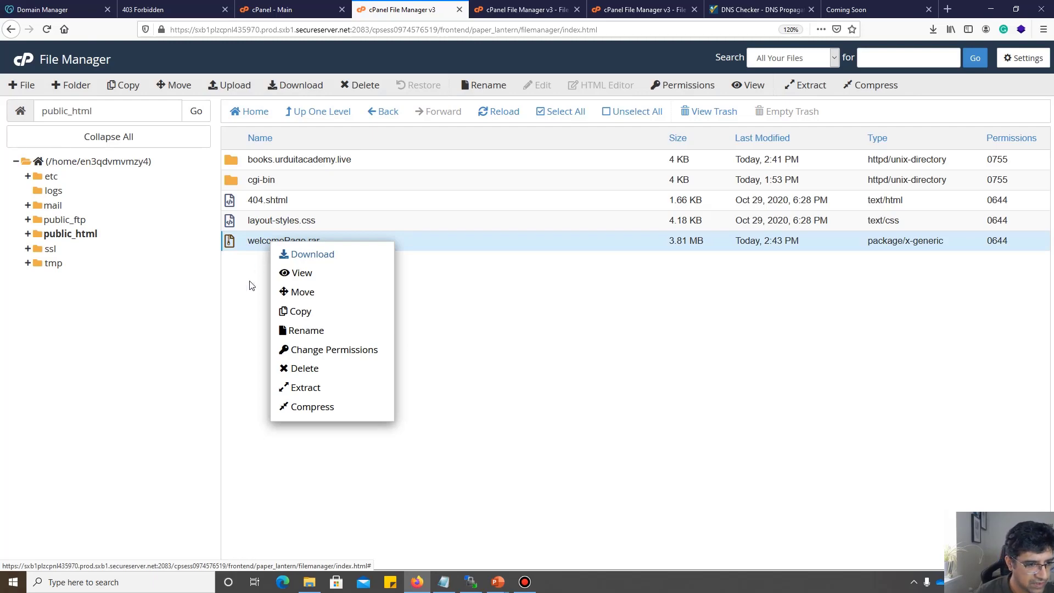
pyautogui.click(317, 390)
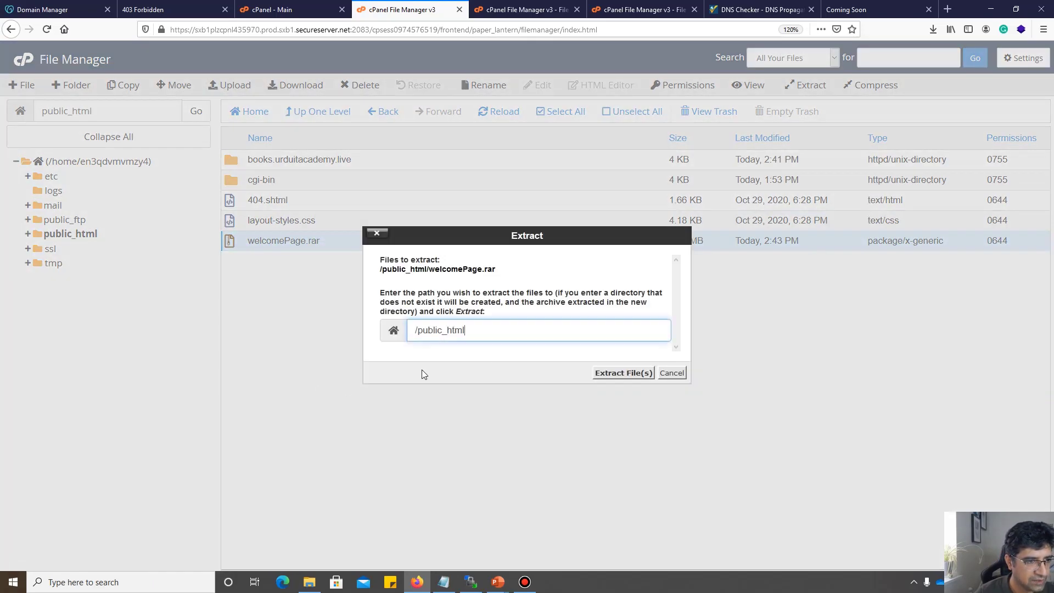
pyautogui.click(612, 375)
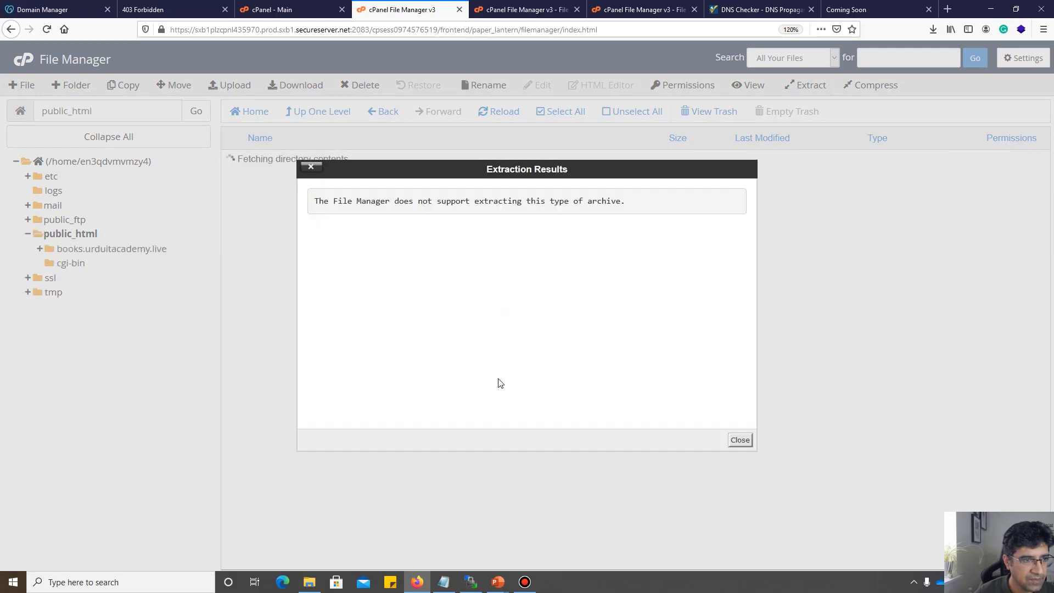
pyautogui.click(740, 439)
# Delete welcomePage.rar, moving it to the trash.
pyautogui.click(275, 246)
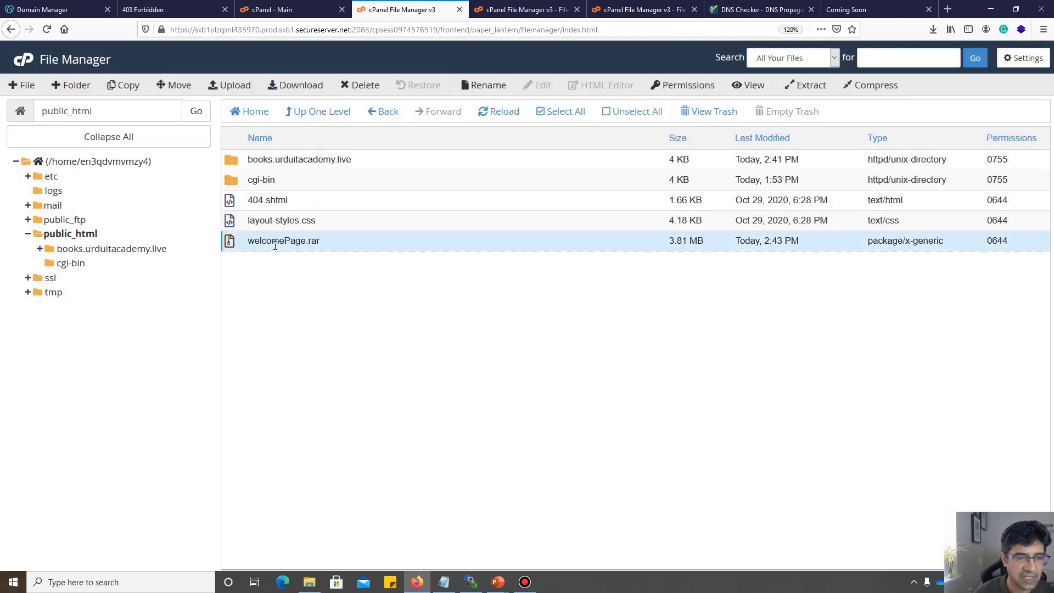
pyautogui.click(357, 85)
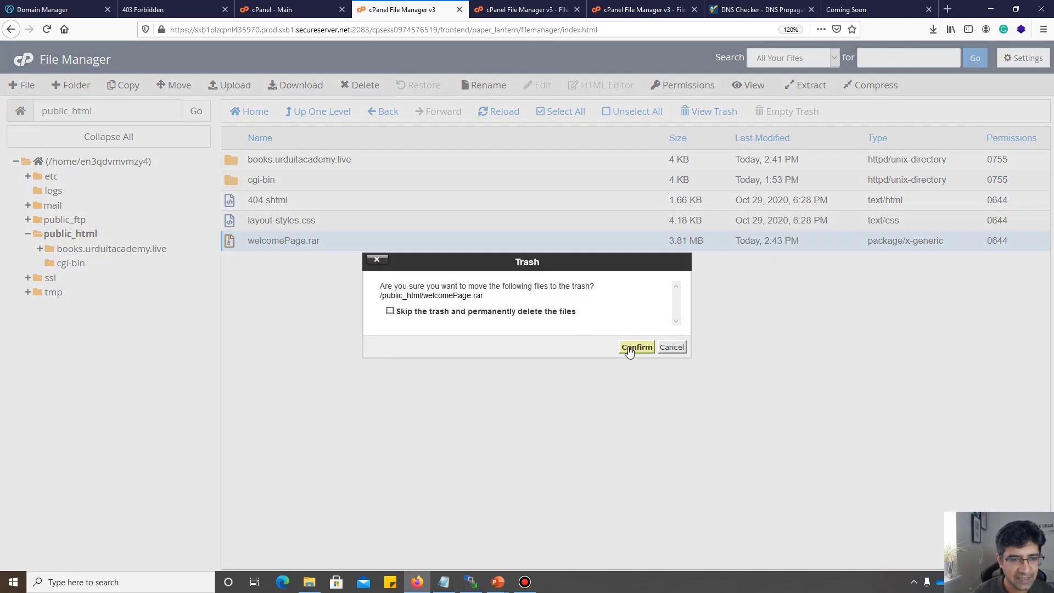
pyautogui.click(636, 347)
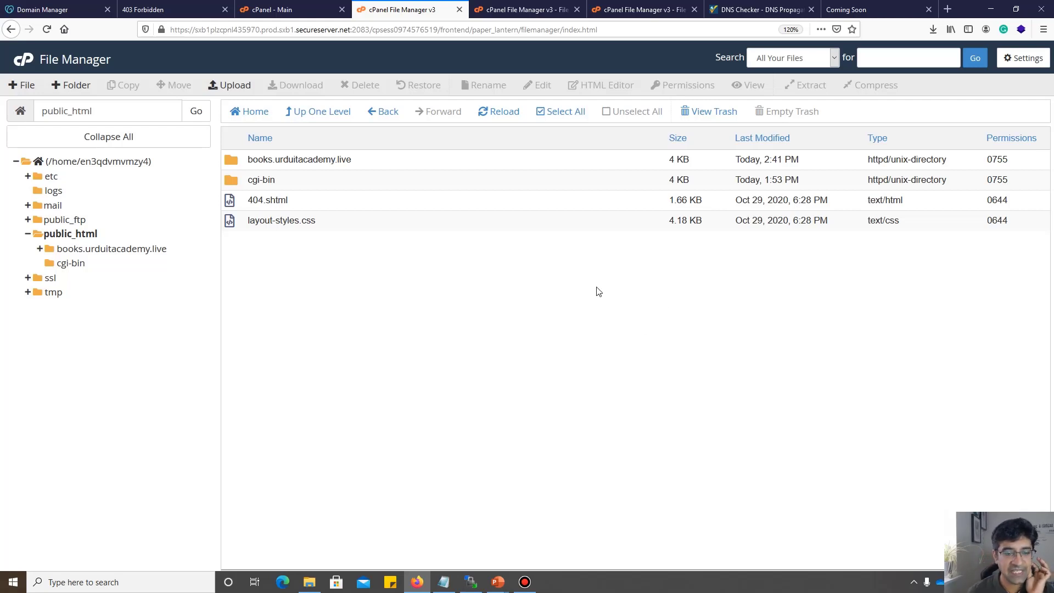
# In WinSCP, refresh remote public_html and browse locally to Desktop\welcomePage.
pyautogui.click(474, 581)
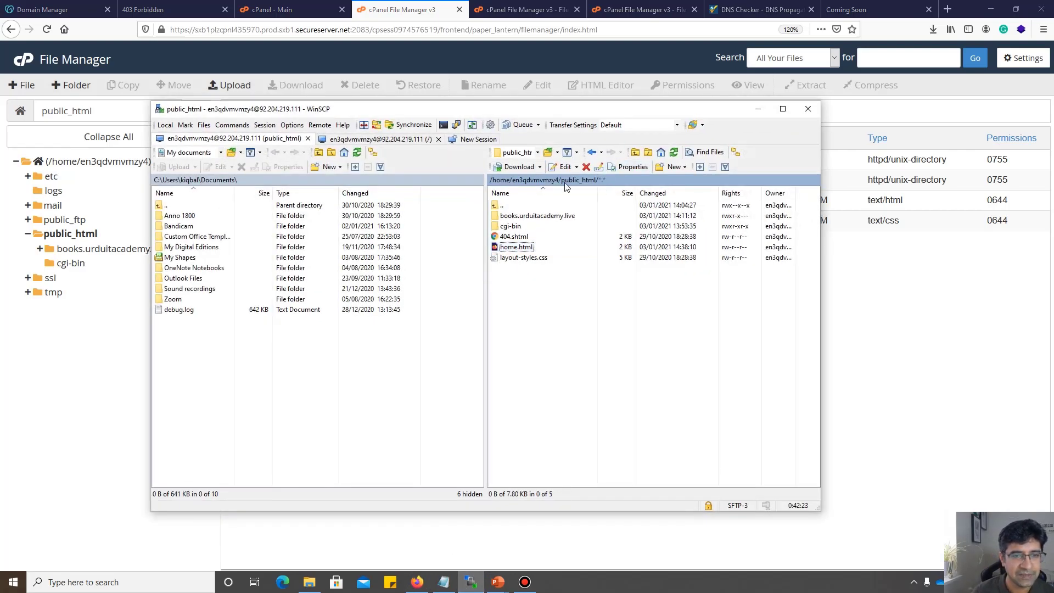
pyautogui.click(675, 152)
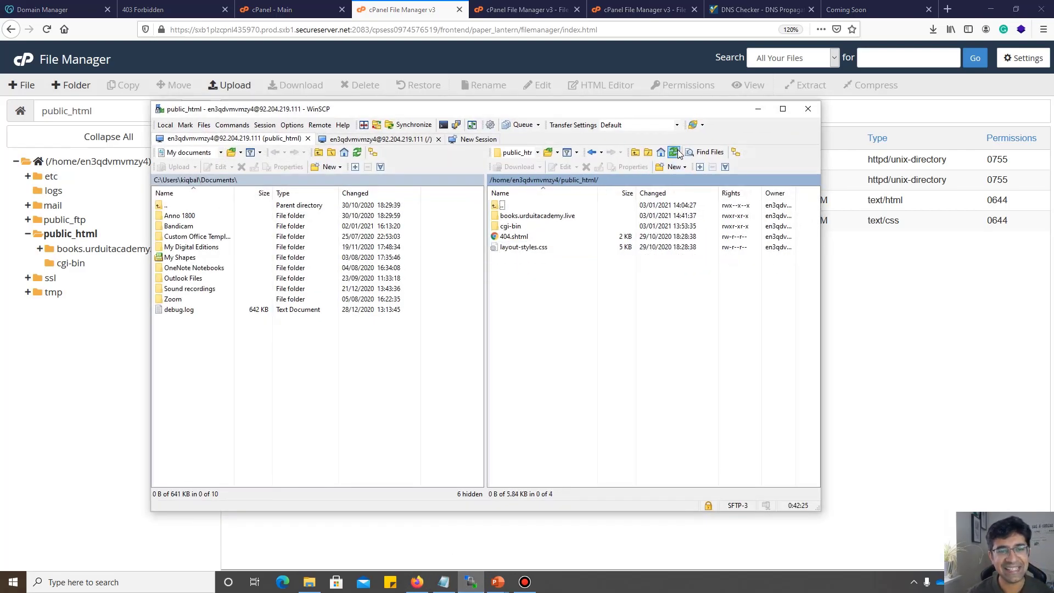
pyautogui.click(193, 181)
pyautogui.doubleClick(184, 278)
pyautogui.doubleClick(181, 268)
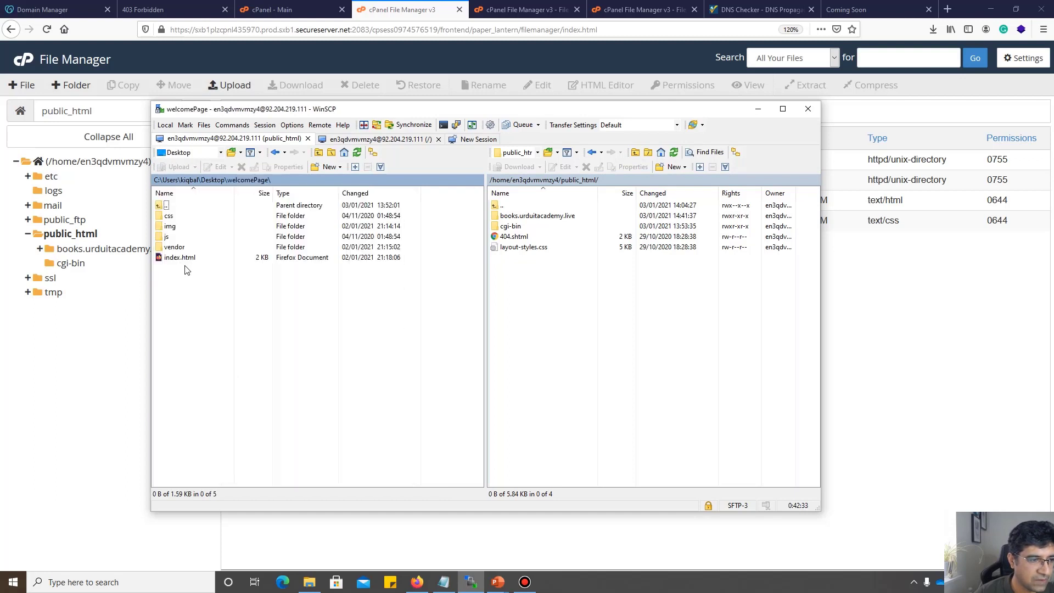
# Upload css, img, js, vendor and index.html from welcomePage into remote public_html.
pyautogui.click(167, 216)
pyautogui.keyDown('shift'); pyautogui.click(175, 255); pyautogui.keyUp('shift')
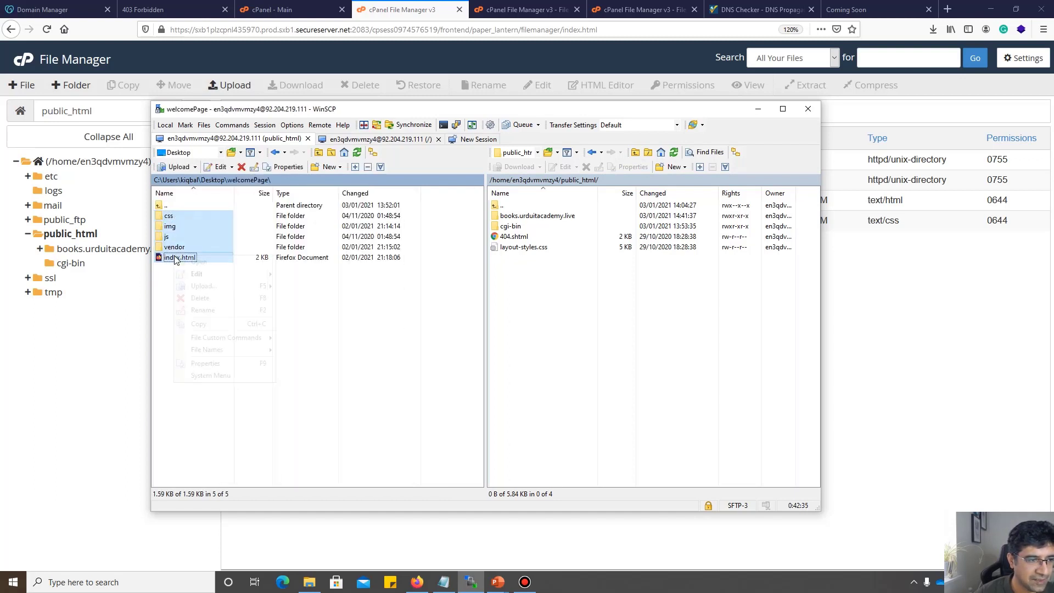
pyautogui.rightClick(174, 256)
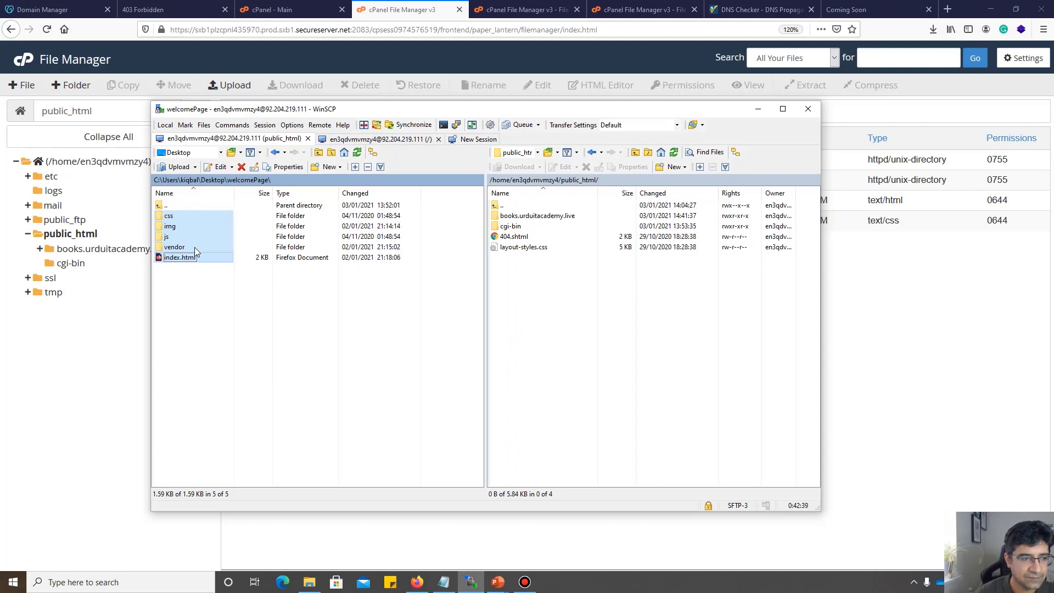
pyautogui.moveTo(411, 292); pyautogui.dragTo(569, 328)
pyautogui.click(507, 344)
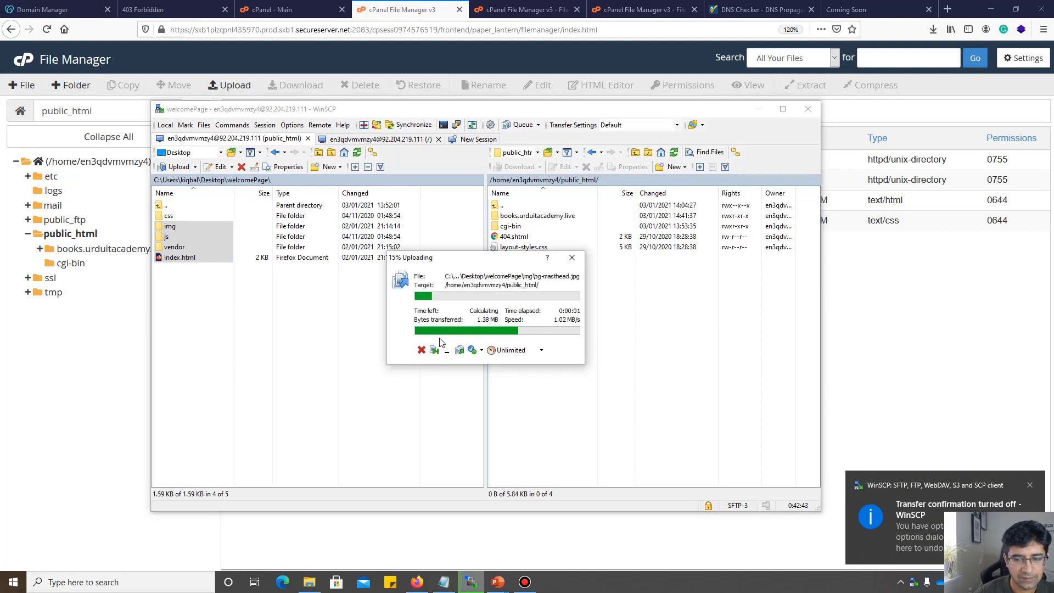
pyautogui.click(1031, 485)
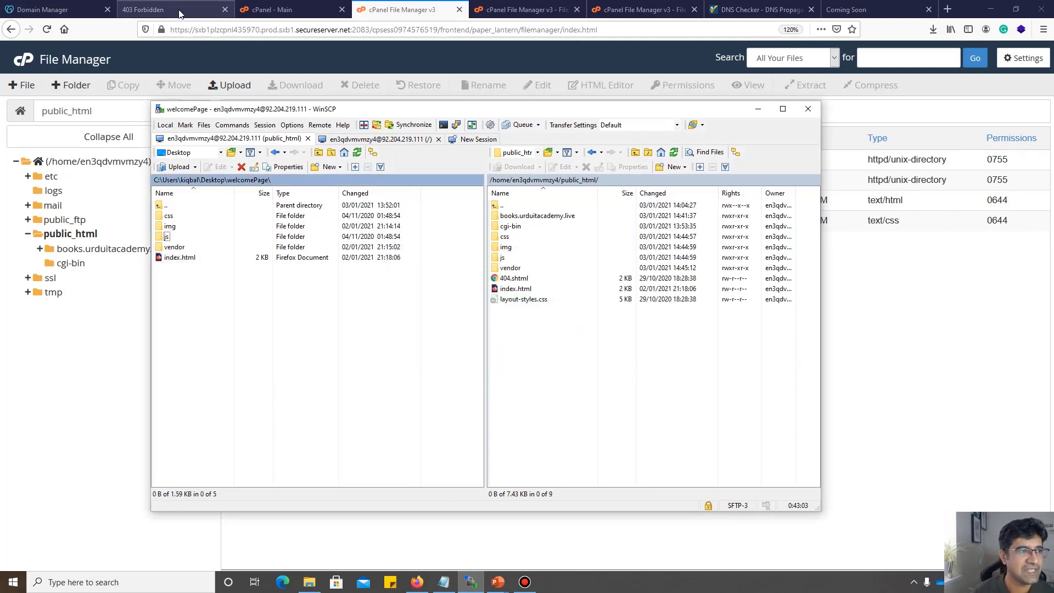
pyautogui.click(397, 8)
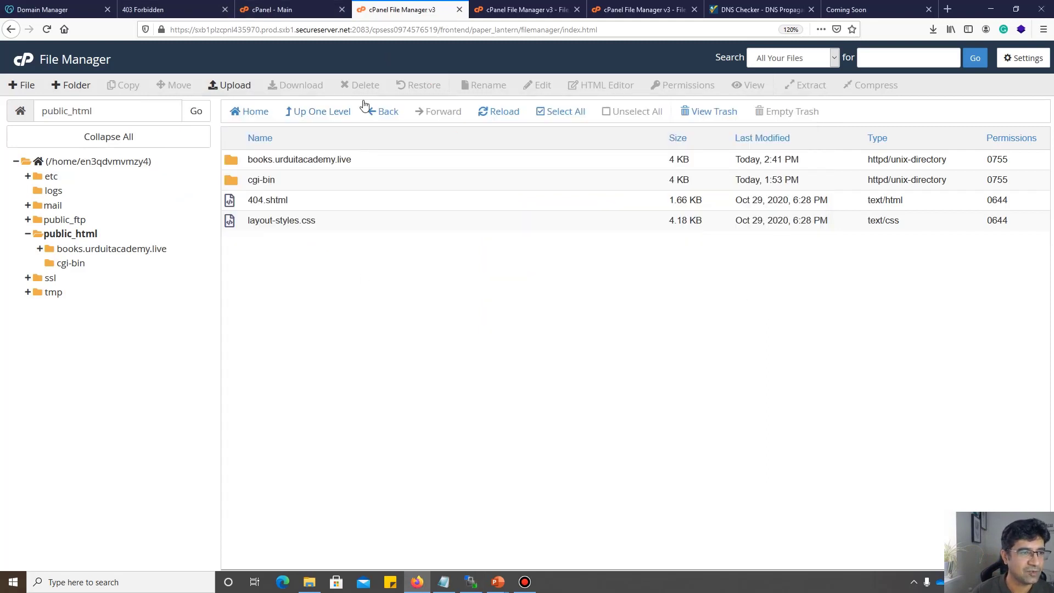
# Reload urduitacademy.live to see the welcome page and test its URDU IT Academy link.
pyautogui.click(47, 30)
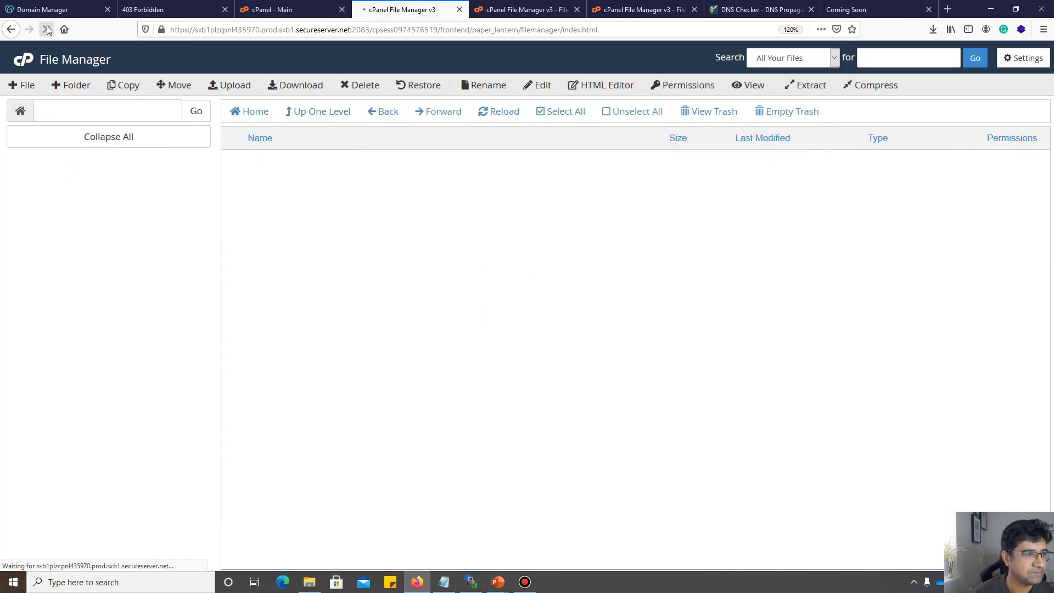
pyautogui.doubleClick(237, 246)
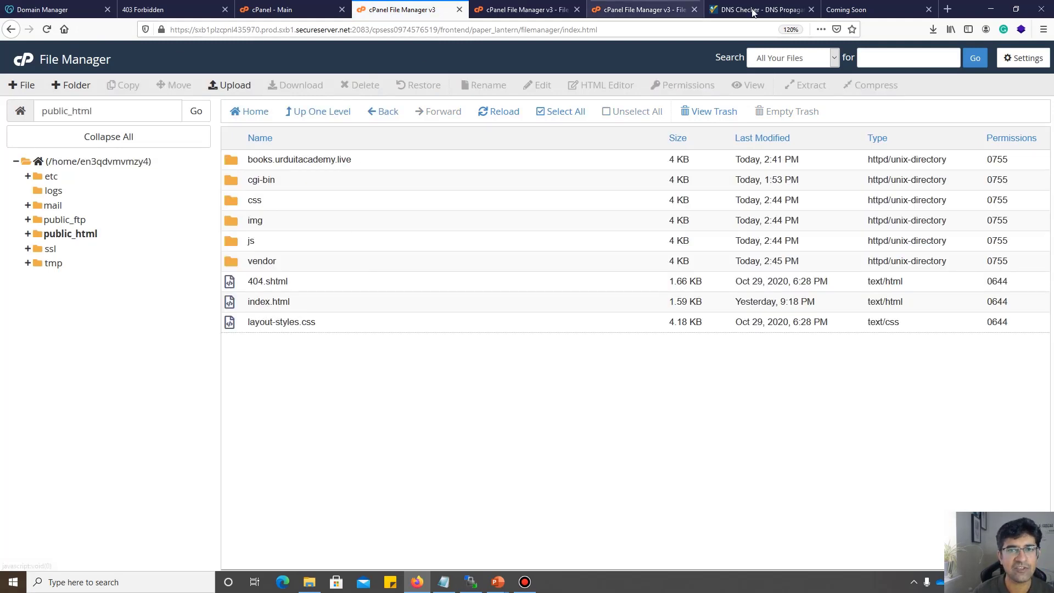
pyautogui.click(199, 11)
pyautogui.click(212, 32)
pyautogui.press('Return')
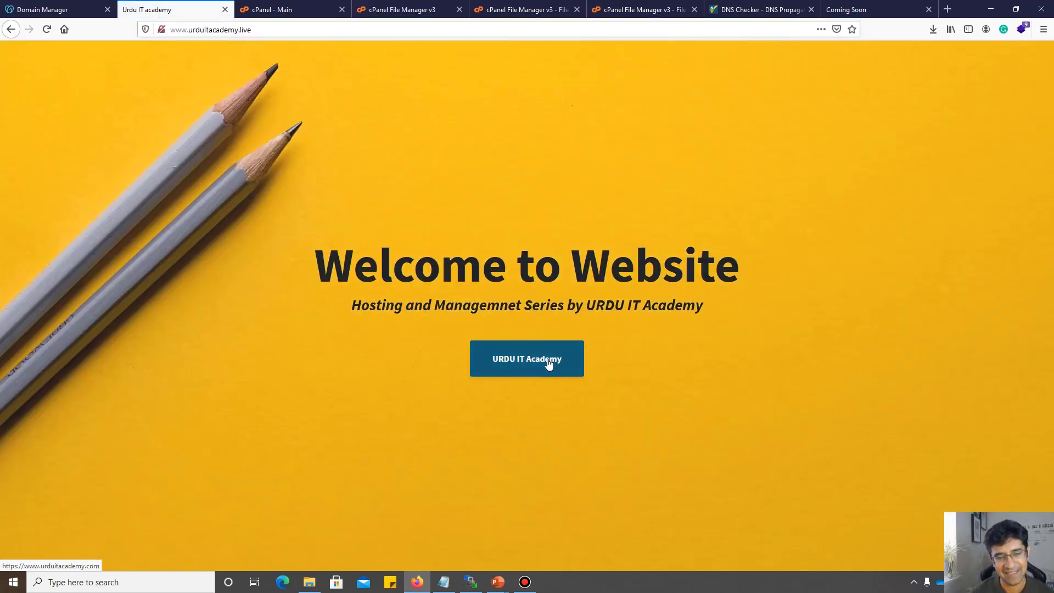
pyautogui.click(549, 363)
pyautogui.hotkey('alt', 'Left')
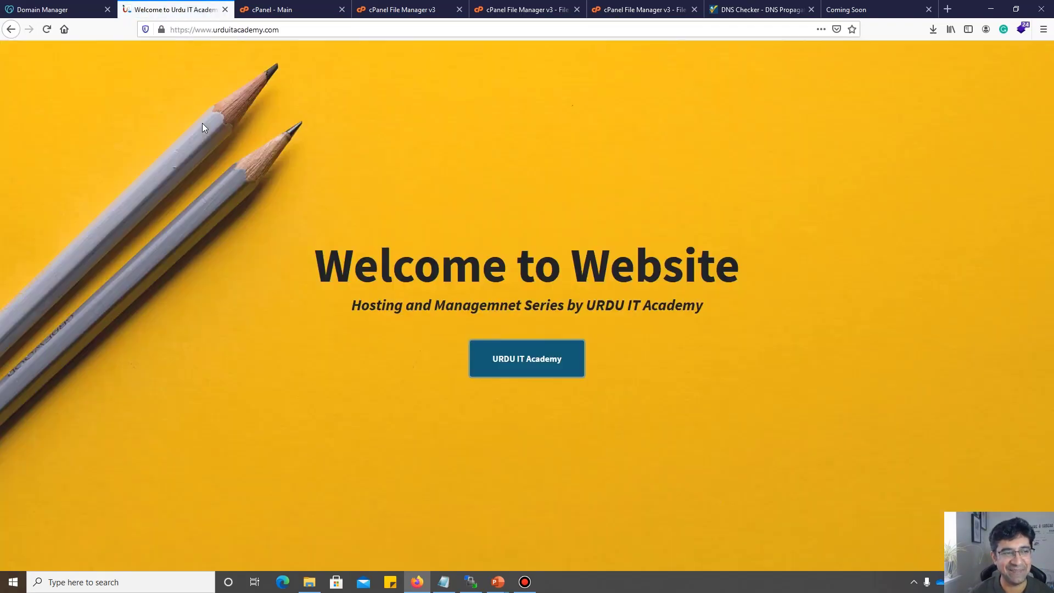
pyautogui.click(547, 365)
pyautogui.hotkey('alt', 'Left')
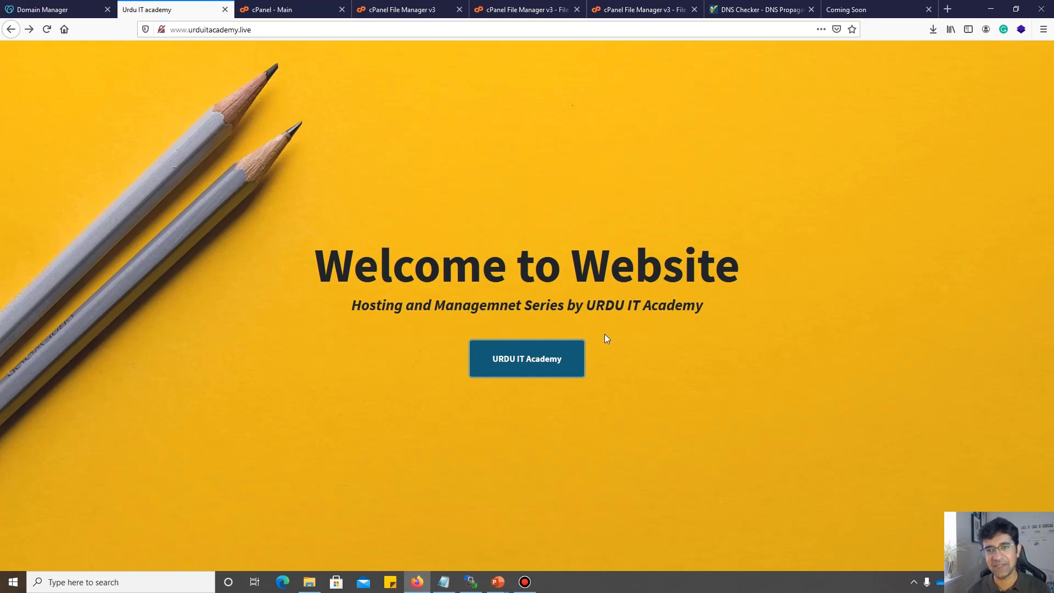
# Compare the books.urduitacademy.live Coming Soon page with the Urdu IT academy tab.
pyautogui.click(854, 7)
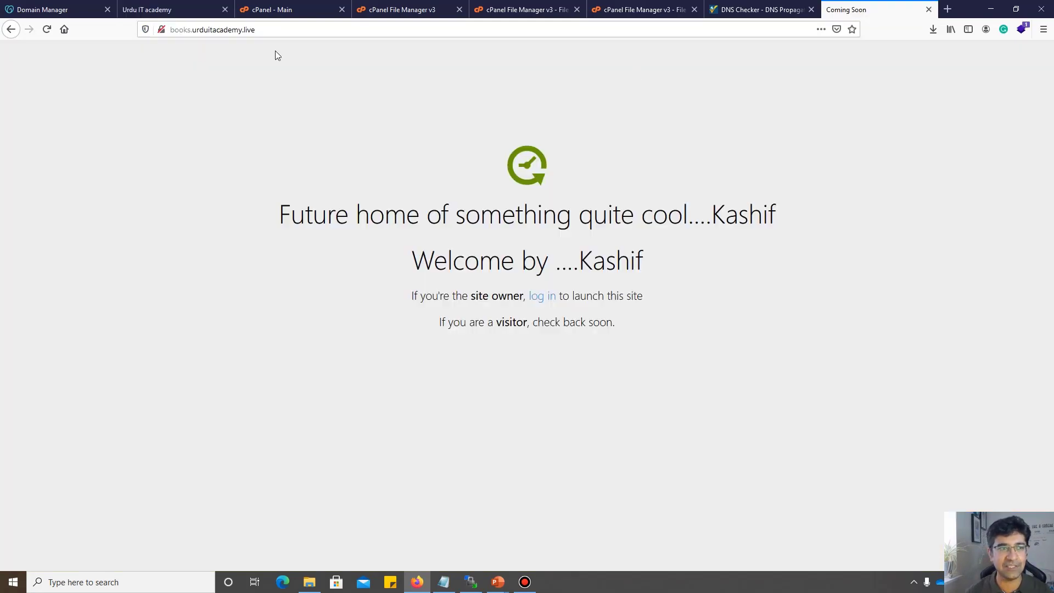
pyautogui.click(256, 31)
pyautogui.press('Escape')
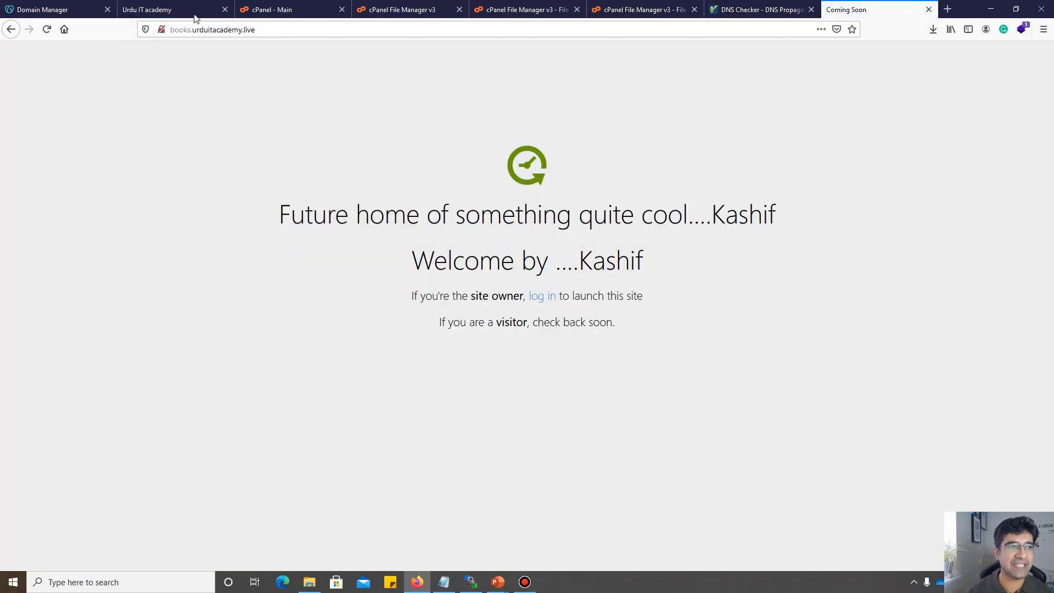
pyautogui.click(195, 12)
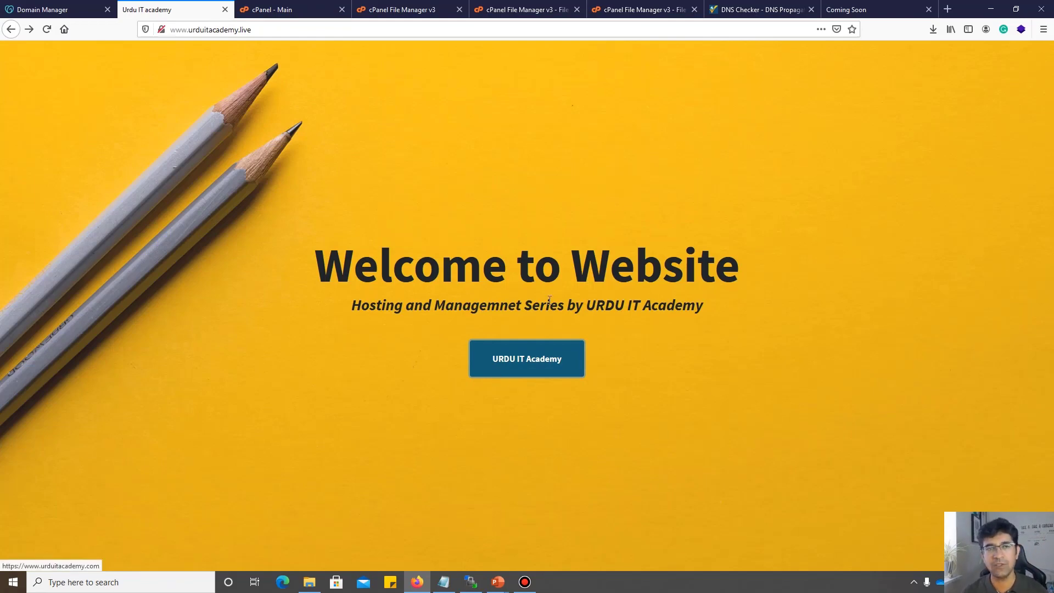
pyautogui.click(861, 10)
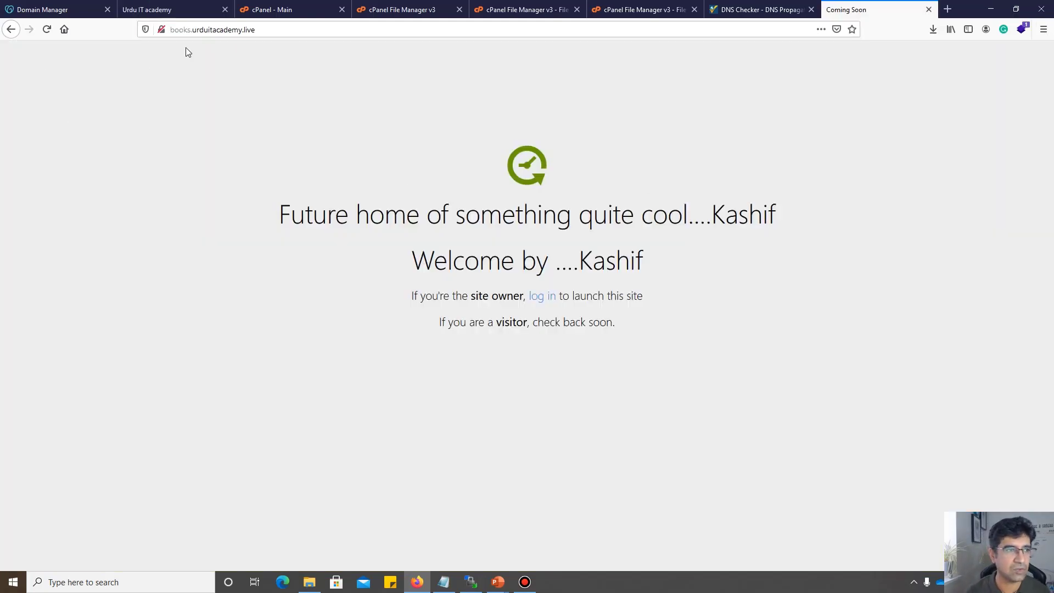
pyautogui.click(285, 10)
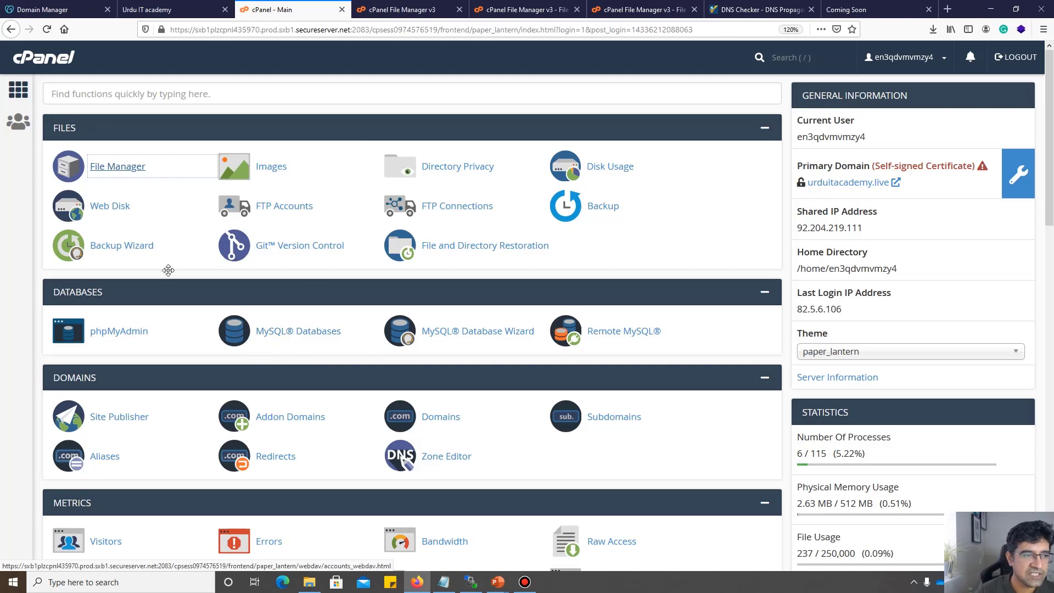
# Open public_html in File Manager to list the uploaded css, img, js, vendor and index.html.
pyautogui.click(114, 166)
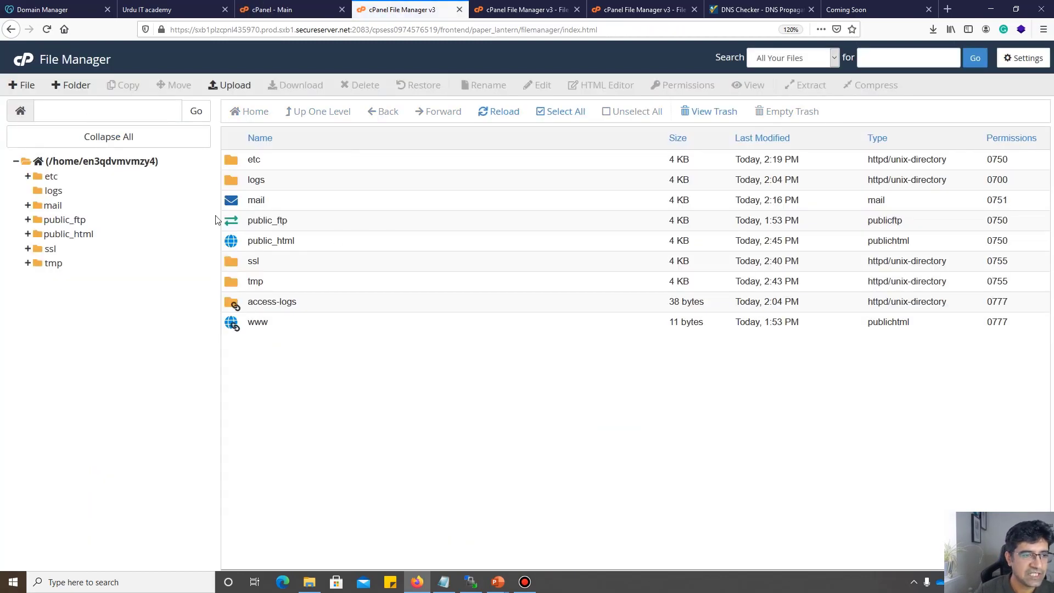
pyautogui.doubleClick(249, 225)
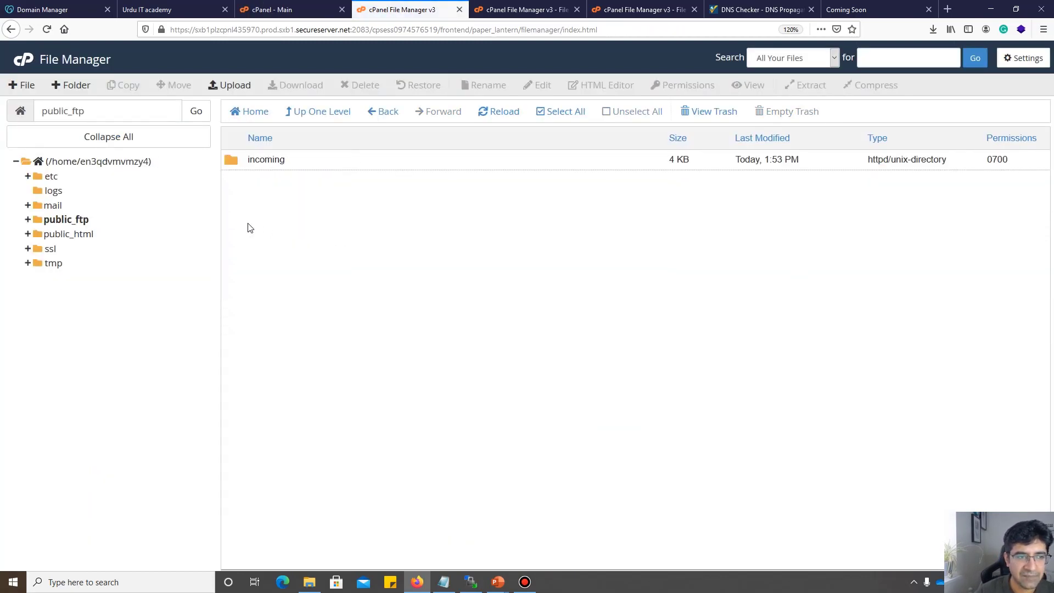
pyautogui.hotkey('alt', 'Left')
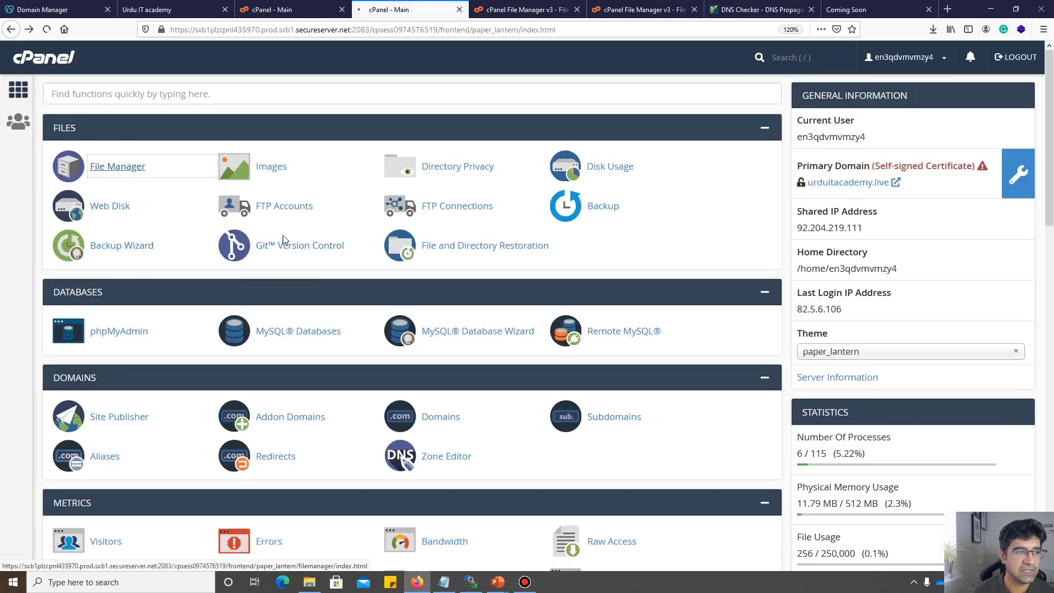
pyautogui.click(107, 169)
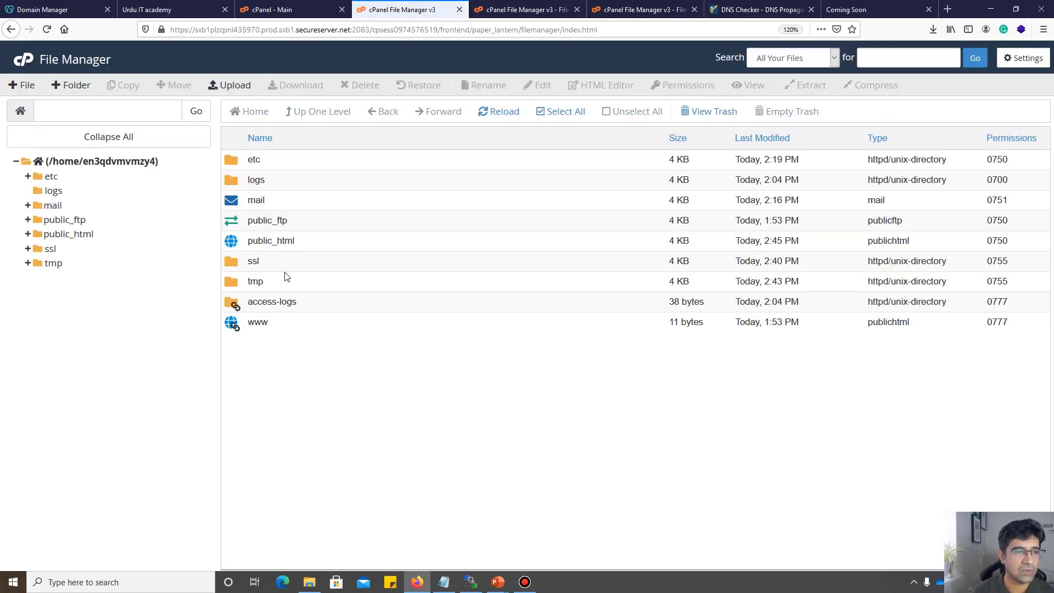
pyautogui.doubleClick(240, 243)
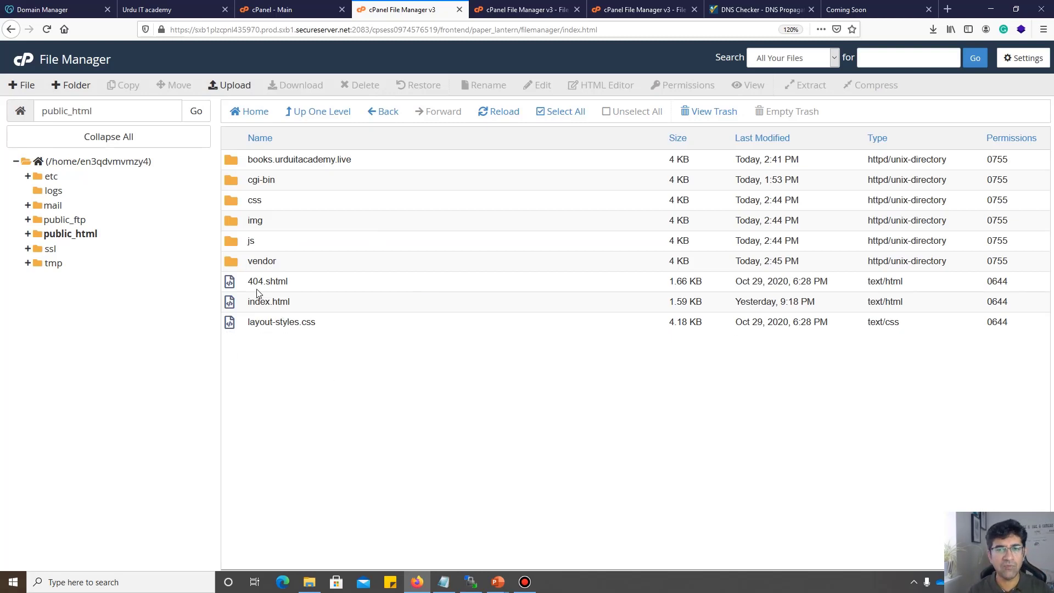
# Visit Subdomains from the cPanel home, then open User Manager from the sidebar.
pyautogui.click(26, 62)
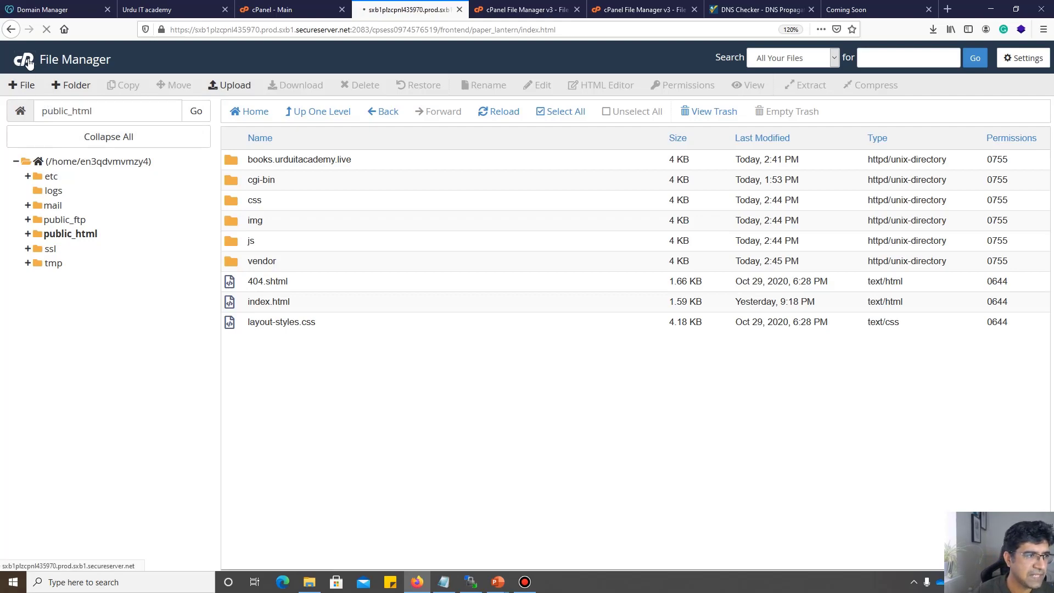
pyautogui.scroll(-3, 324, 371)
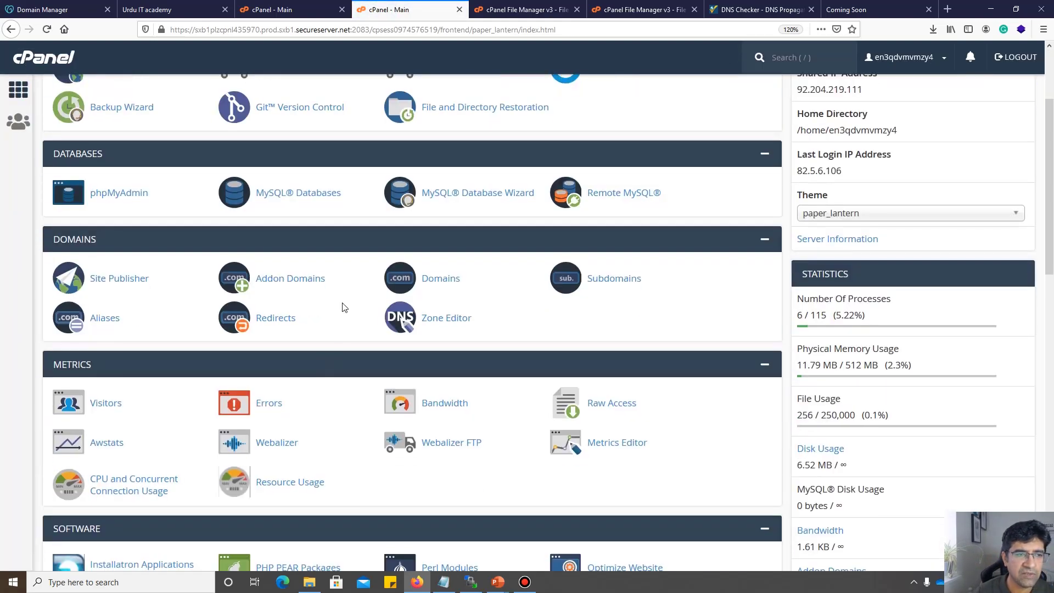
pyautogui.click(609, 278)
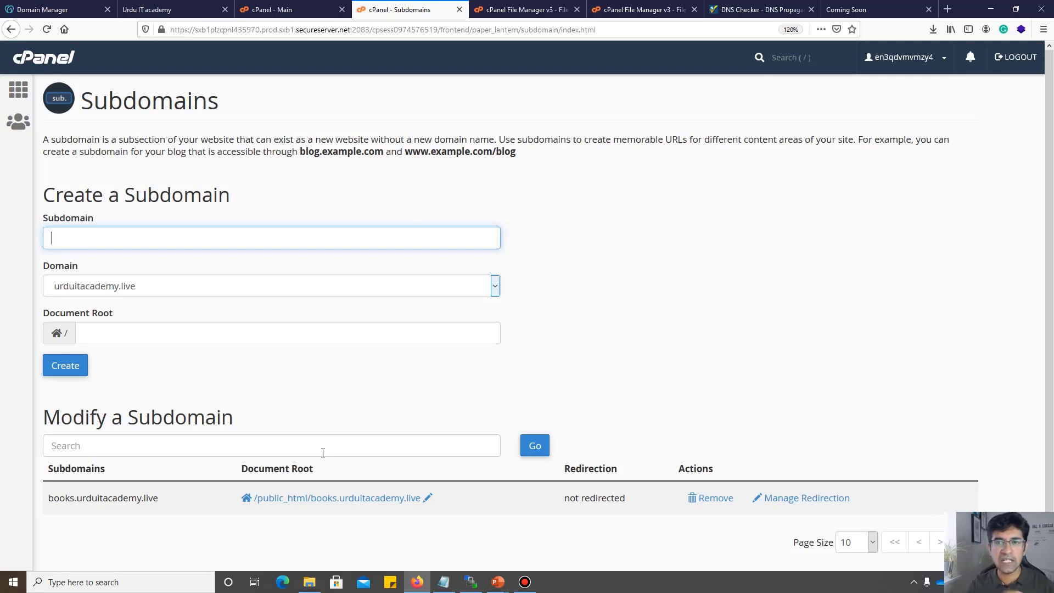
pyautogui.click(19, 121)
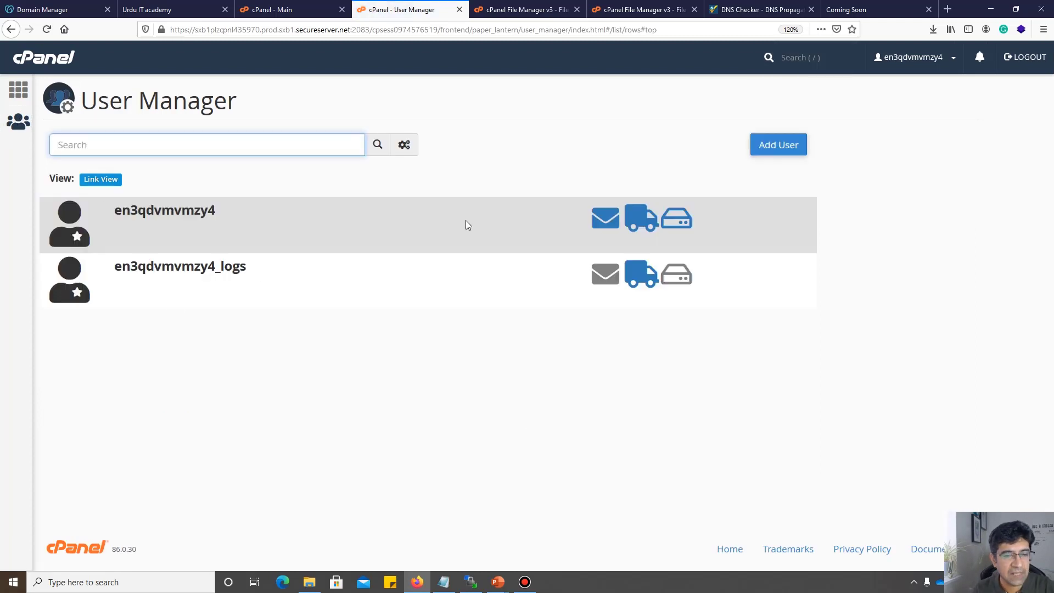
# Begin a new user 'dfgdfg', trying books.urduitacademy.live as domain before reverting to urduitacademy.live.
pyautogui.click(761, 151)
pyautogui.write('dfgdfg')
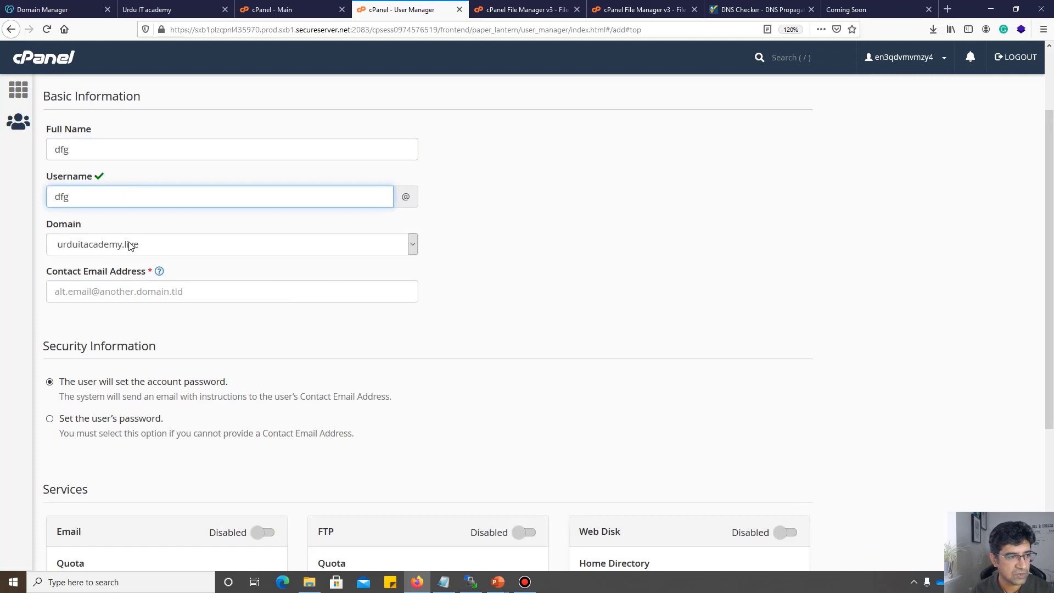
pyautogui.click(134, 248)
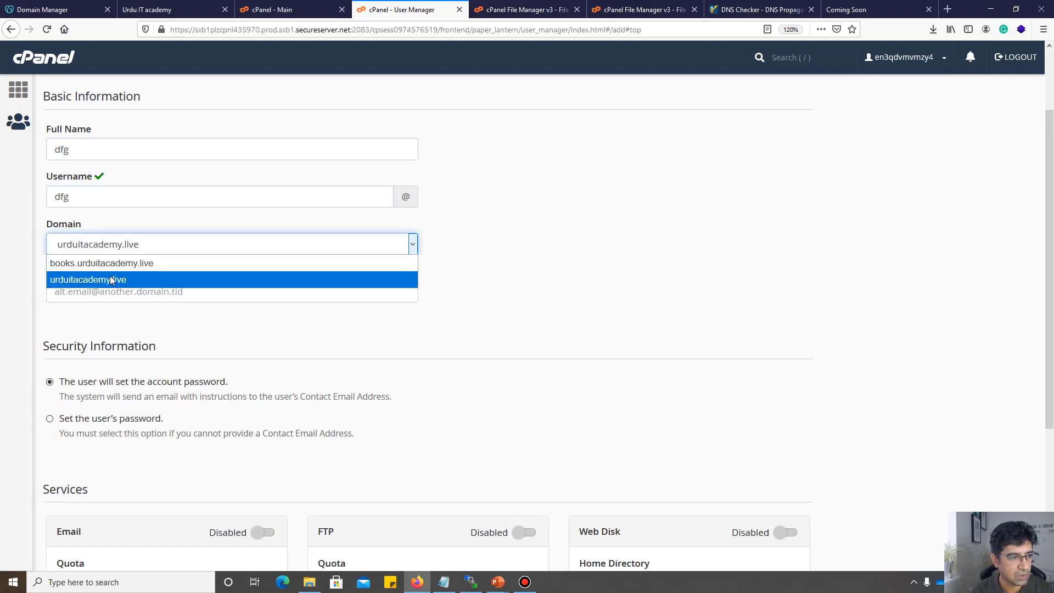
pyautogui.click(112, 280)
pyautogui.click(126, 248)
pyautogui.click(111, 265)
pyautogui.click(131, 249)
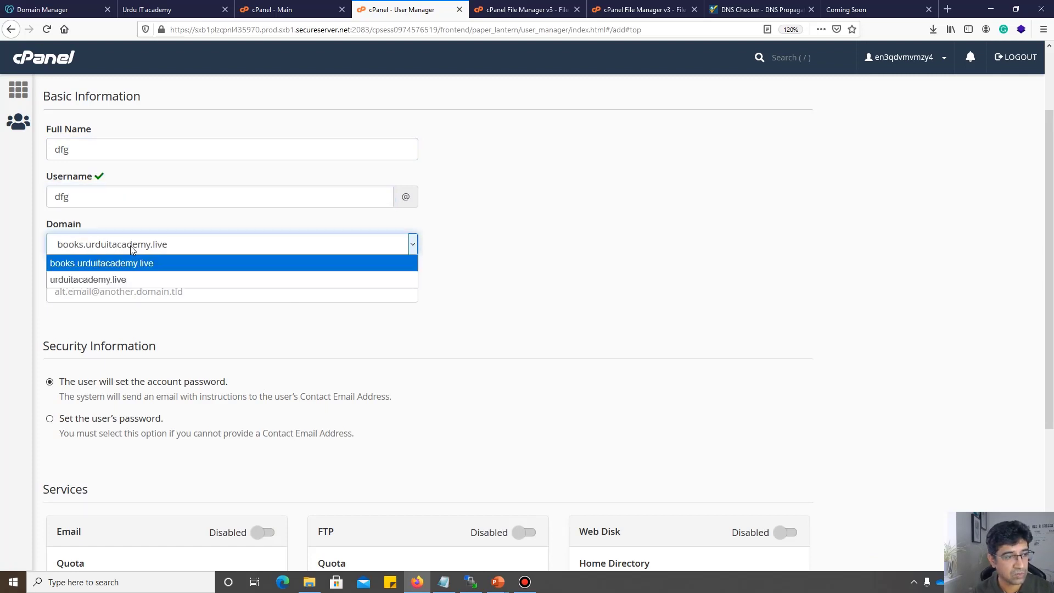
pyautogui.click(112, 281)
# Abandon the unsaved user form and return to the cPanel home dashboard.
pyautogui.scroll(-3, 194, 329)
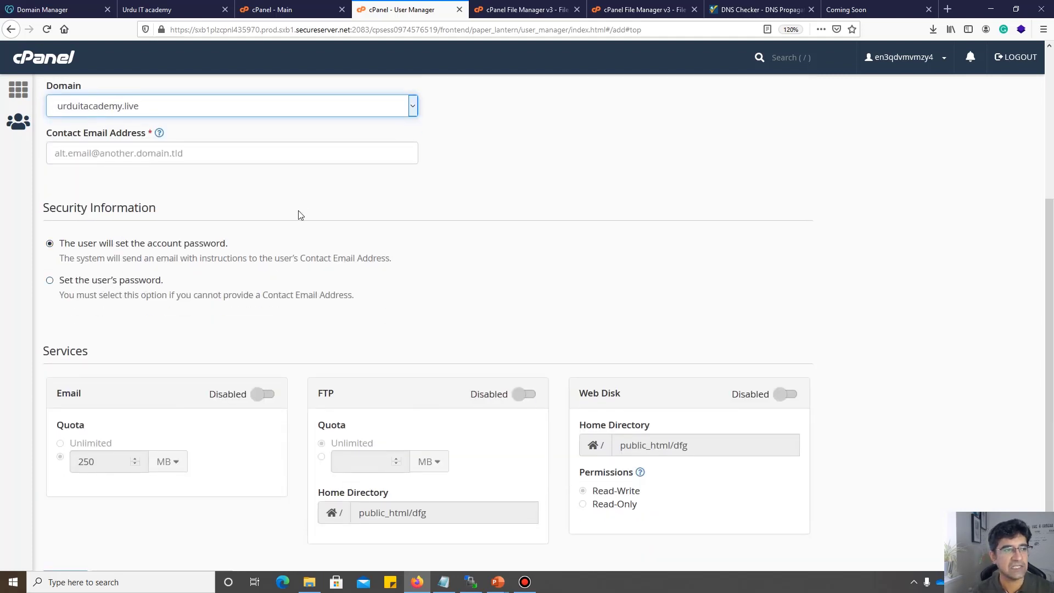
pyautogui.scroll(5, 301, 215)
pyautogui.click(83, 145)
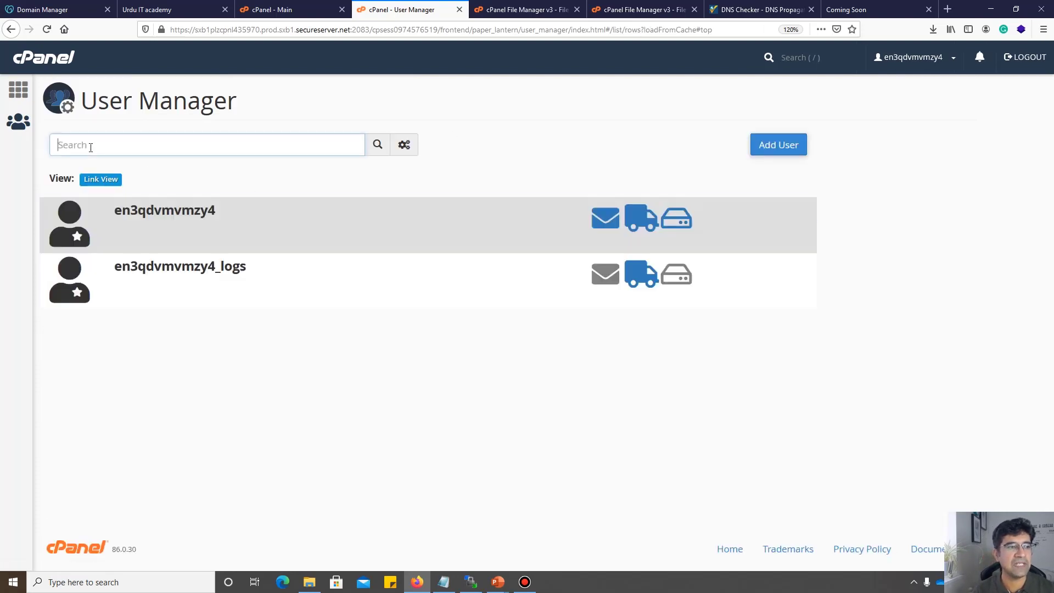
pyautogui.click(16, 91)
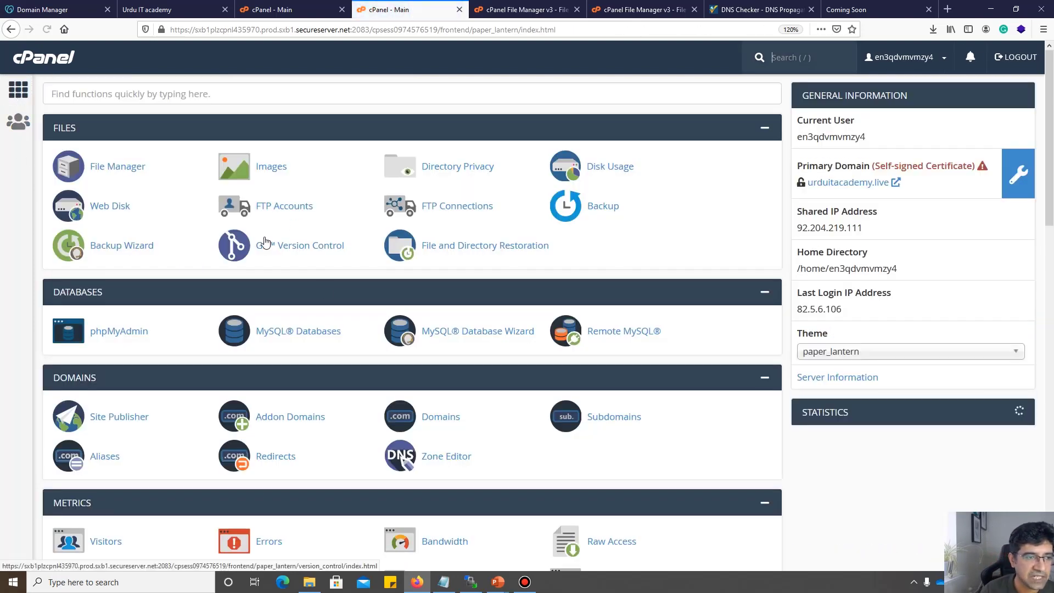
pyautogui.click(113, 167)
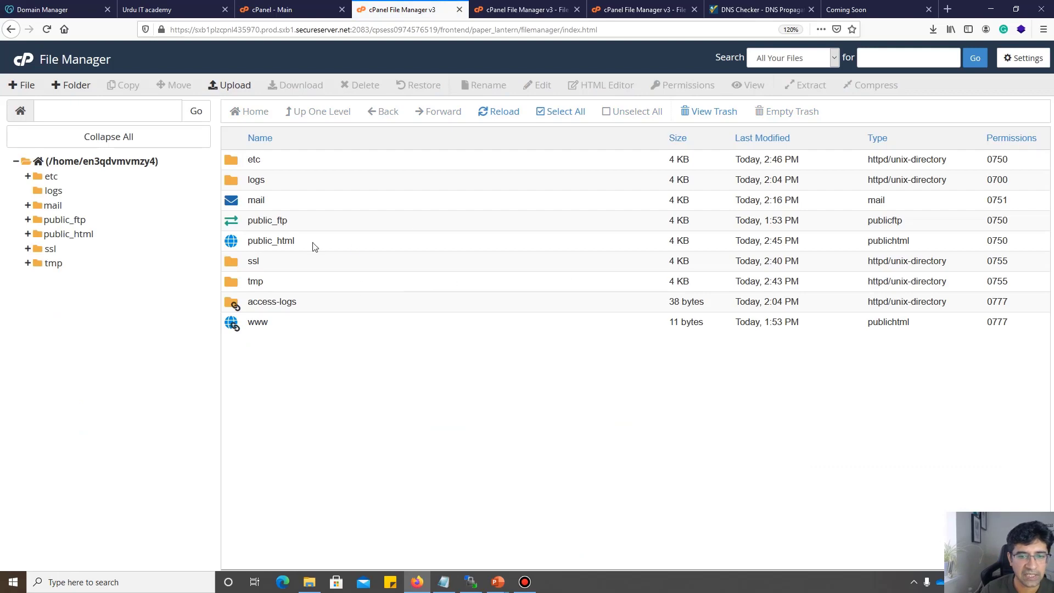
pyautogui.hotkey('alt', 'Left')
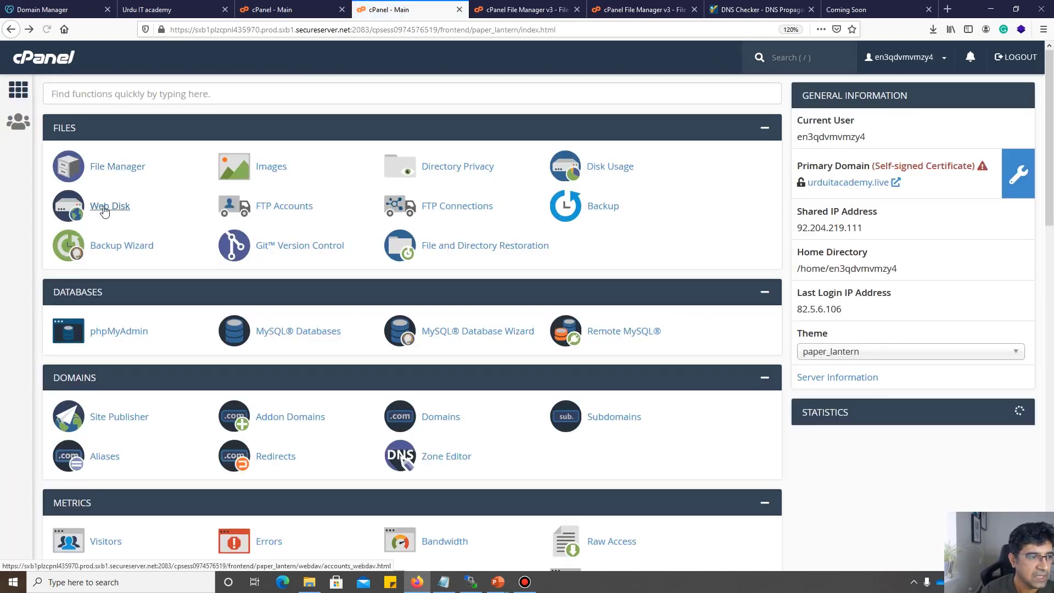
pyautogui.click(110, 207)
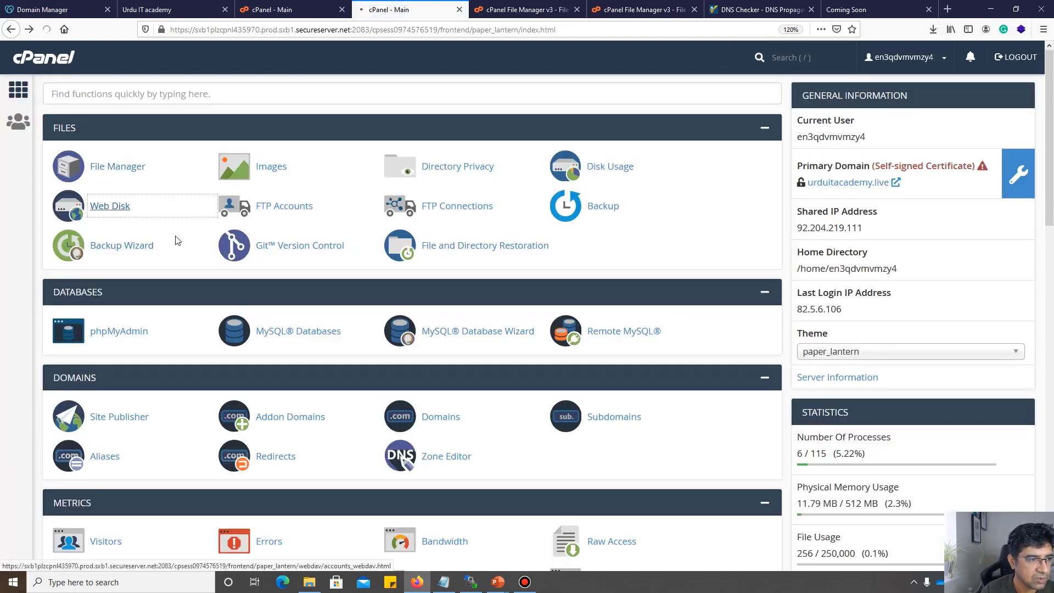
pyautogui.hotkey('alt', 'Left')
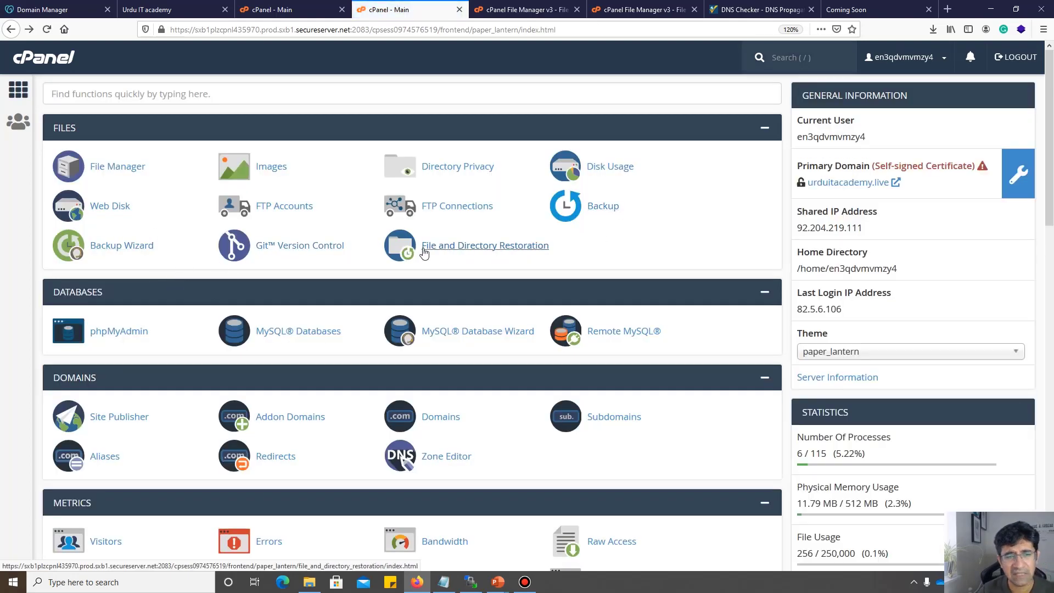
pyautogui.click(604, 208)
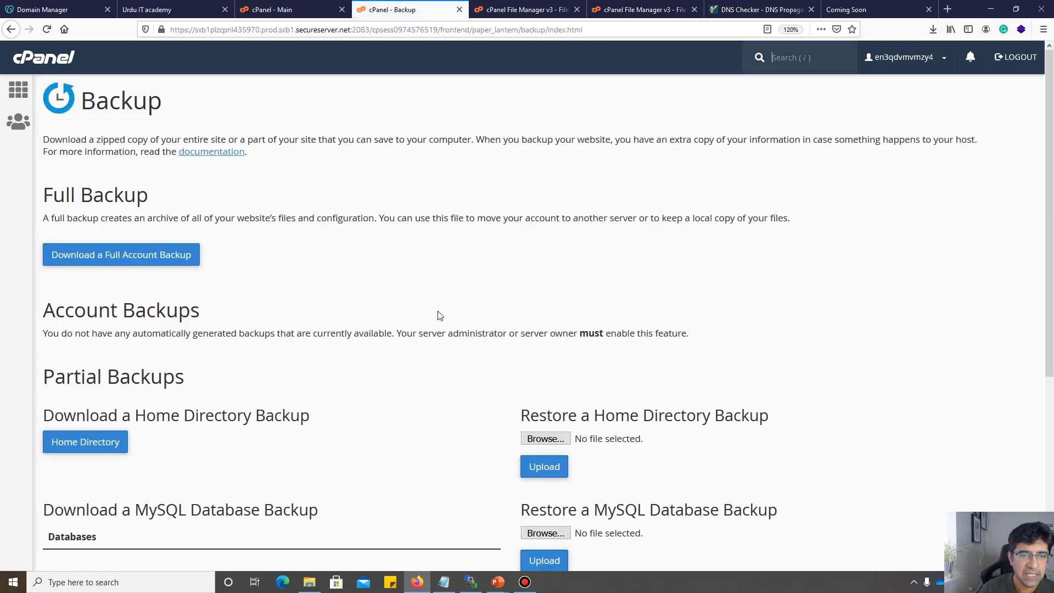
pyautogui.scroll(-2, 303, 295)
pyautogui.scroll(2, 111, 282)
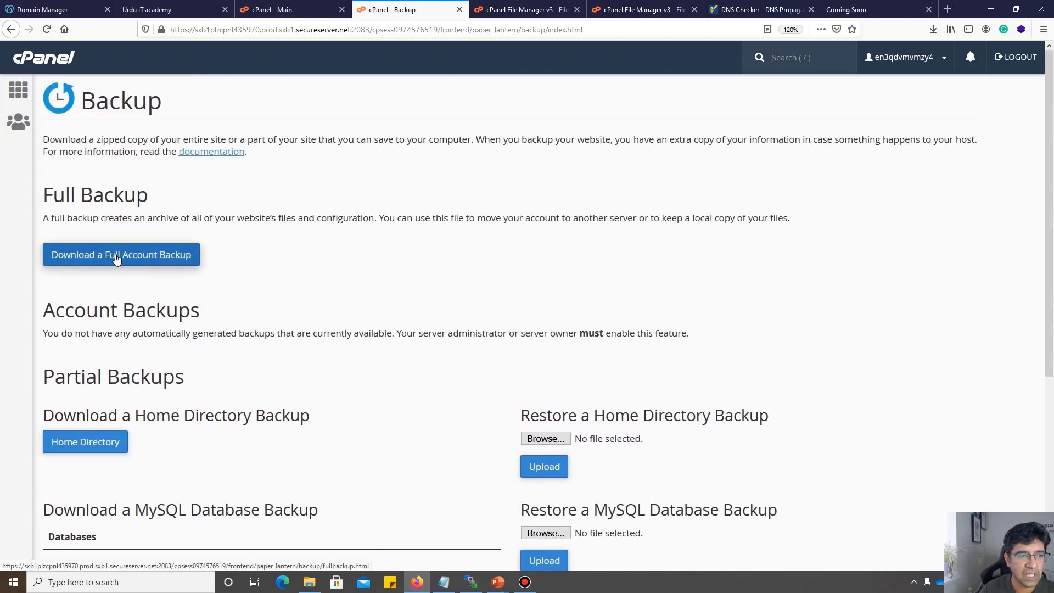
pyautogui.scroll(-5, 485, 346)
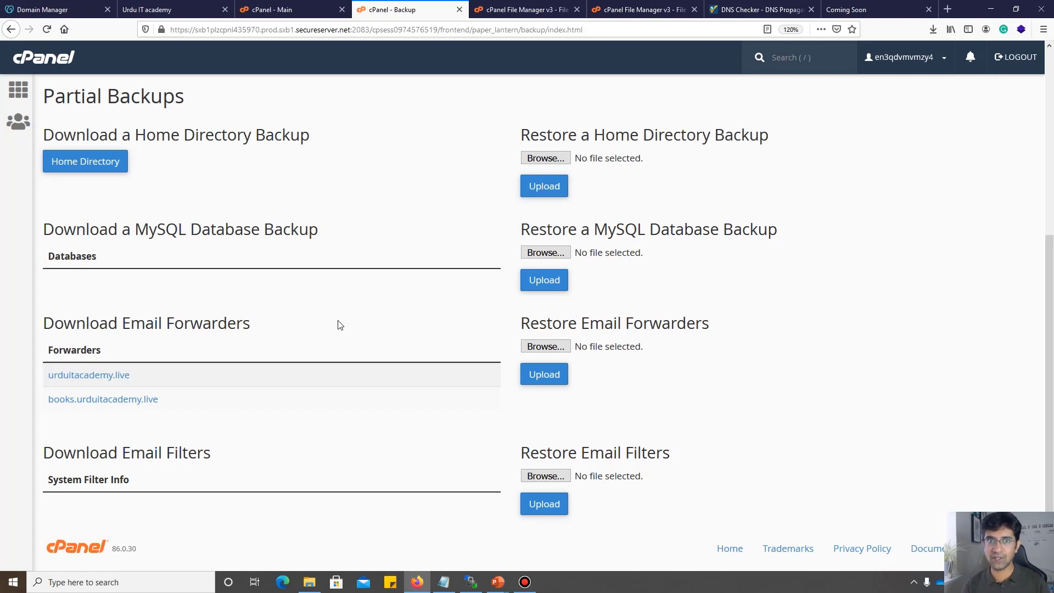
pyautogui.hotkey('alt', 'Left')
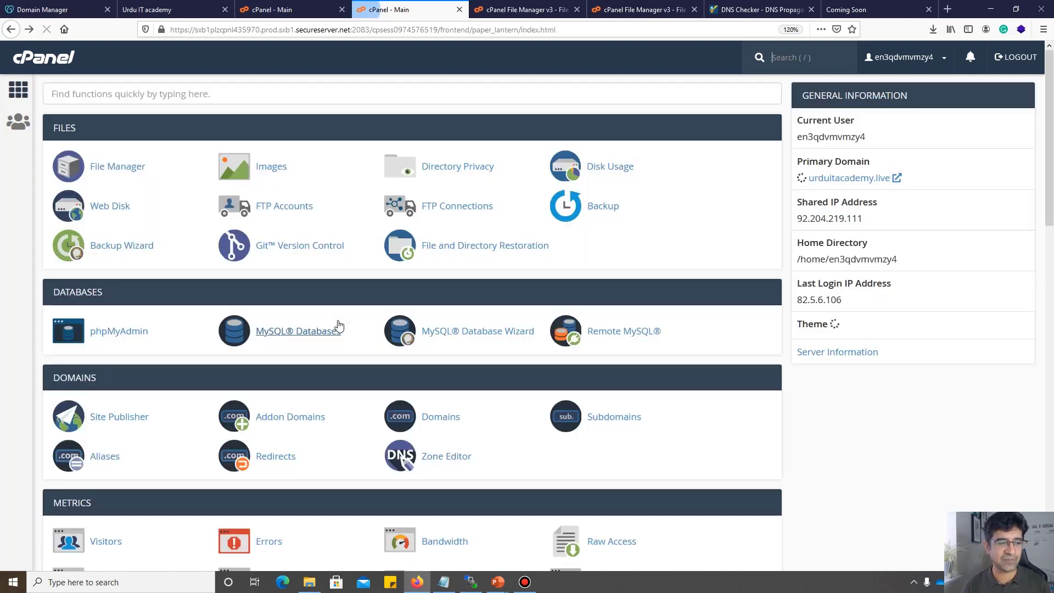
pyautogui.scroll(-3, 348, 378)
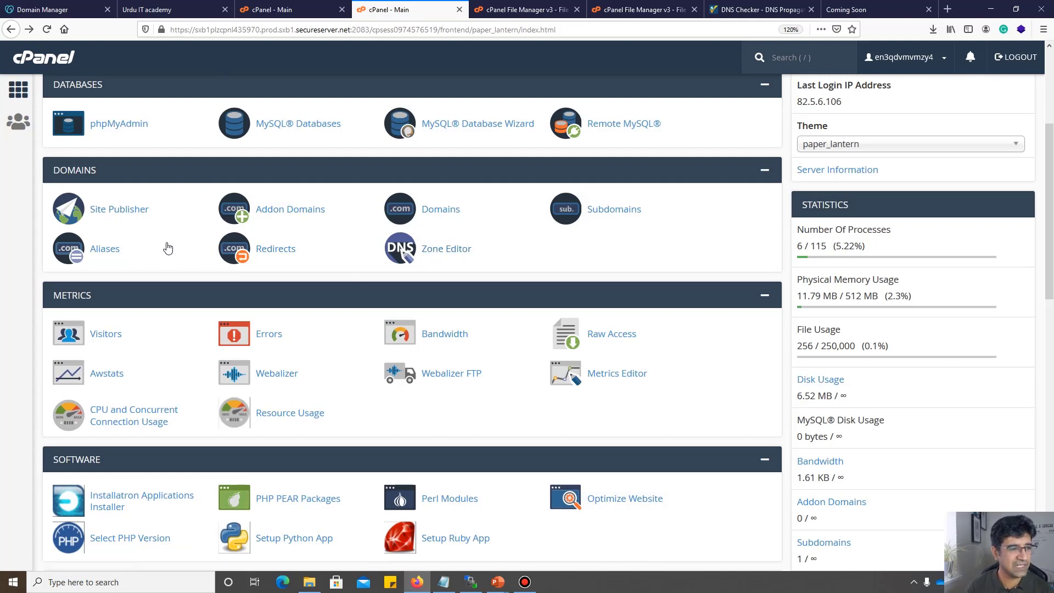
pyautogui.scroll(-2, 356, 220)
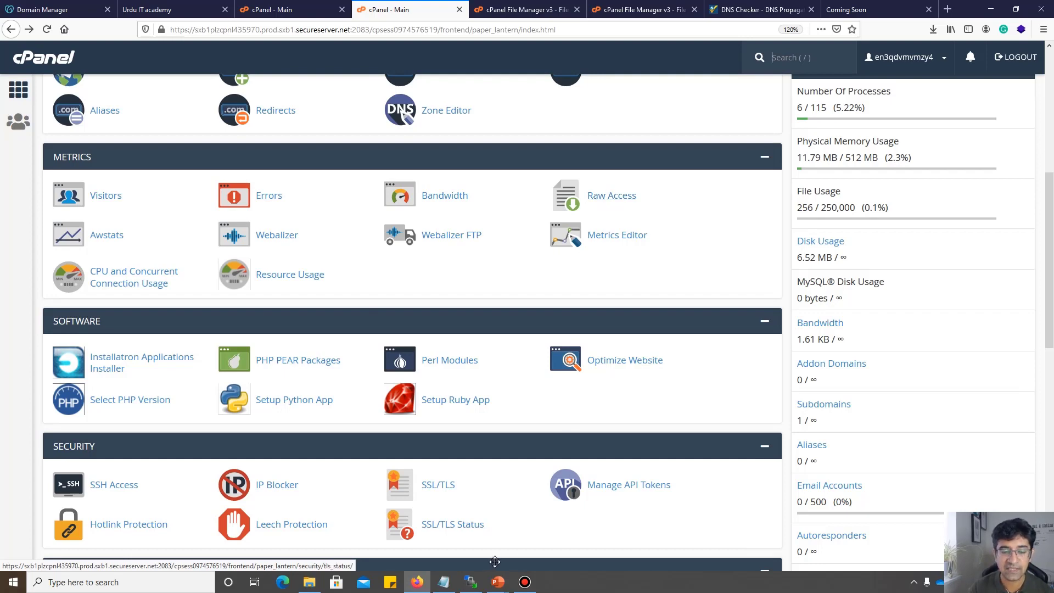
pyautogui.click(470, 582)
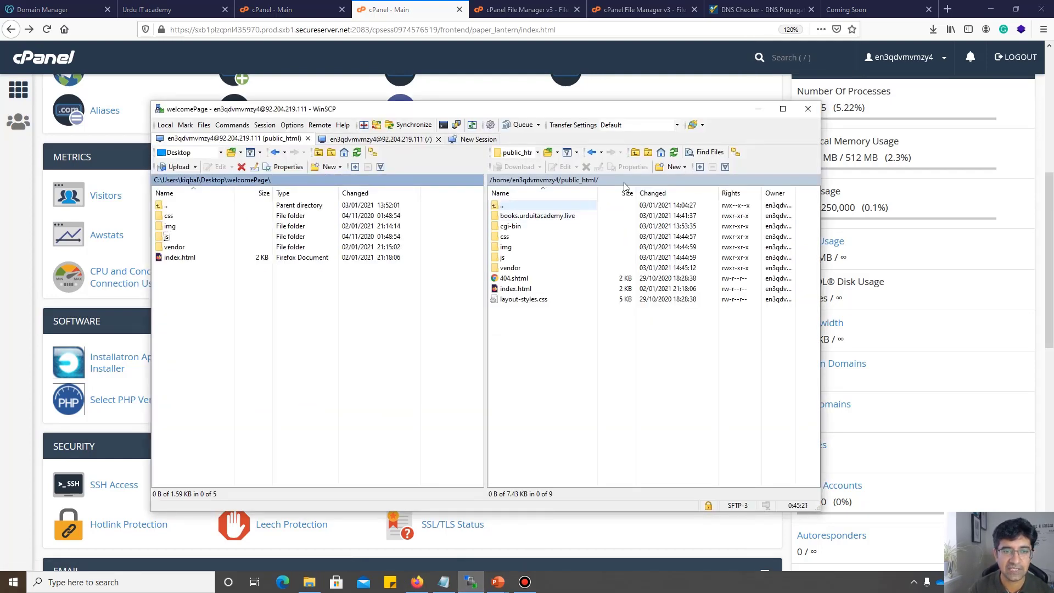
pyautogui.click(758, 108)
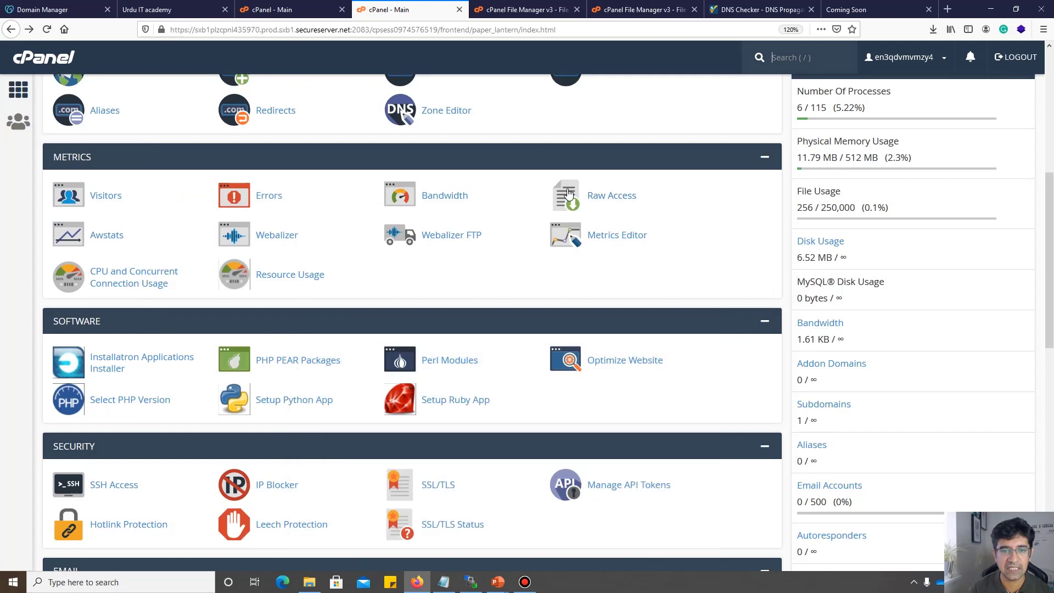
pyautogui.click(601, 192)
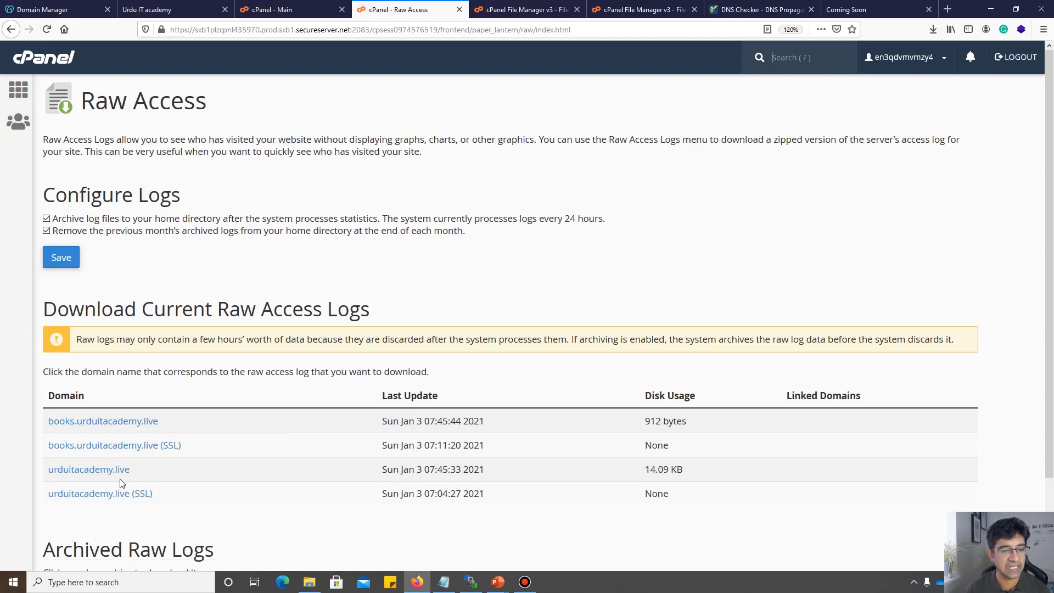
pyautogui.hotkey('alt', 'Left')
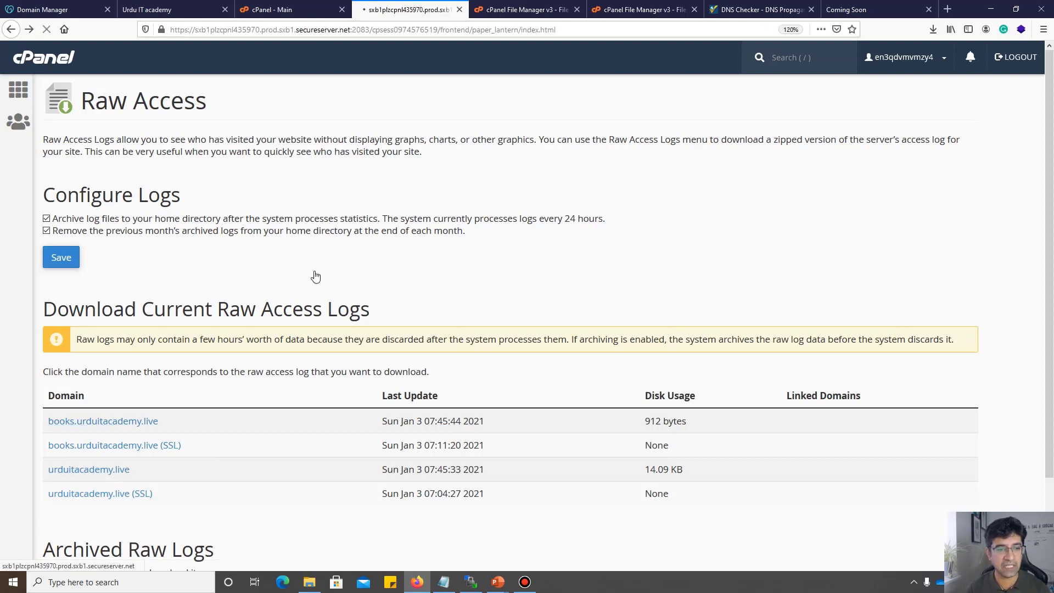
pyautogui.scroll(-3, 339, 171)
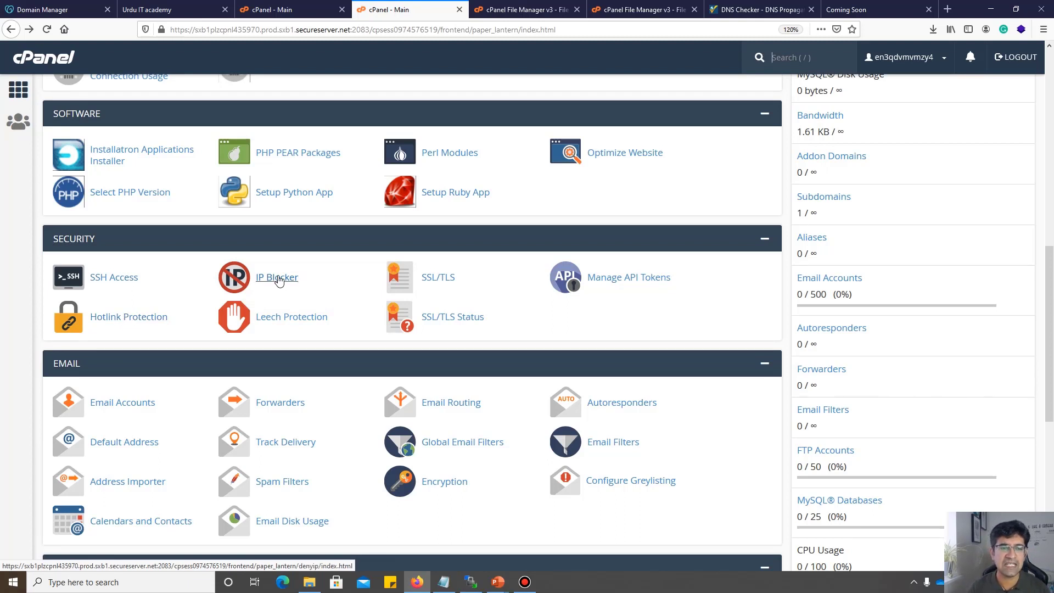
# Start a certificate signing request in SSL/TLS for the domain *.urduitacademy.live.
pyautogui.click(443, 277)
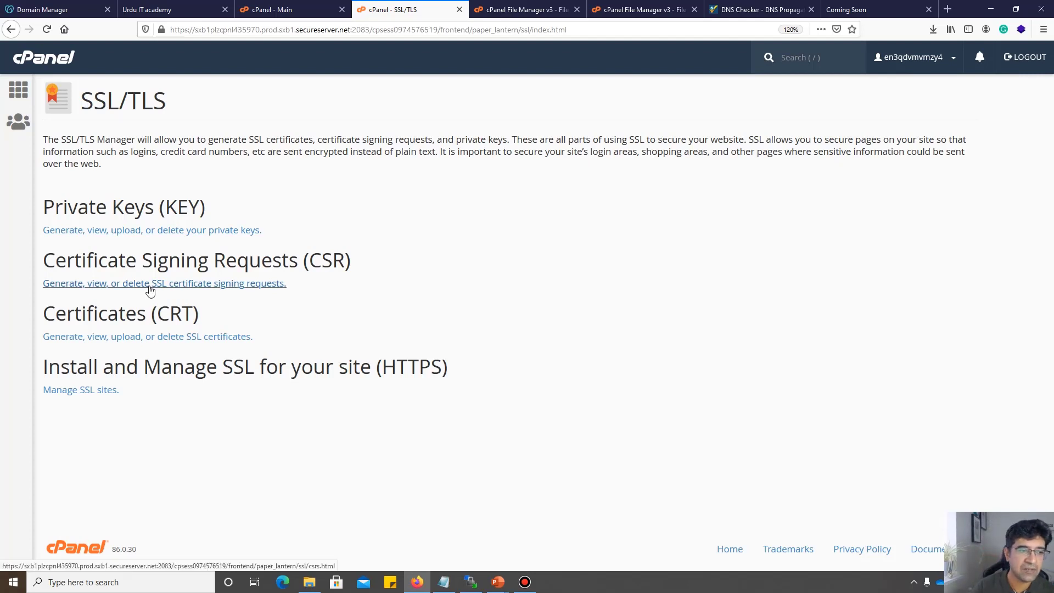
pyautogui.click(150, 290)
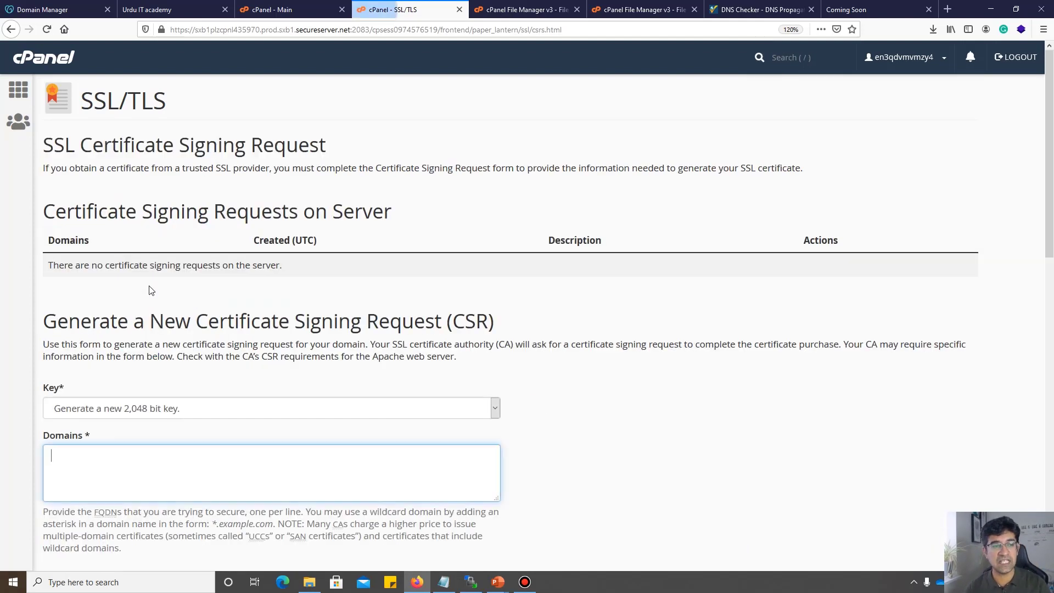
pyautogui.scroll(-1, 273, 346)
pyautogui.scroll(-2, 273, 346)
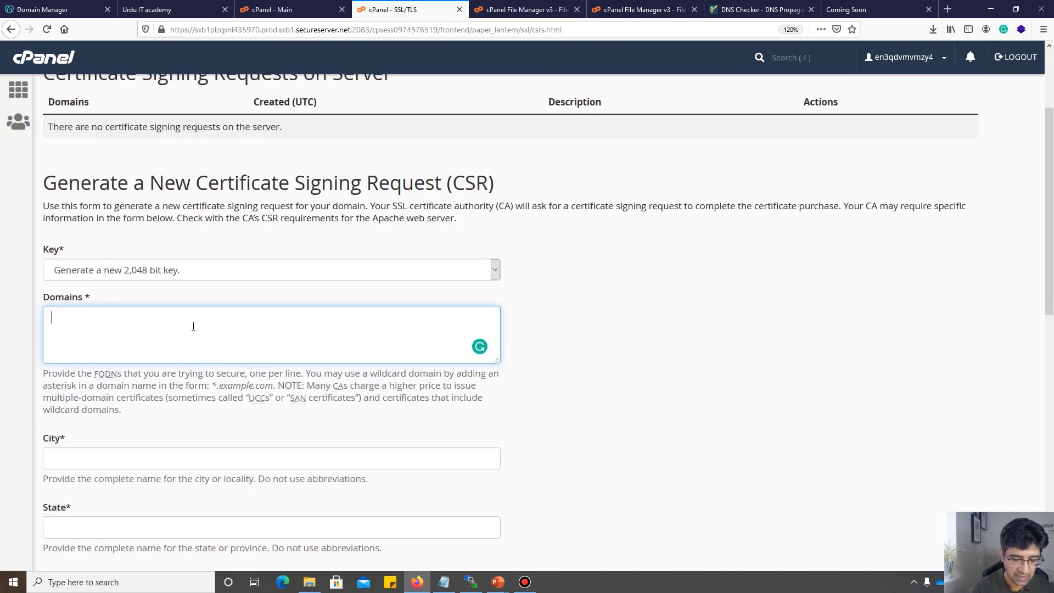
pyautogui.write('*.urduitacademy.')
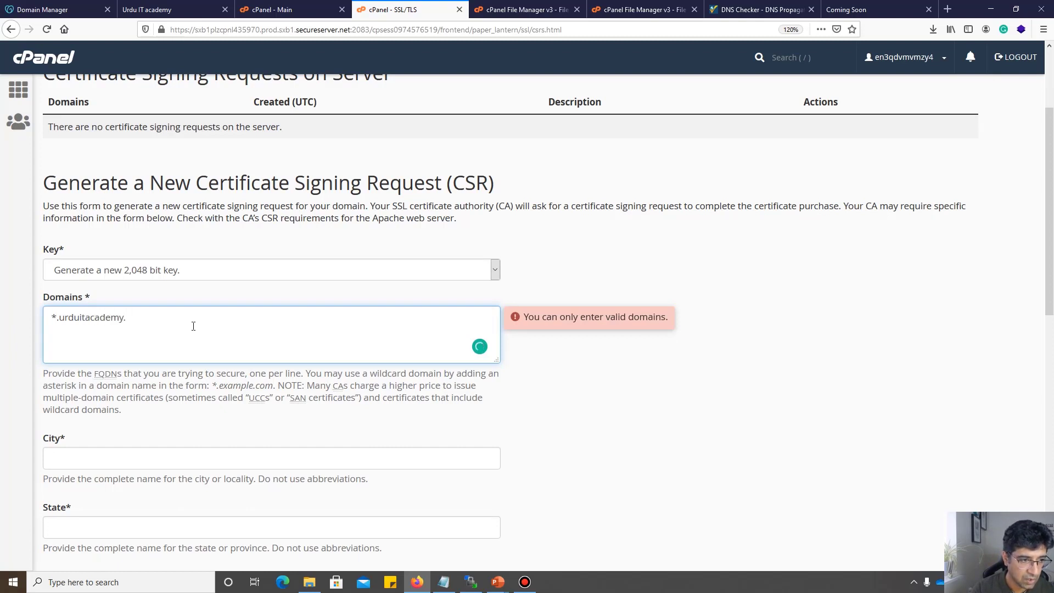
pyautogui.write('live')
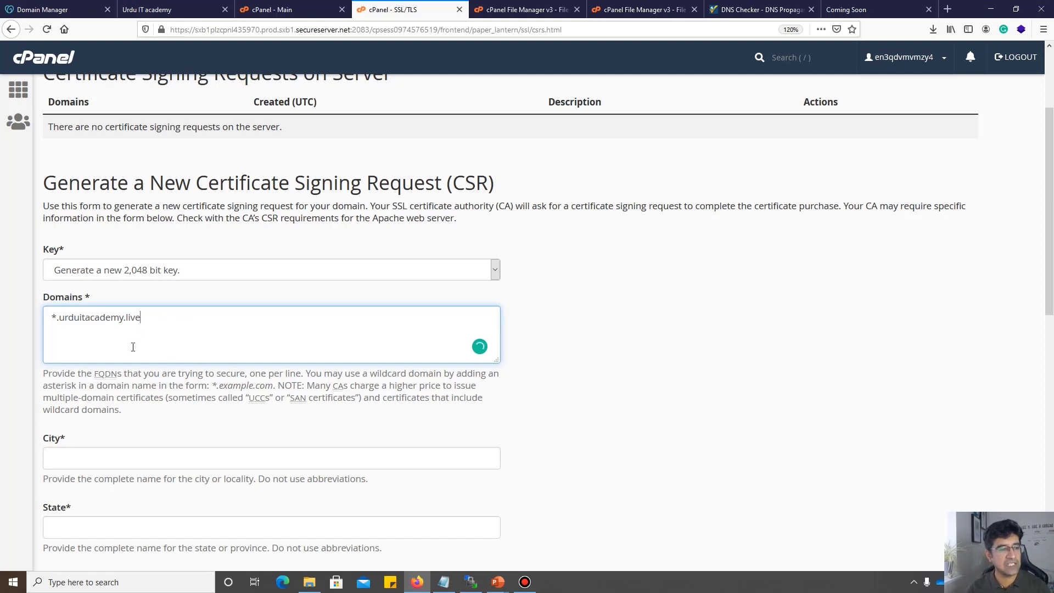
# Fill the CSR city as London and state as England.
pyautogui.scroll(-3, 138, 334)
pyautogui.click(129, 250)
pyautogui.write('Londo')
pyautogui.click(119, 320)
pyautogui.write('L')
pyautogui.press('BackSpace')
pyautogui.write('England')
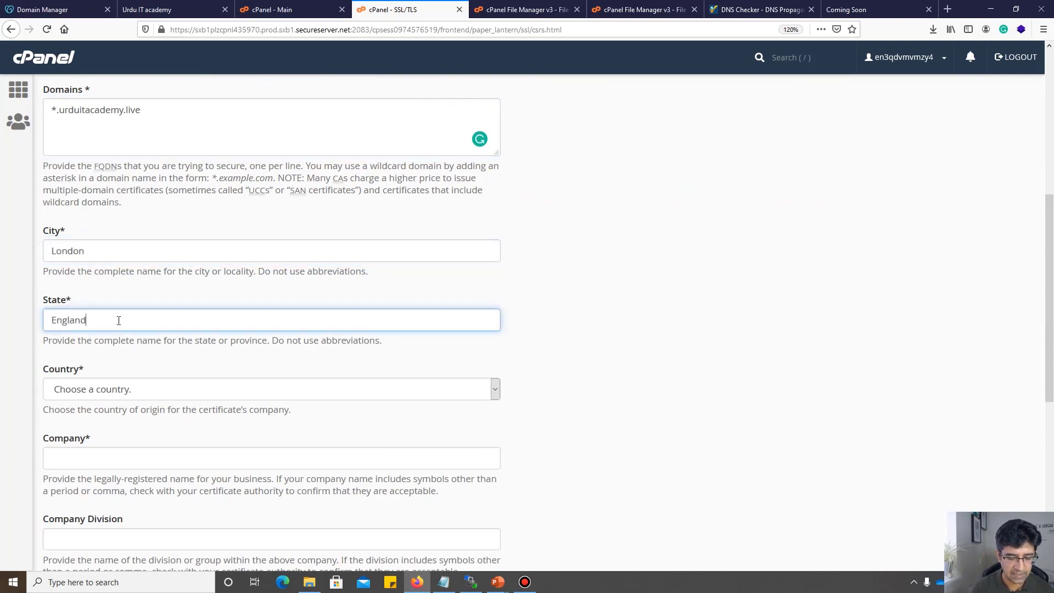
# Browse the country, company, division and description fields without generating, then return to cPanel home.
pyautogui.scroll(-3, 132, 339)
pyautogui.click(154, 249)
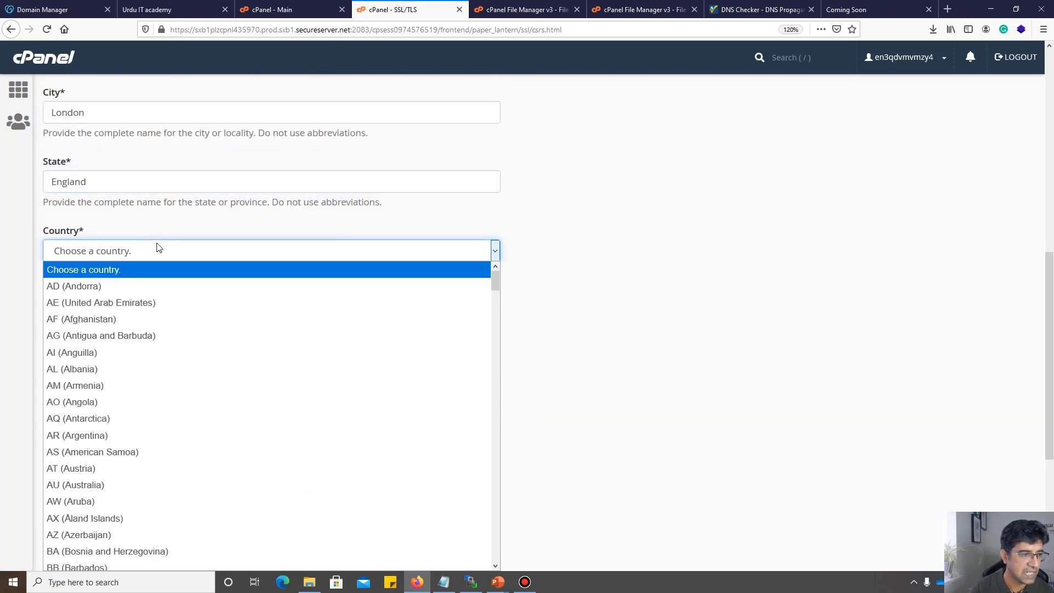
pyautogui.click(496, 225)
pyautogui.click(155, 315)
pyautogui.click(202, 388)
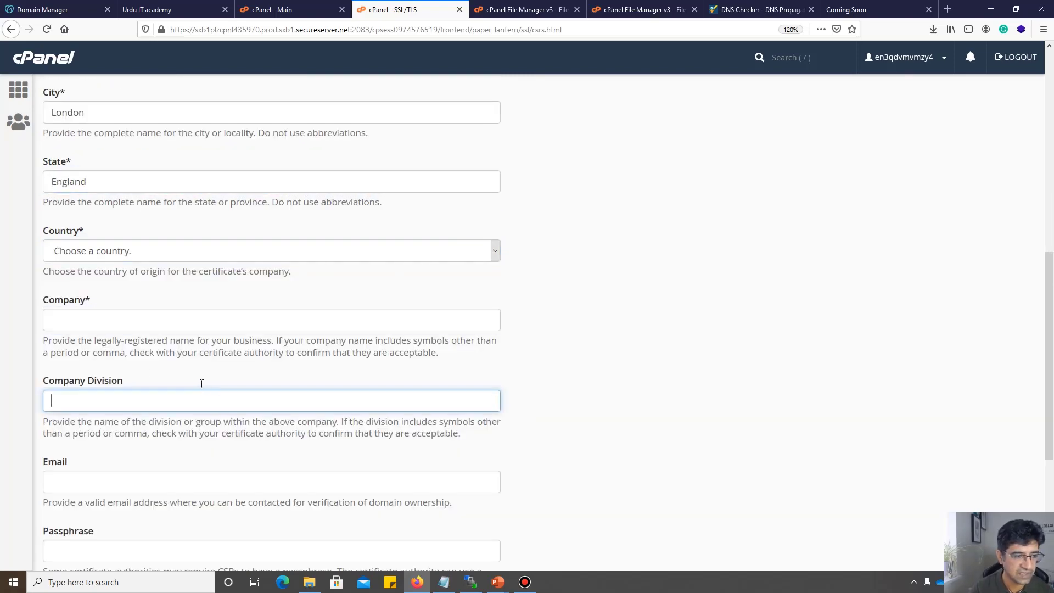
pyautogui.scroll(-4, 128, 268)
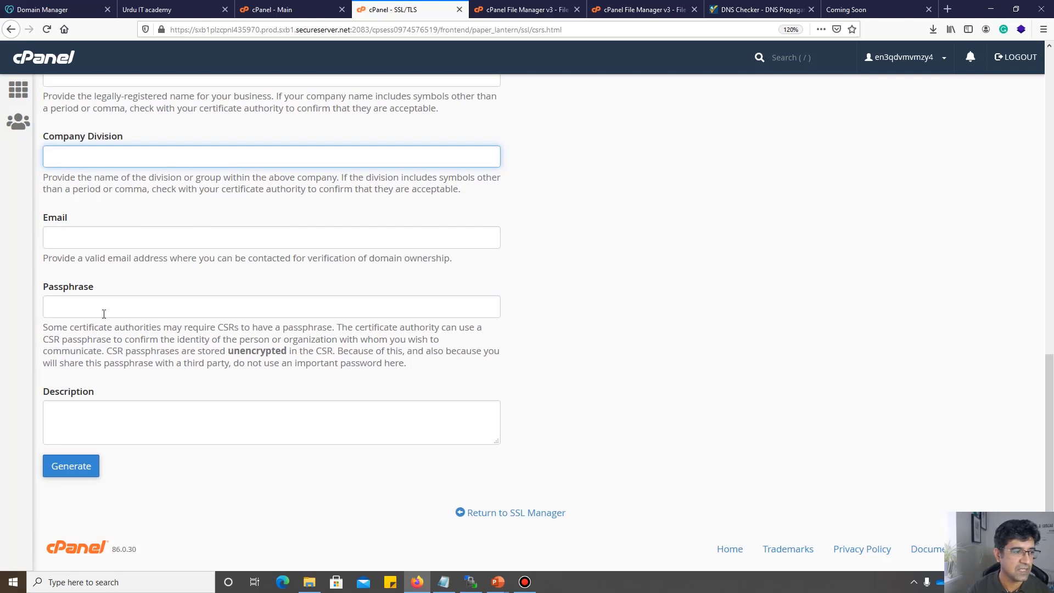
pyautogui.click(88, 411)
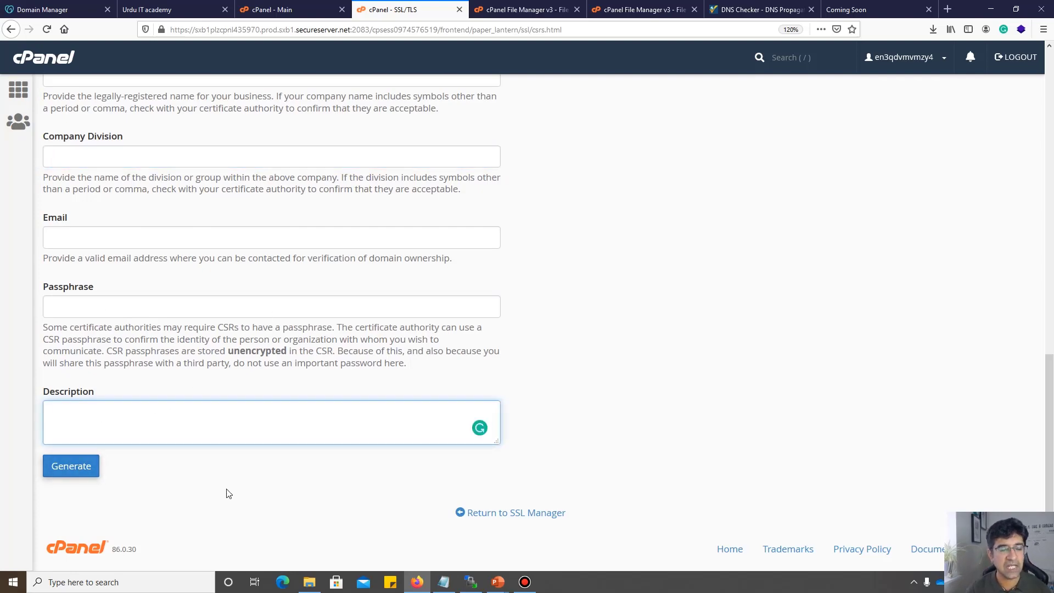
pyautogui.scroll(6, 218, 490)
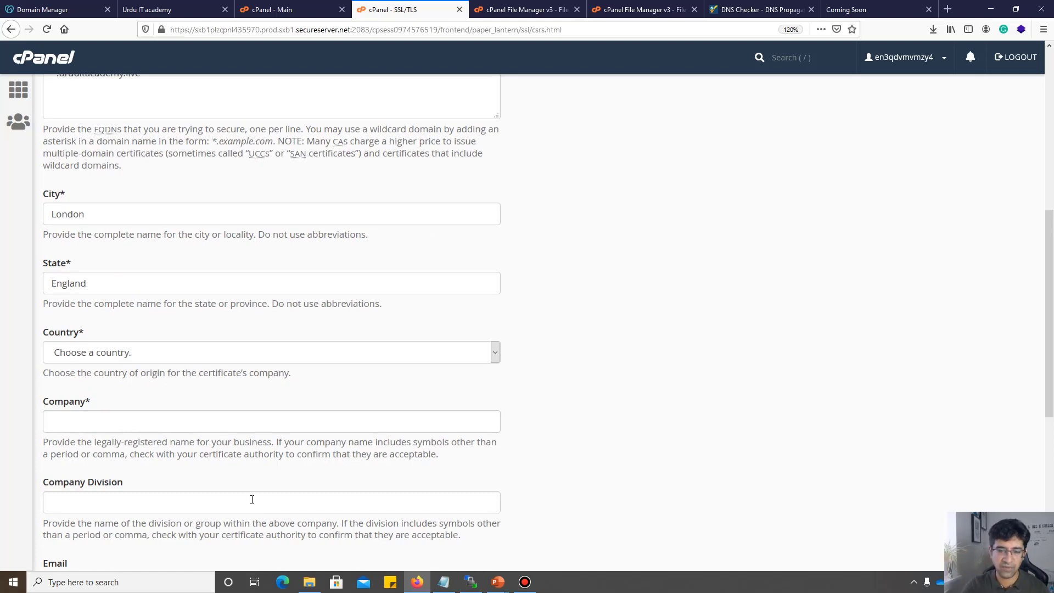
pyautogui.scroll(7, 252, 500)
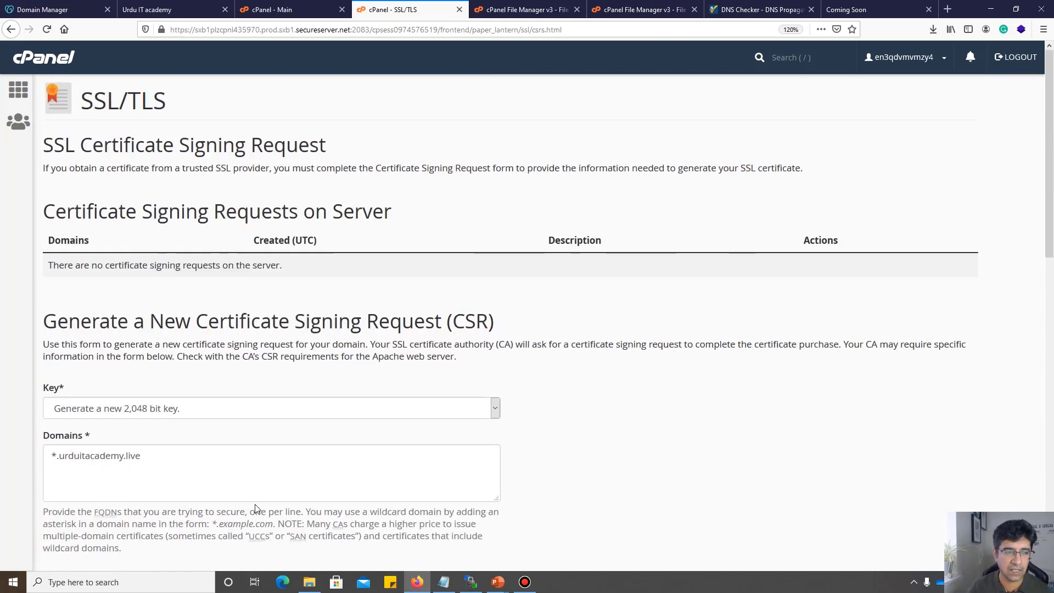
pyautogui.click(13, 92)
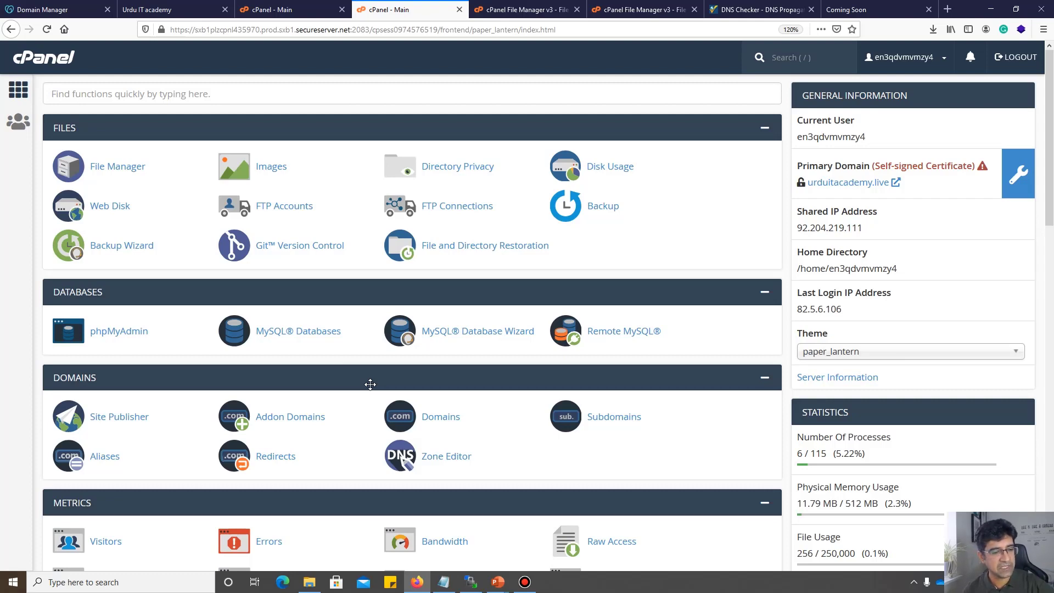
# Scroll the cPanel home page's tool sections down to Advanced and back to the top.
pyautogui.scroll(-7, 384, 439)
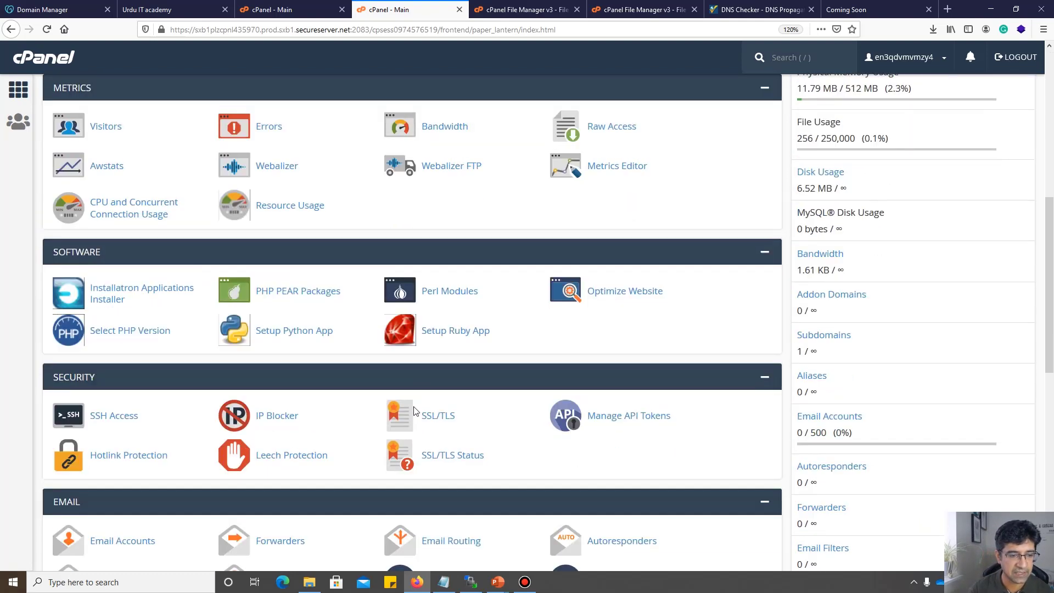
pyautogui.scroll(-2, 414, 411)
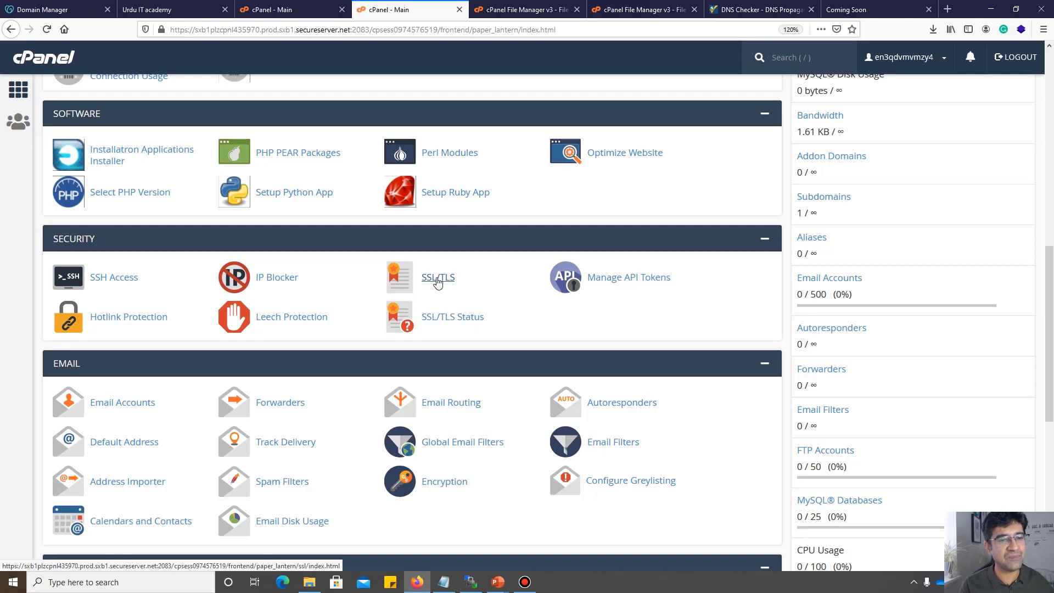
pyautogui.scroll(-6, 436, 283)
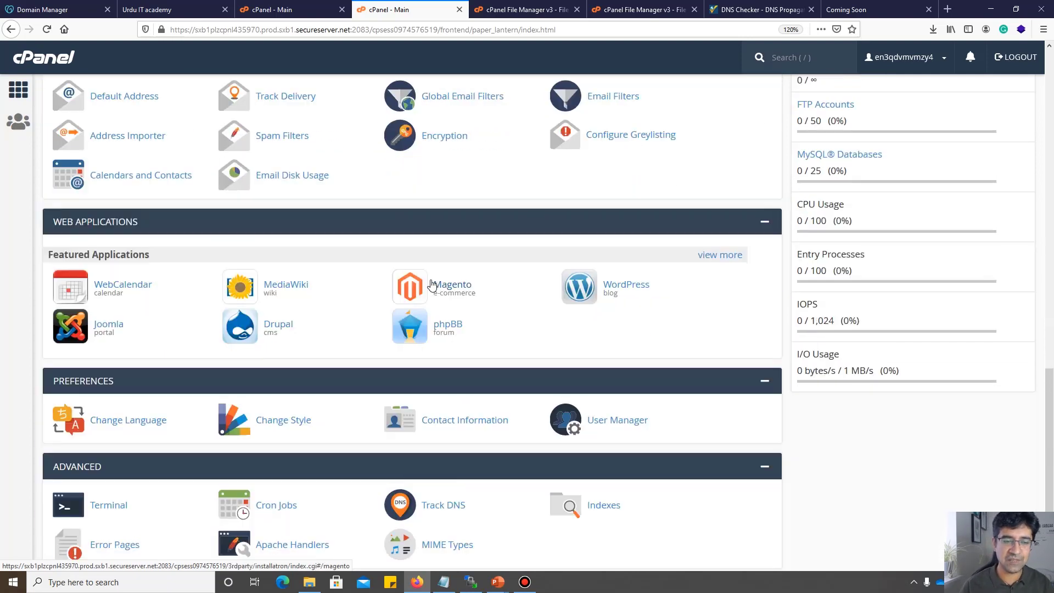
pyautogui.scroll(-1, 431, 285)
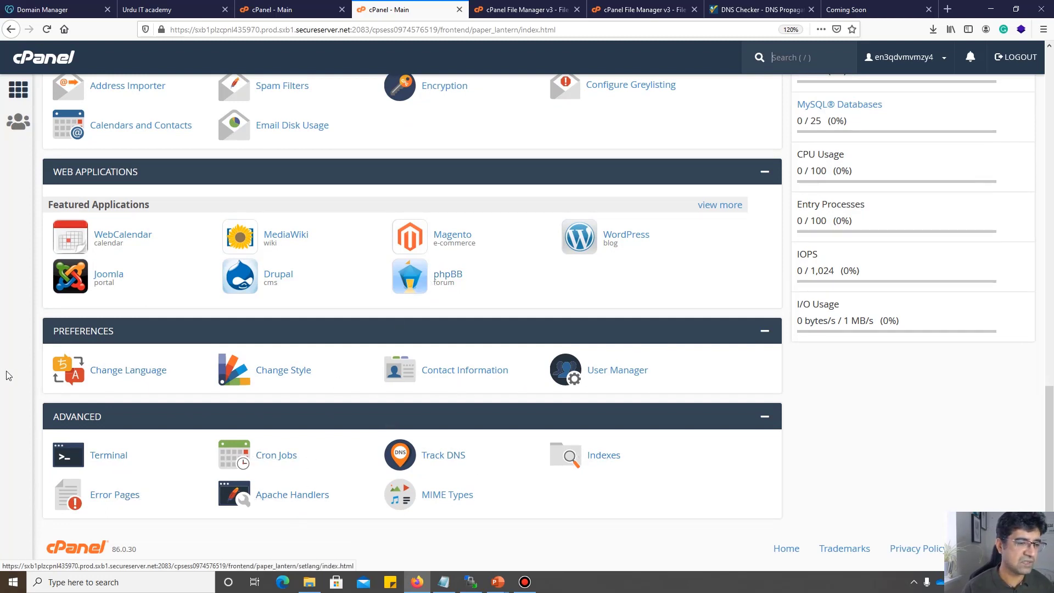
pyautogui.scroll(15, 311, 328)
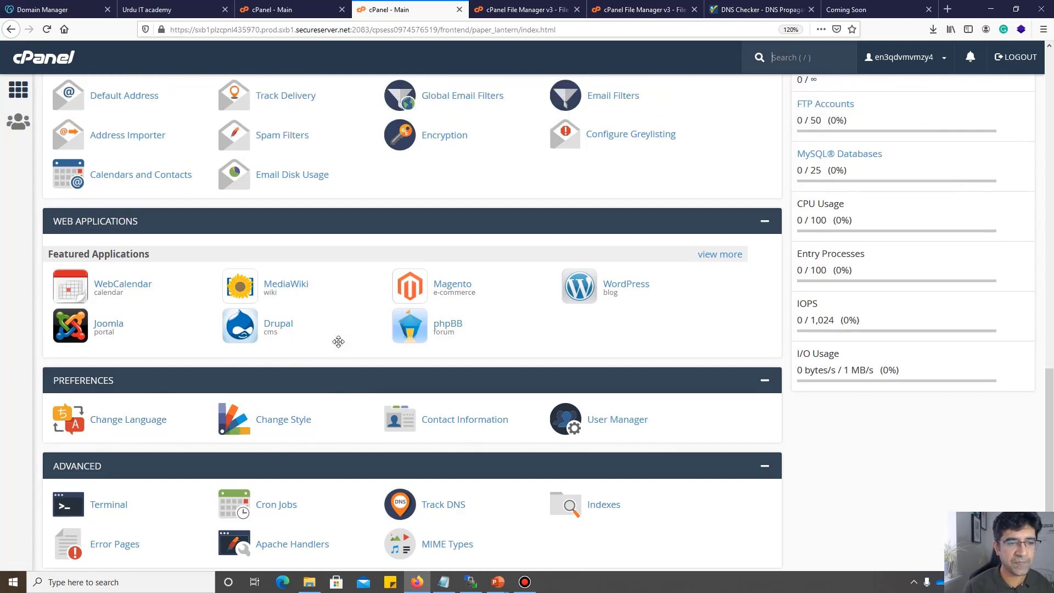
pyautogui.scroll(2, 341, 358)
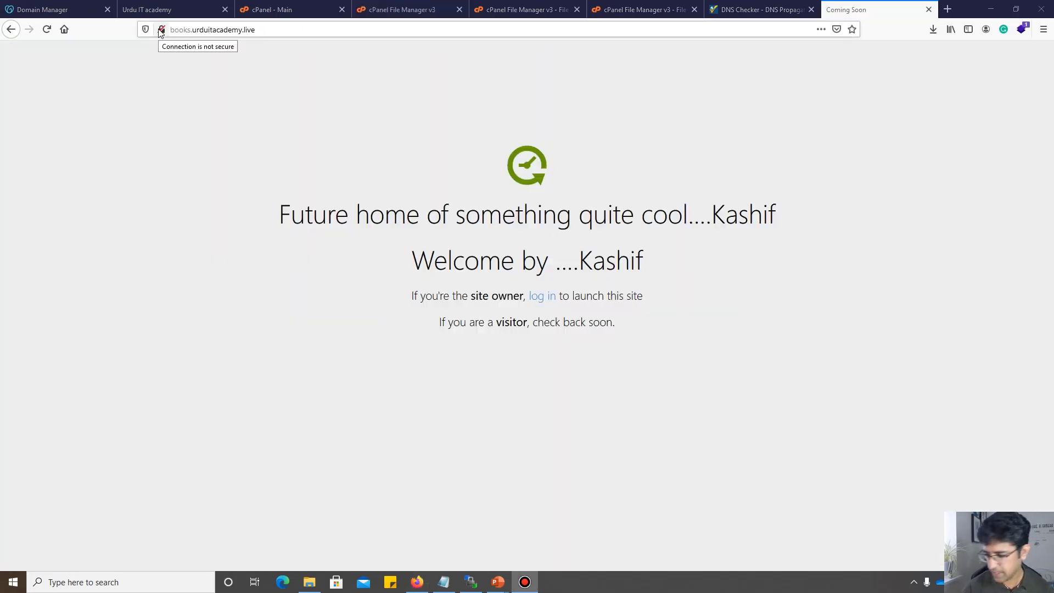
# Check the live website and GoDaddy DNS tabs, then launch File Manager from the cPanel main page.
pyautogui.click(136, 4)
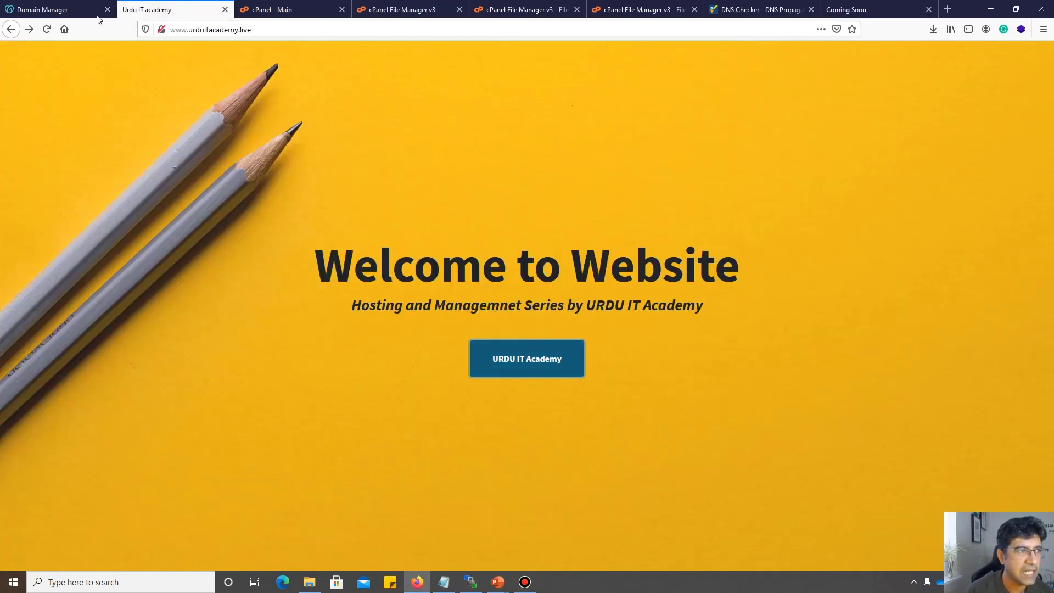
pyautogui.click(69, 9)
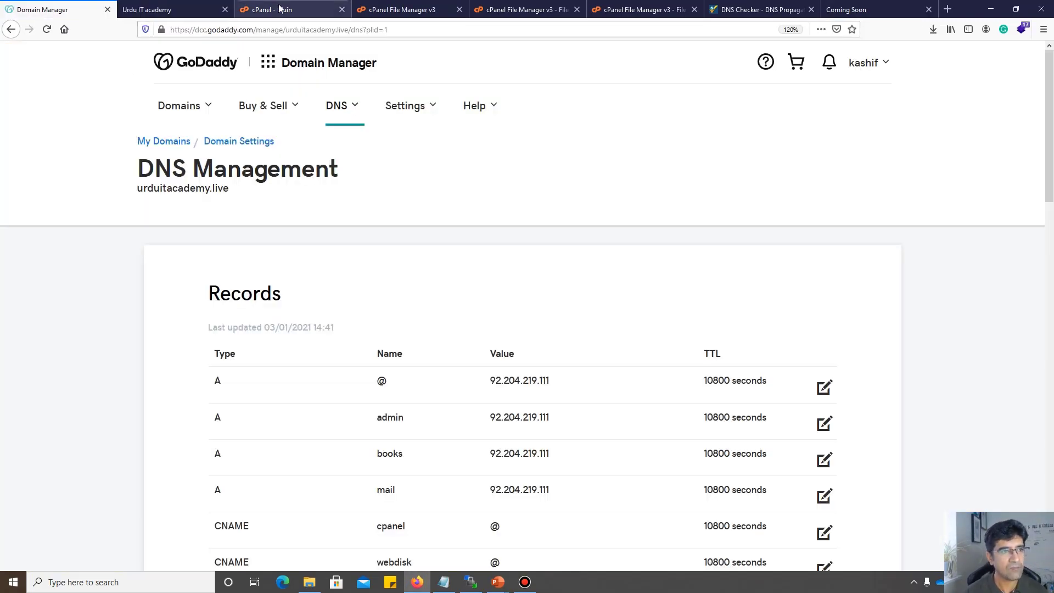
pyautogui.click(279, 8)
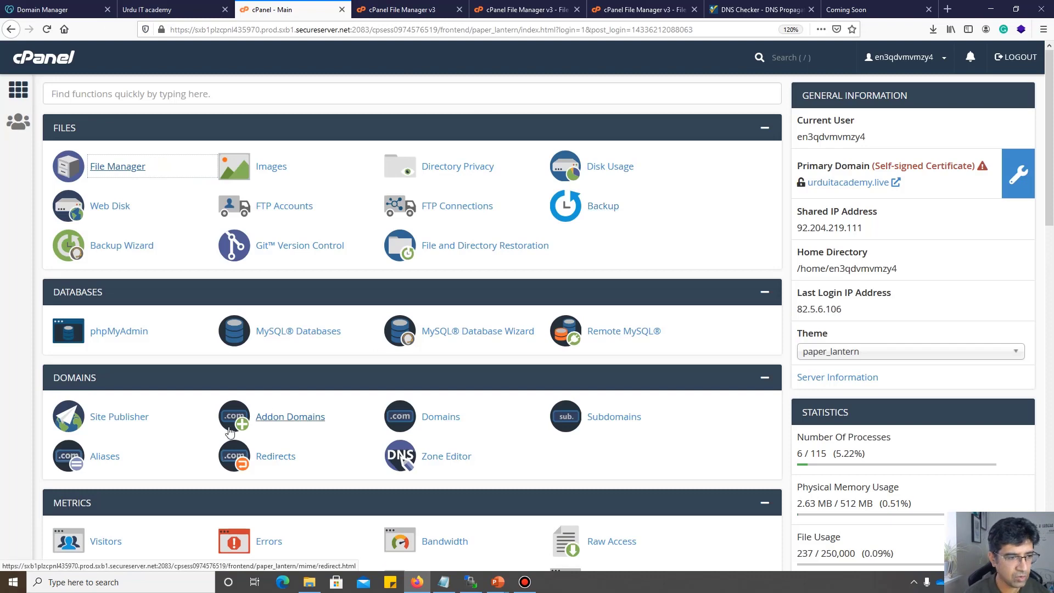
pyautogui.click(118, 166)
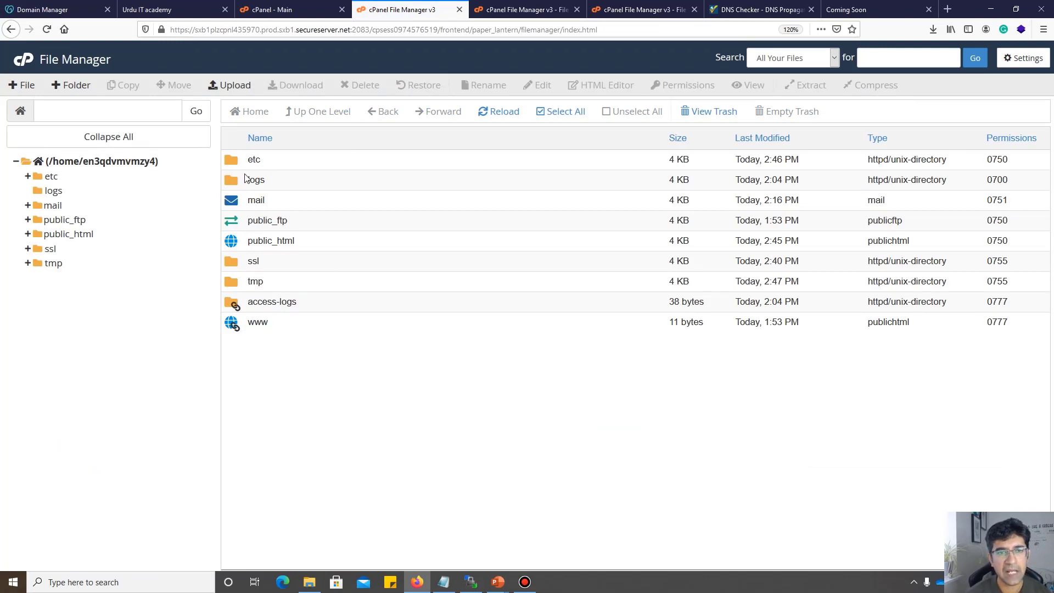
# Enable Show Hidden Files (dotfiles) in File Manager settings and open the public_html folder.
pyautogui.click(1025, 58)
pyautogui.click(397, 354)
pyautogui.click(641, 403)
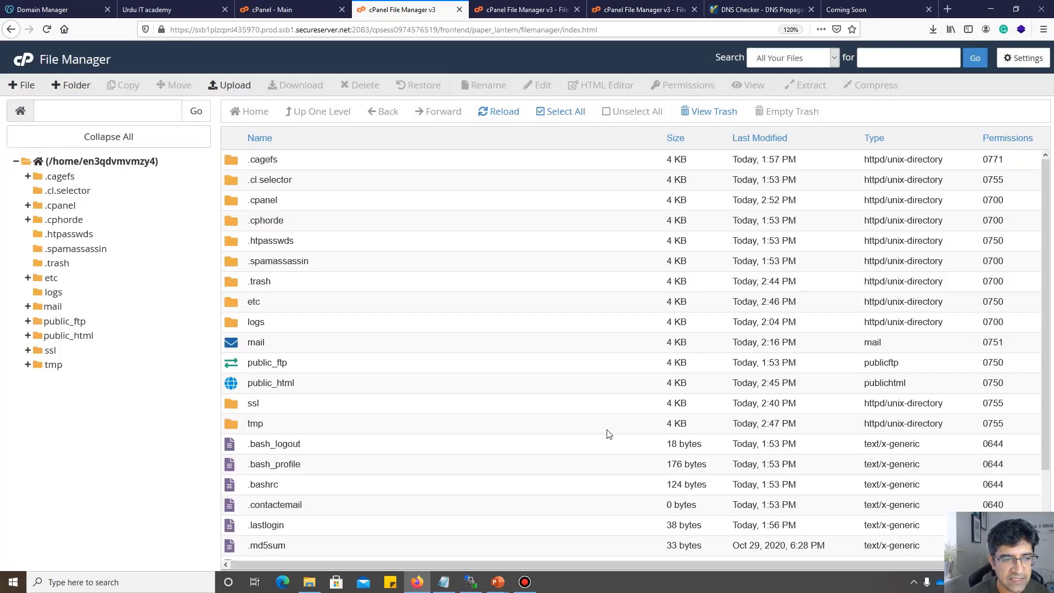
pyautogui.scroll(-2, 390, 371)
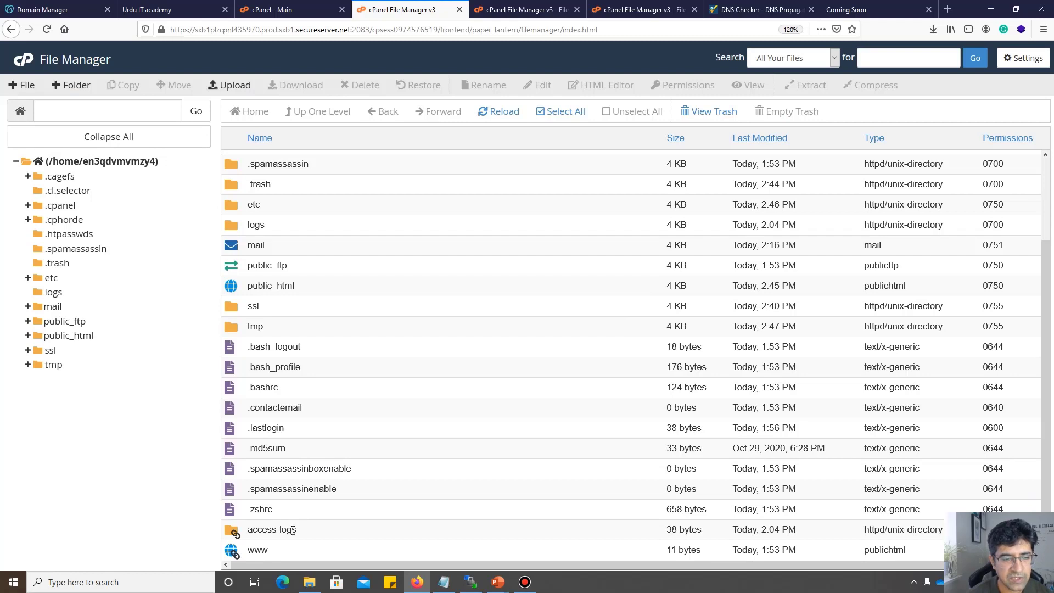
pyautogui.doubleClick(250, 286)
pyautogui.doubleClick(235, 287)
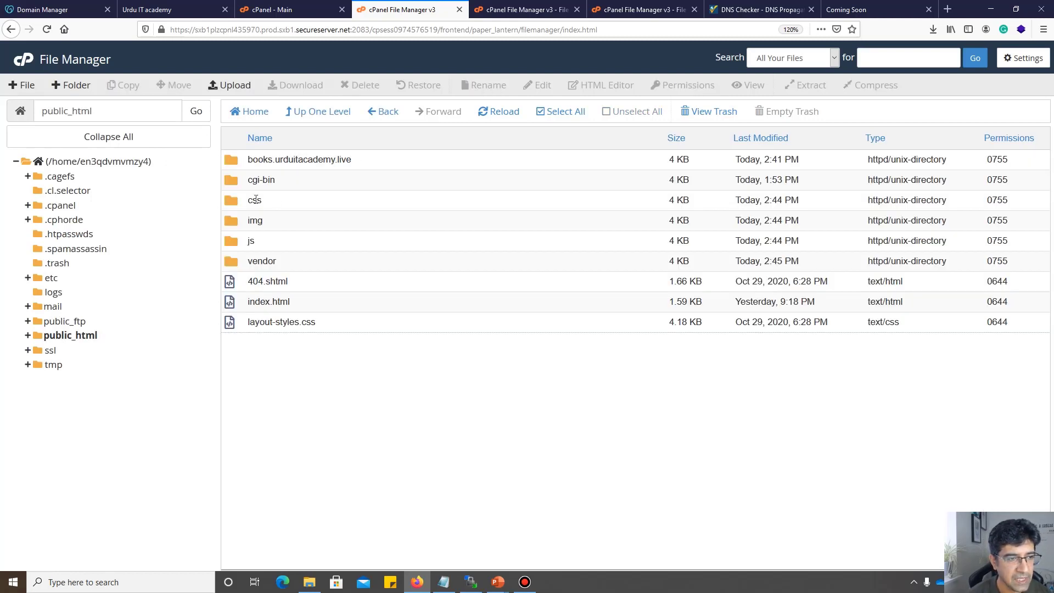
# Return home, reopen File Manager, and save settings with hidden dotfiles turned off.
pyautogui.hotkey('alt', 'Left')
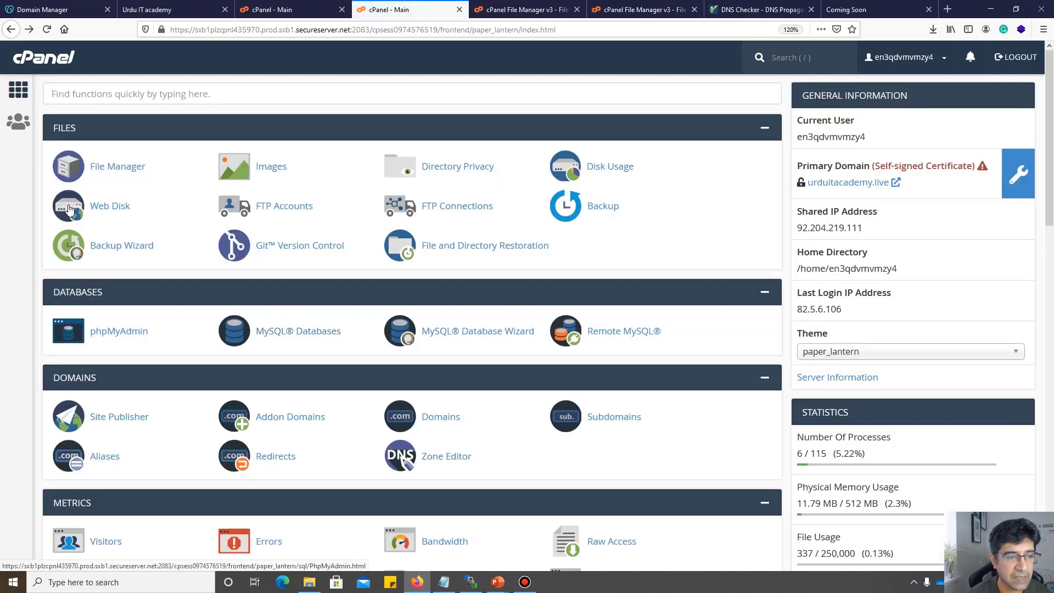
pyautogui.click(115, 166)
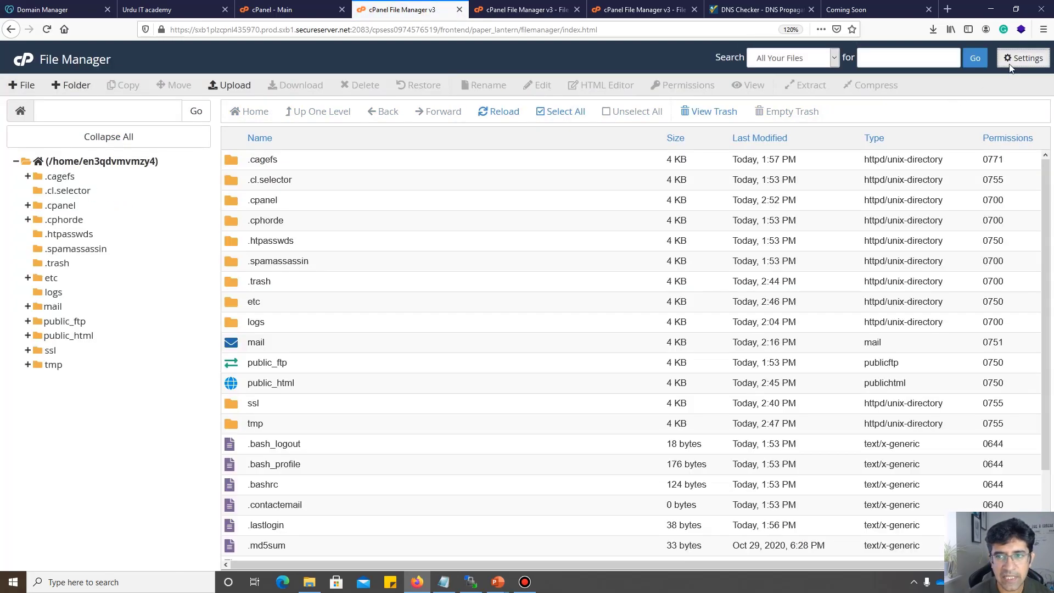
pyautogui.click(1021, 58)
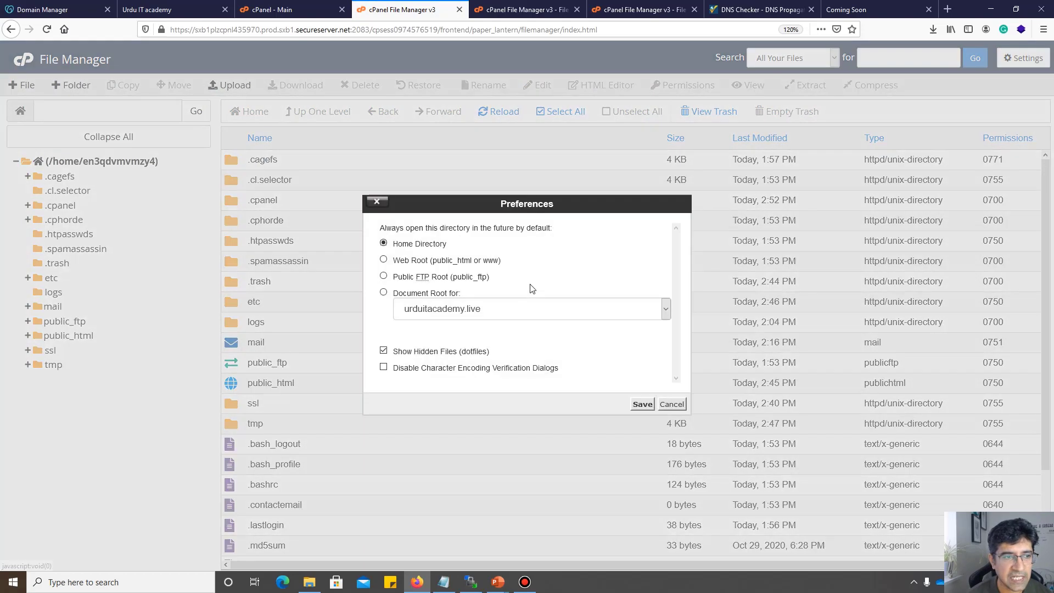
pyautogui.click(641, 404)
pyautogui.scroll(-3, 301, 394)
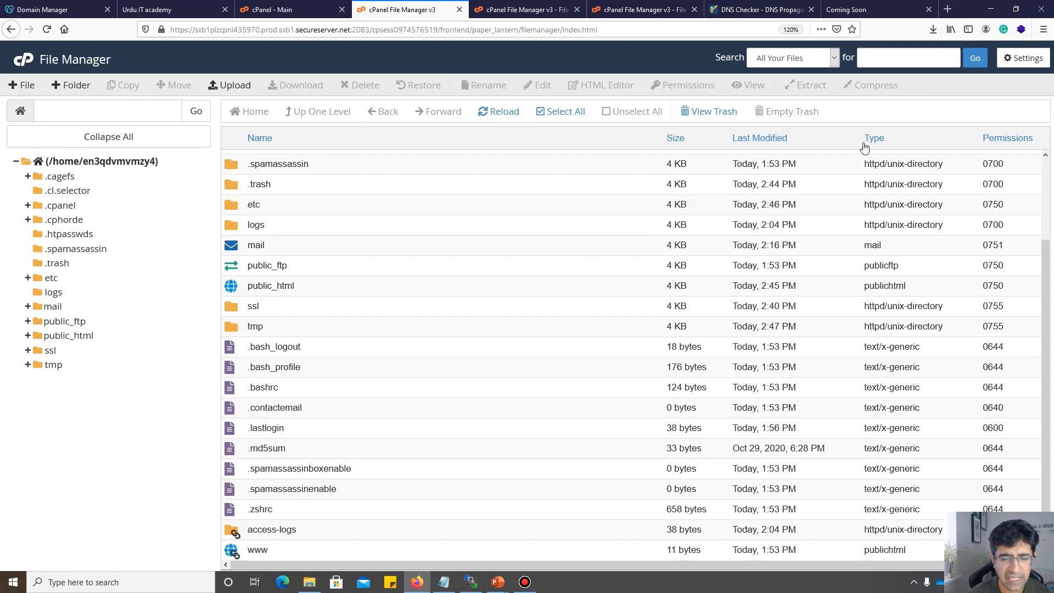
pyautogui.click(1022, 59)
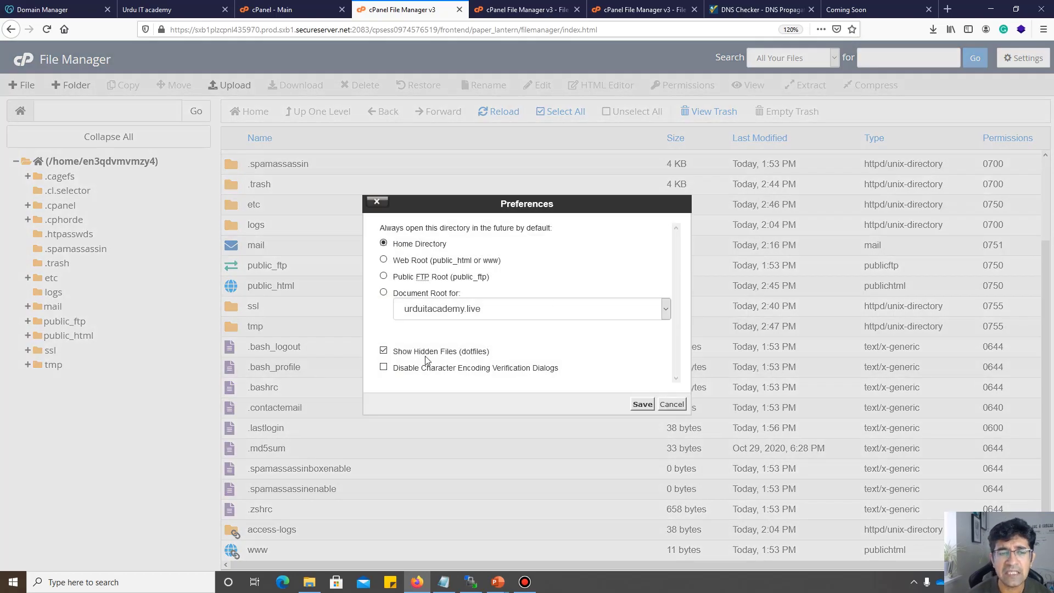
pyautogui.click(640, 403)
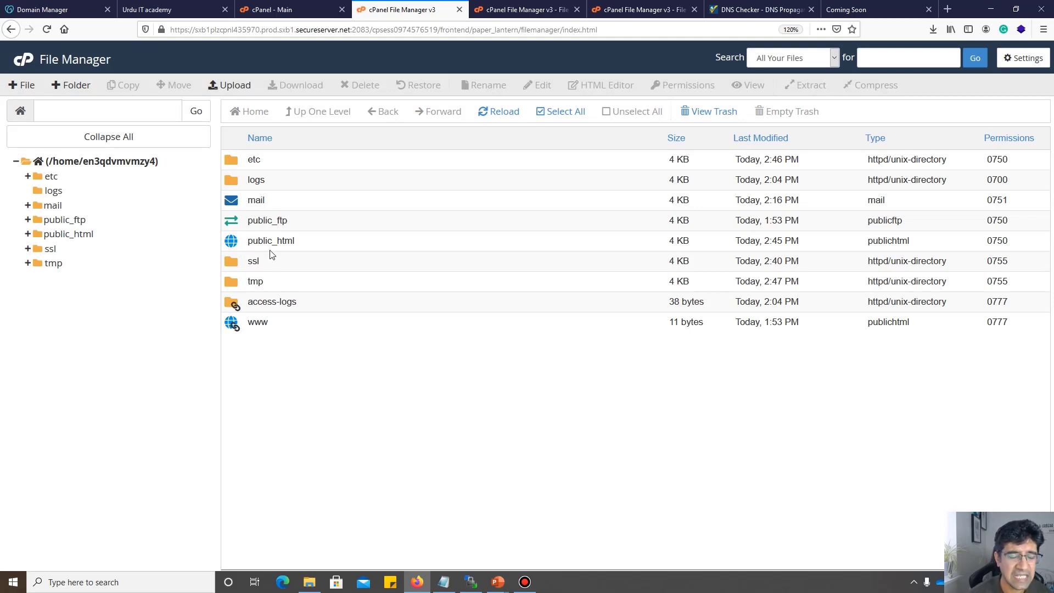
# Browse the uploaded site files in public_html, then go back to the cPanel main dashboard.
pyautogui.doubleClick(240, 248)
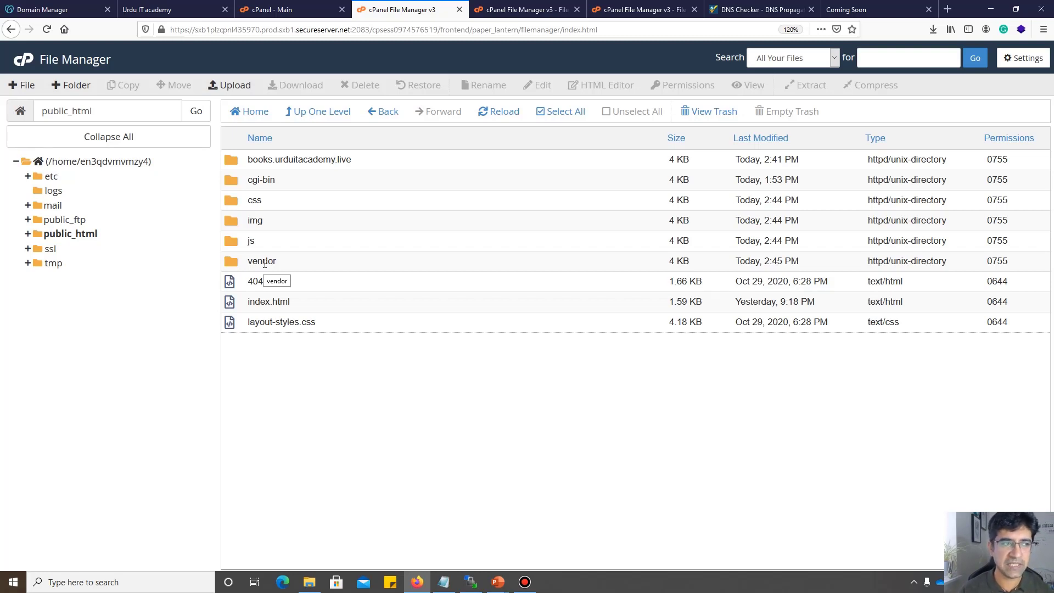
pyautogui.click(30, 58)
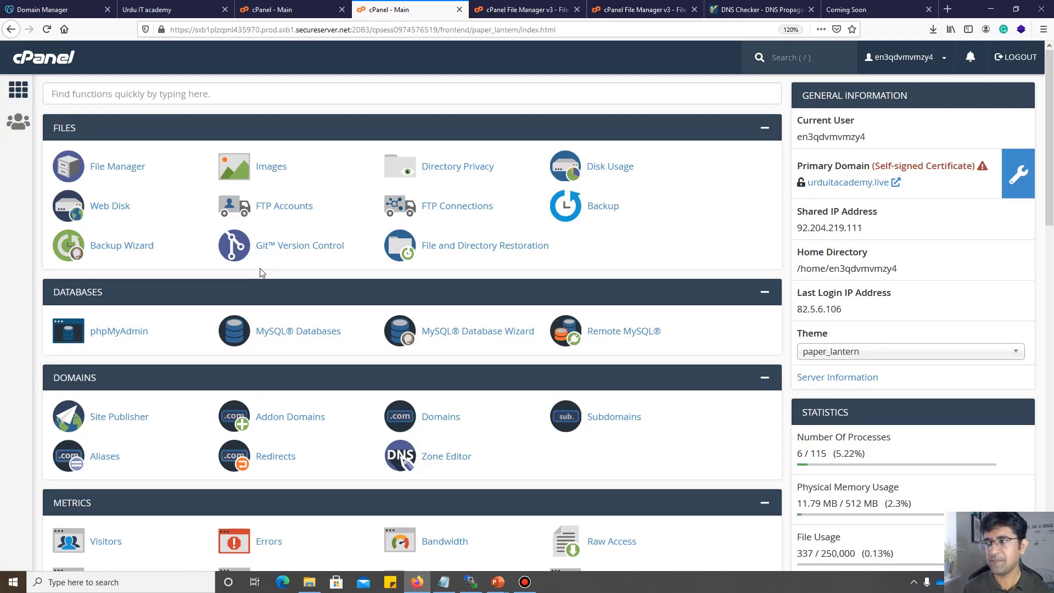
# Switch to the GoDaddy tab and go to the account's products list via quick links.
pyautogui.scroll(-3, 319, 291)
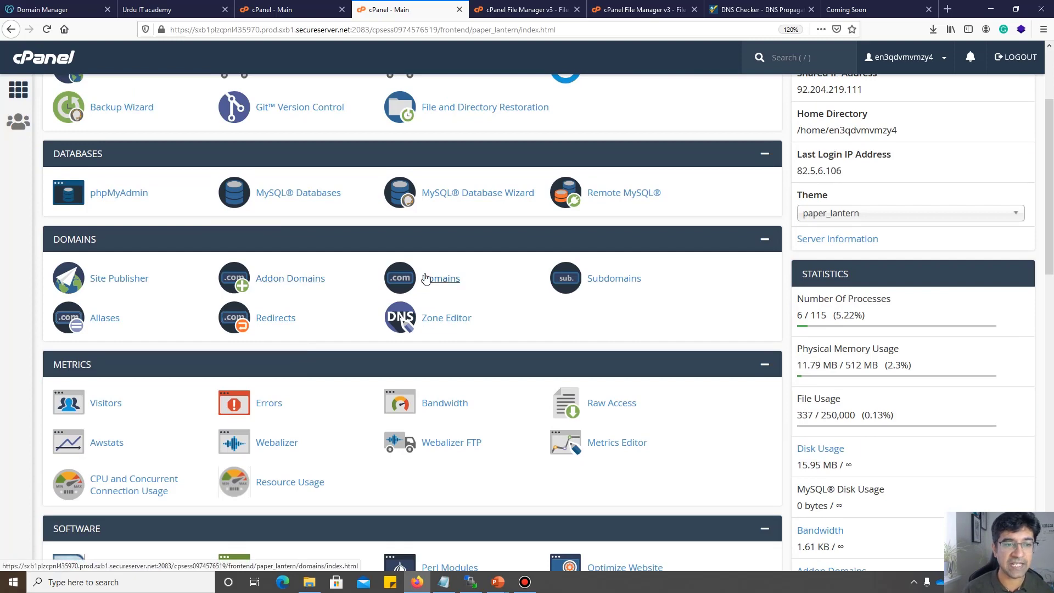
pyautogui.scroll(3, 338, 204)
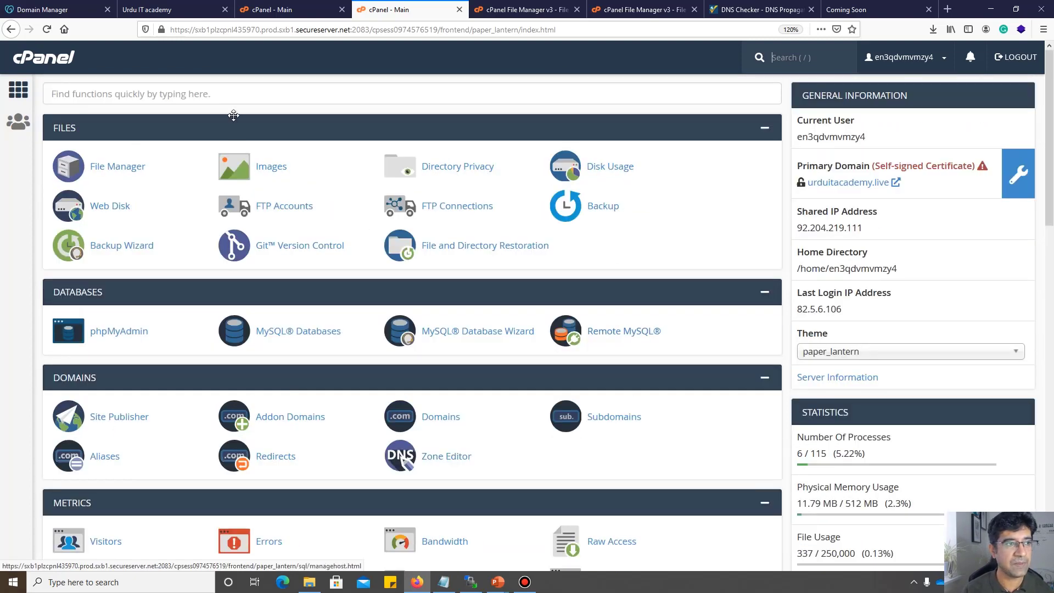
pyautogui.hotkey('ctrl', '1')
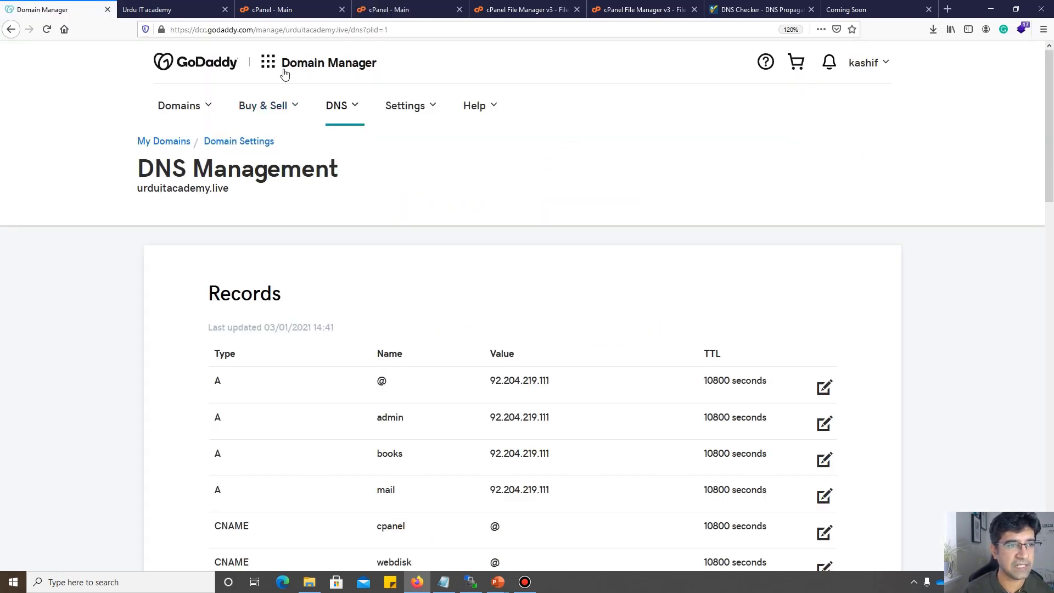
pyautogui.click(301, 64)
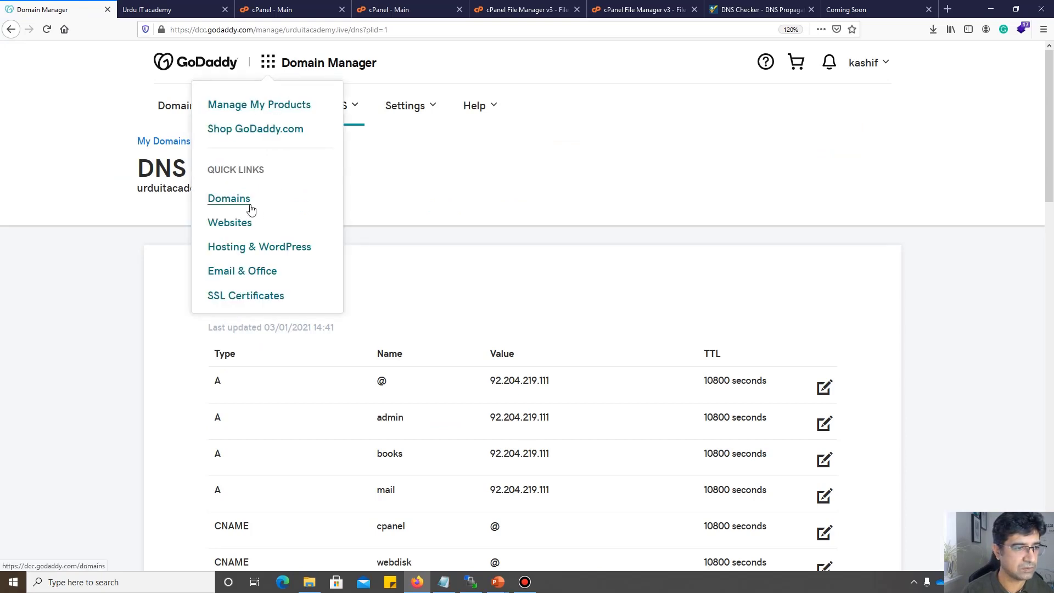
pyautogui.click(244, 223)
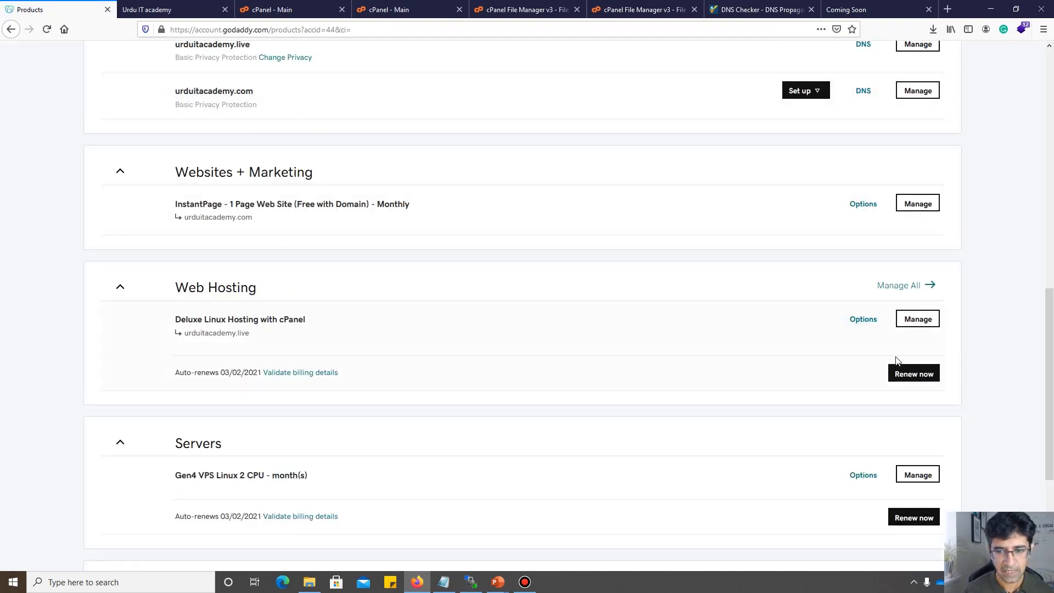
# Review the Deluxe Linux Hosting plan options and customization details, then return to the cPanel tab.
pyautogui.click(858, 318)
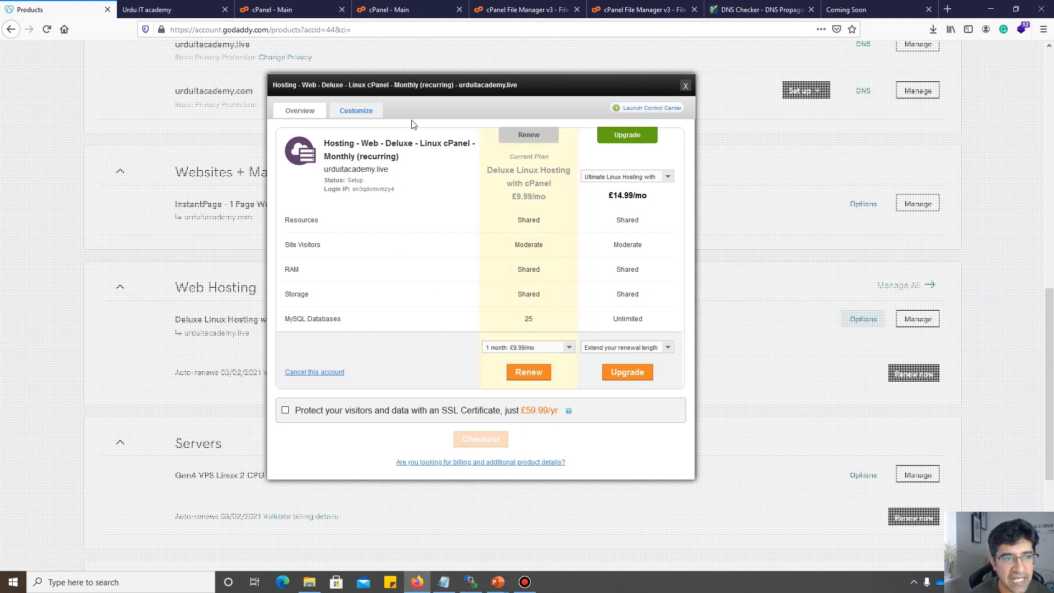
pyautogui.click(367, 112)
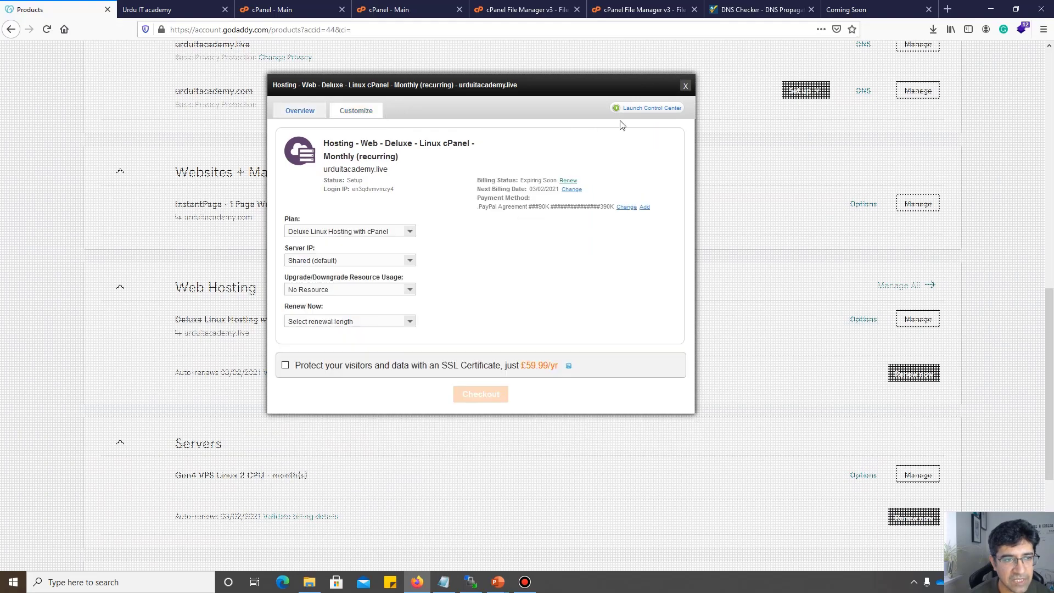
pyautogui.click(299, 110)
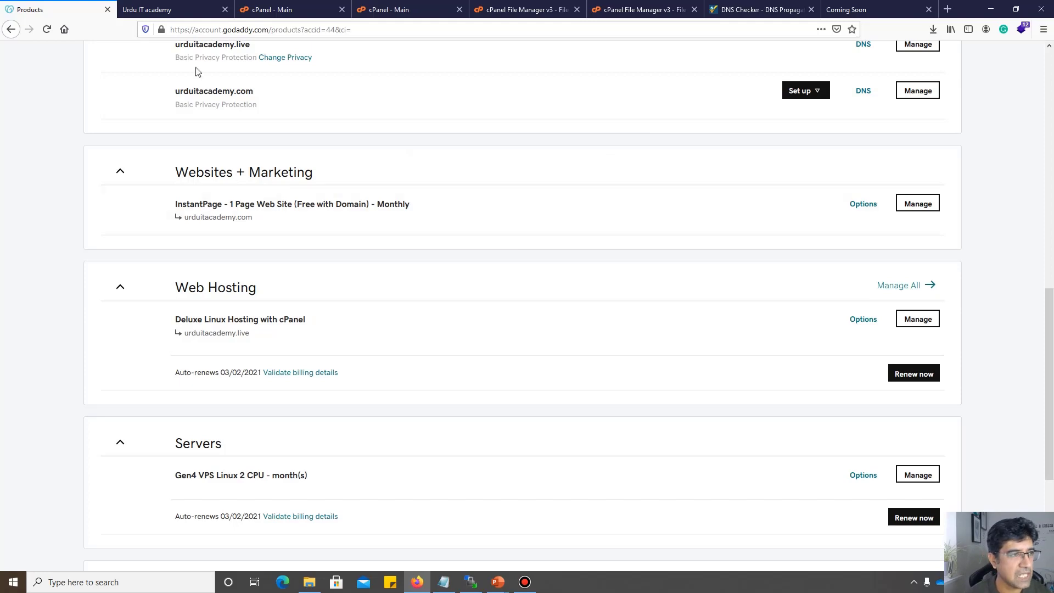
pyautogui.click(272, 10)
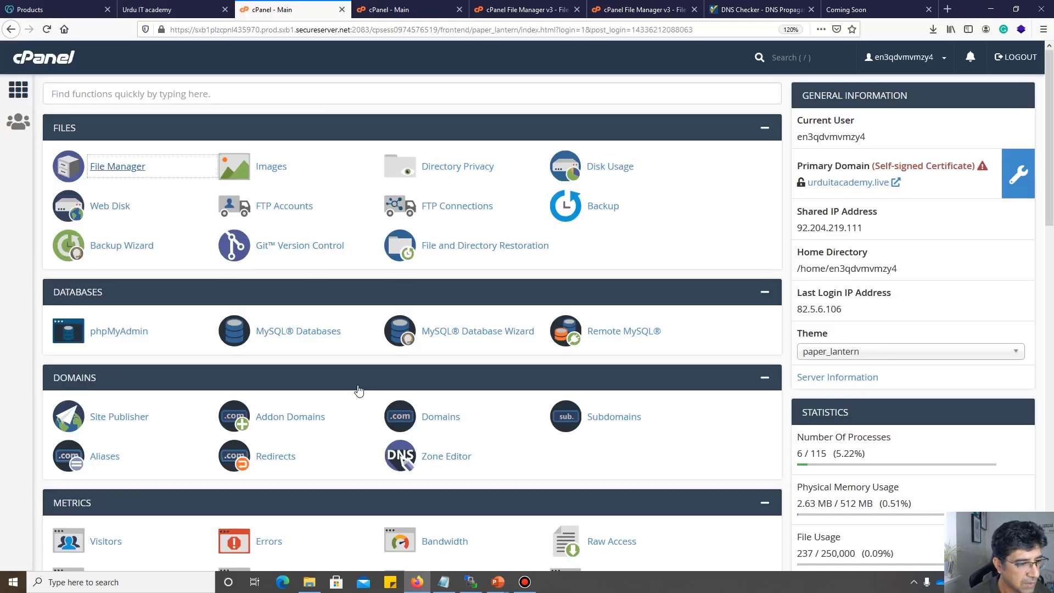
pyautogui.scroll(-3, 373, 389)
pyautogui.click(442, 210)
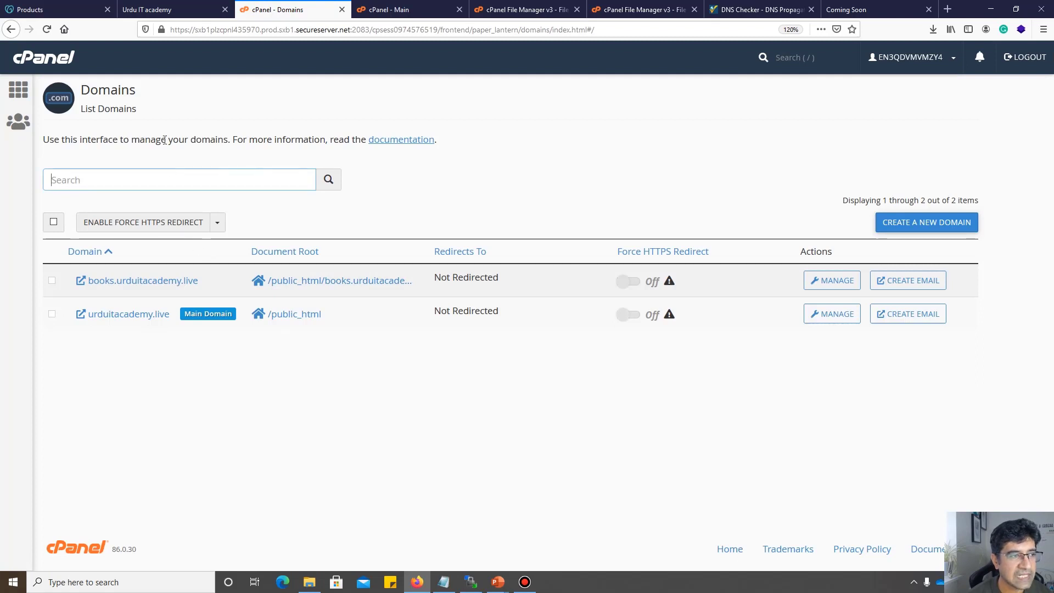
pyautogui.click(941, 226)
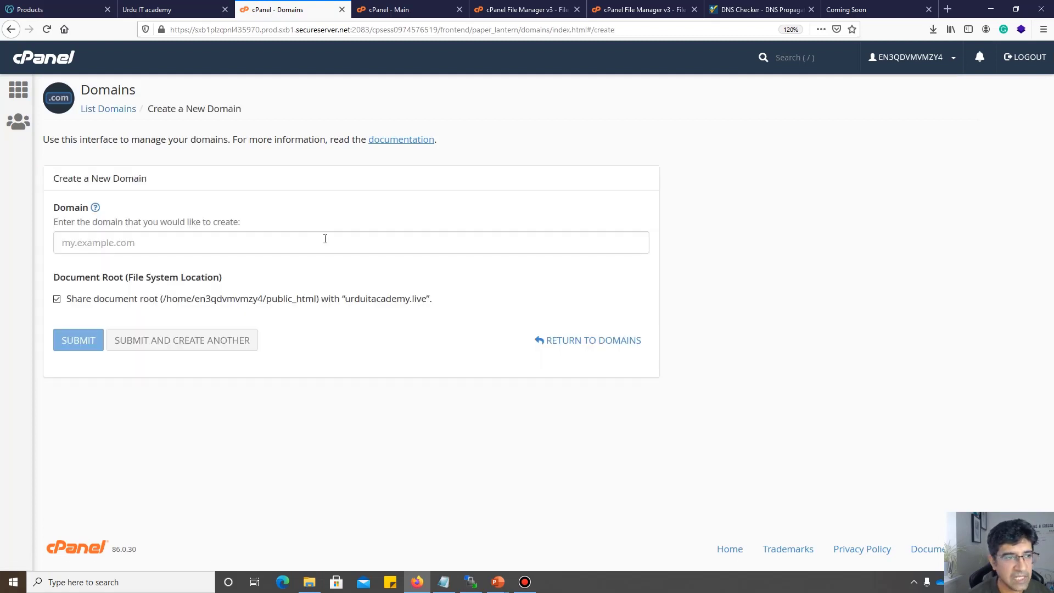
pyautogui.click(141, 244)
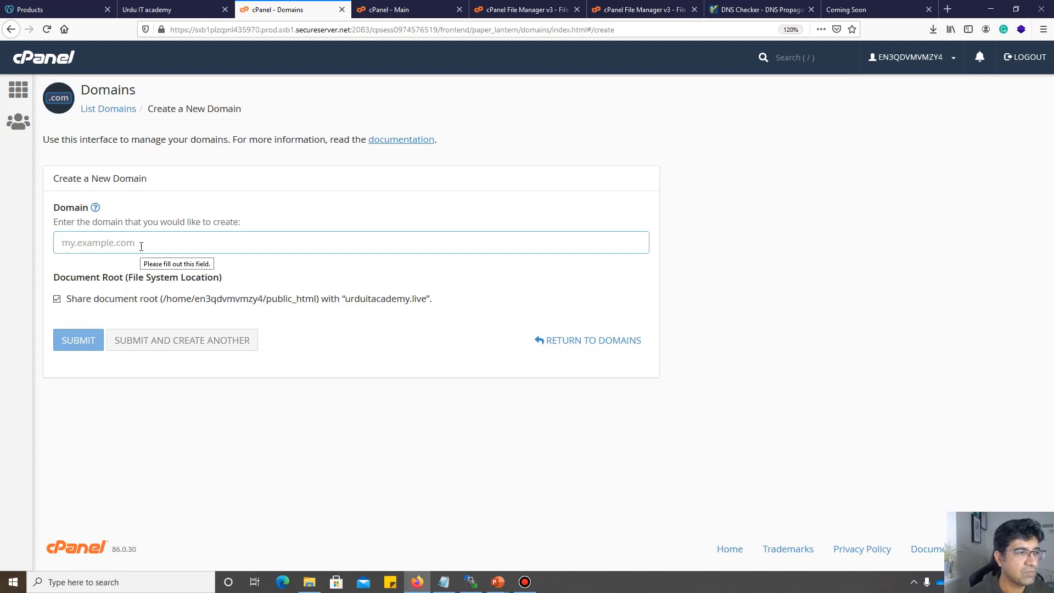
pyautogui.click(104, 108)
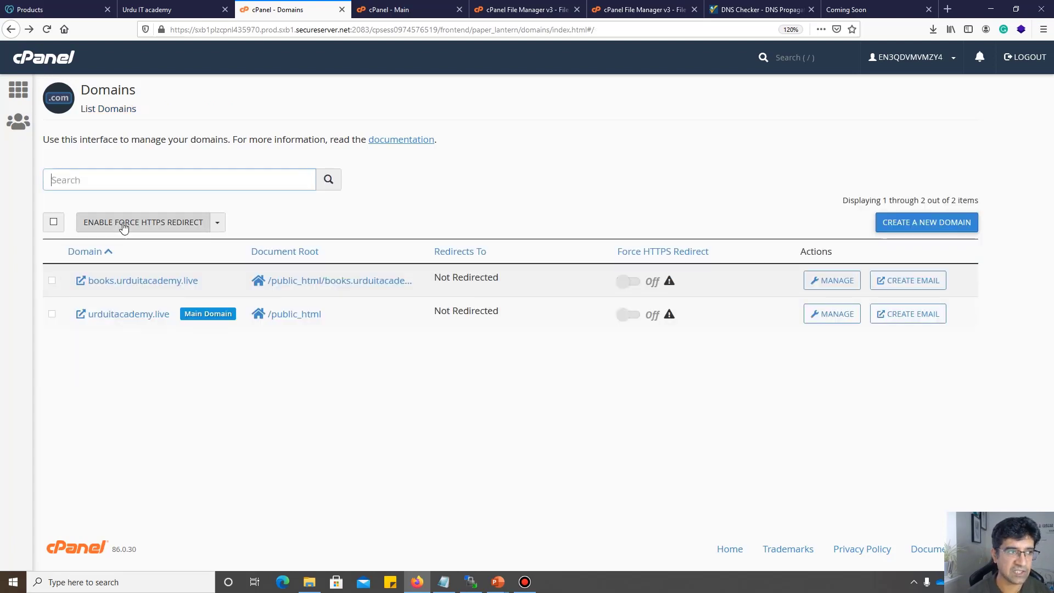
pyautogui.hotkey('alt', 'Left')
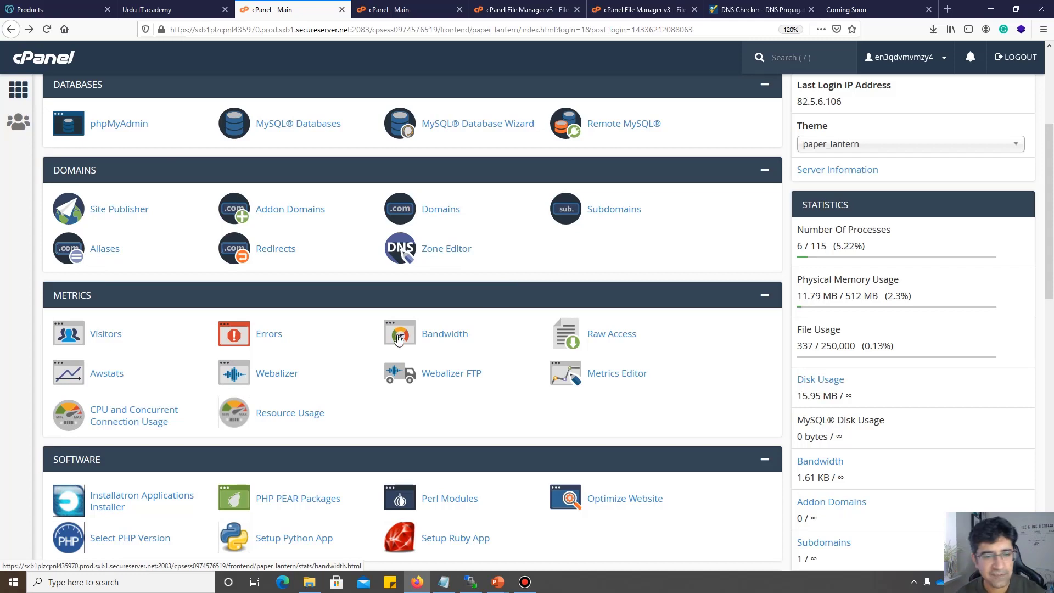
pyautogui.moveTo(497, 581)
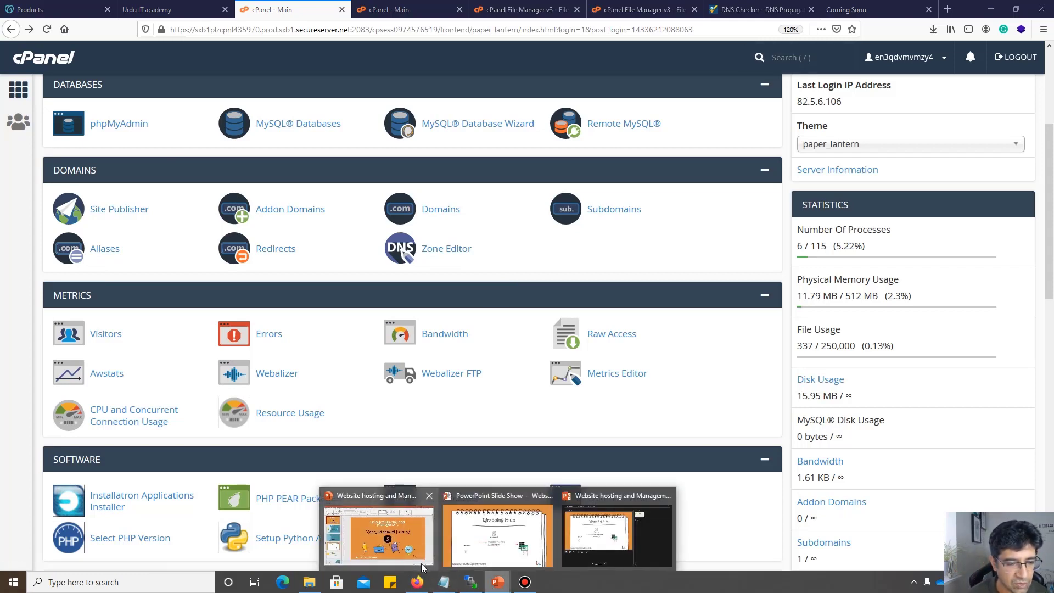
# Mark www, the A record and the server in red ink, then advance to the Thank you slide.
pyautogui.click(530, 555)
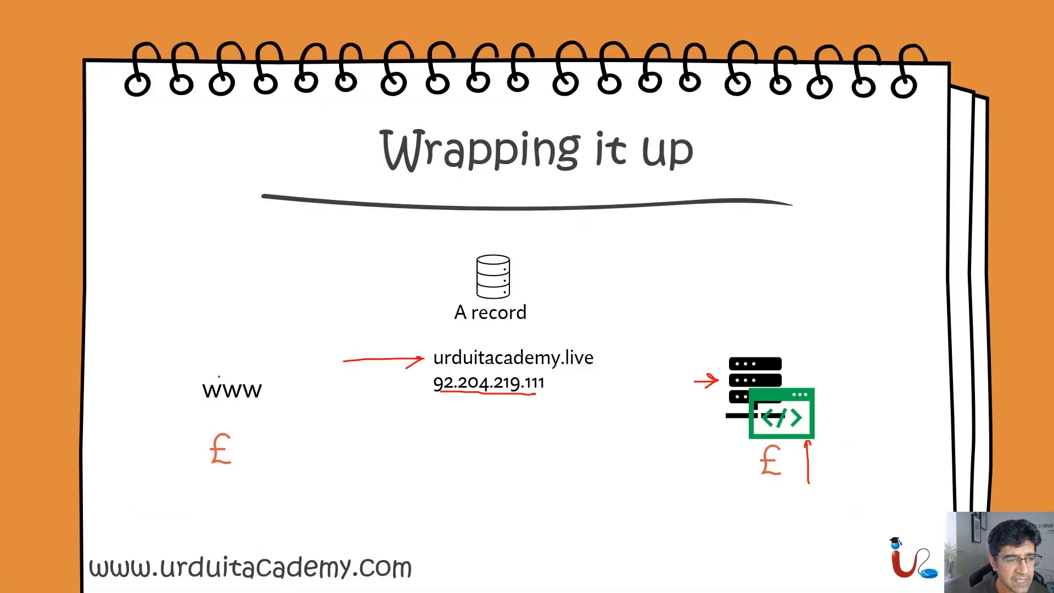
pyautogui.moveTo(219, 370)
pyautogui.mouseDown()
pyautogui.moveTo(184, 441)
pyautogui.moveTo(262, 384)
pyautogui.moveTo(211, 373)
pyautogui.mouseUp()
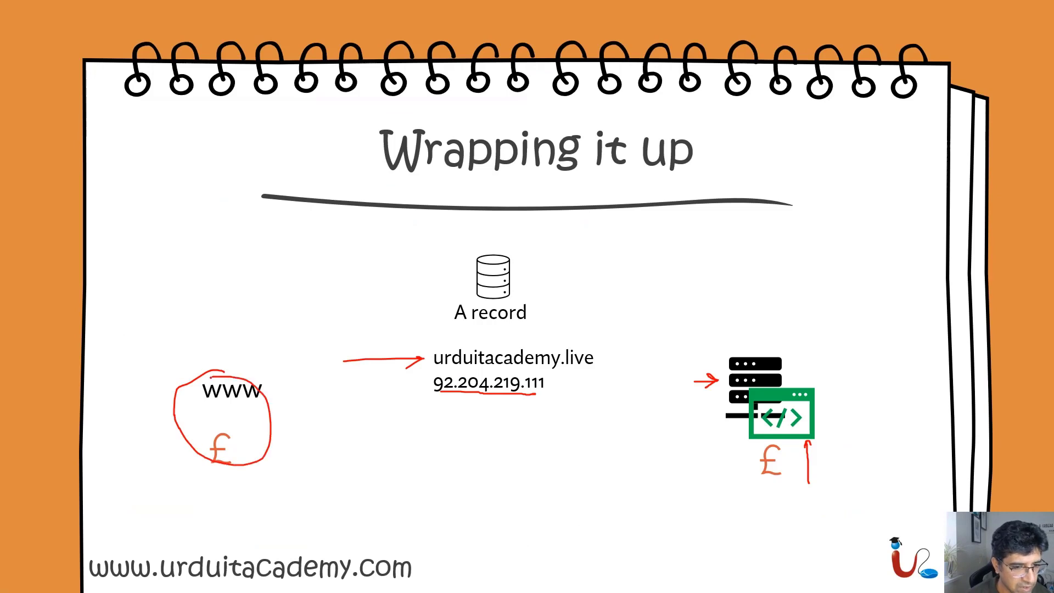
pyautogui.moveTo(418, 264); pyautogui.dragTo(430, 286)
pyautogui.moveTo(730, 283)
pyautogui.mouseDown()
pyautogui.moveTo(740, 322)
pyautogui.moveTo(742, 305)
pyautogui.mouseUp()
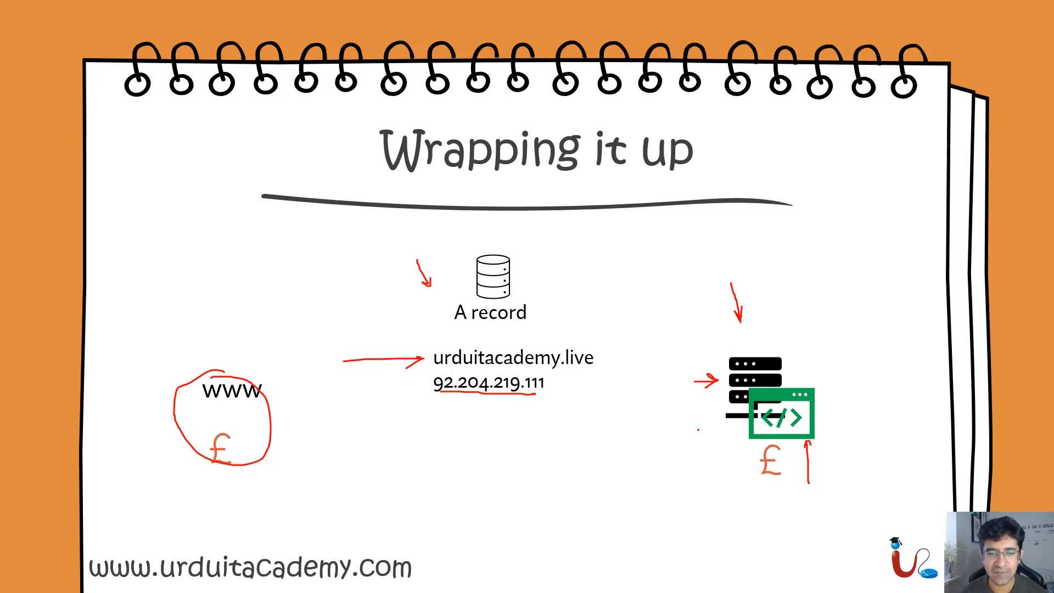
pyautogui.press('Right')
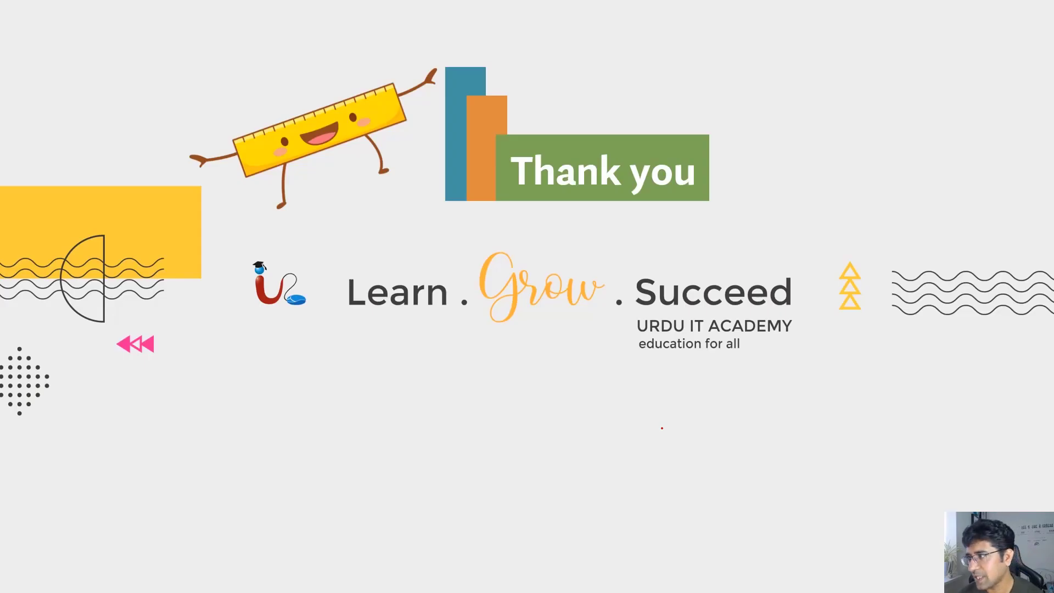